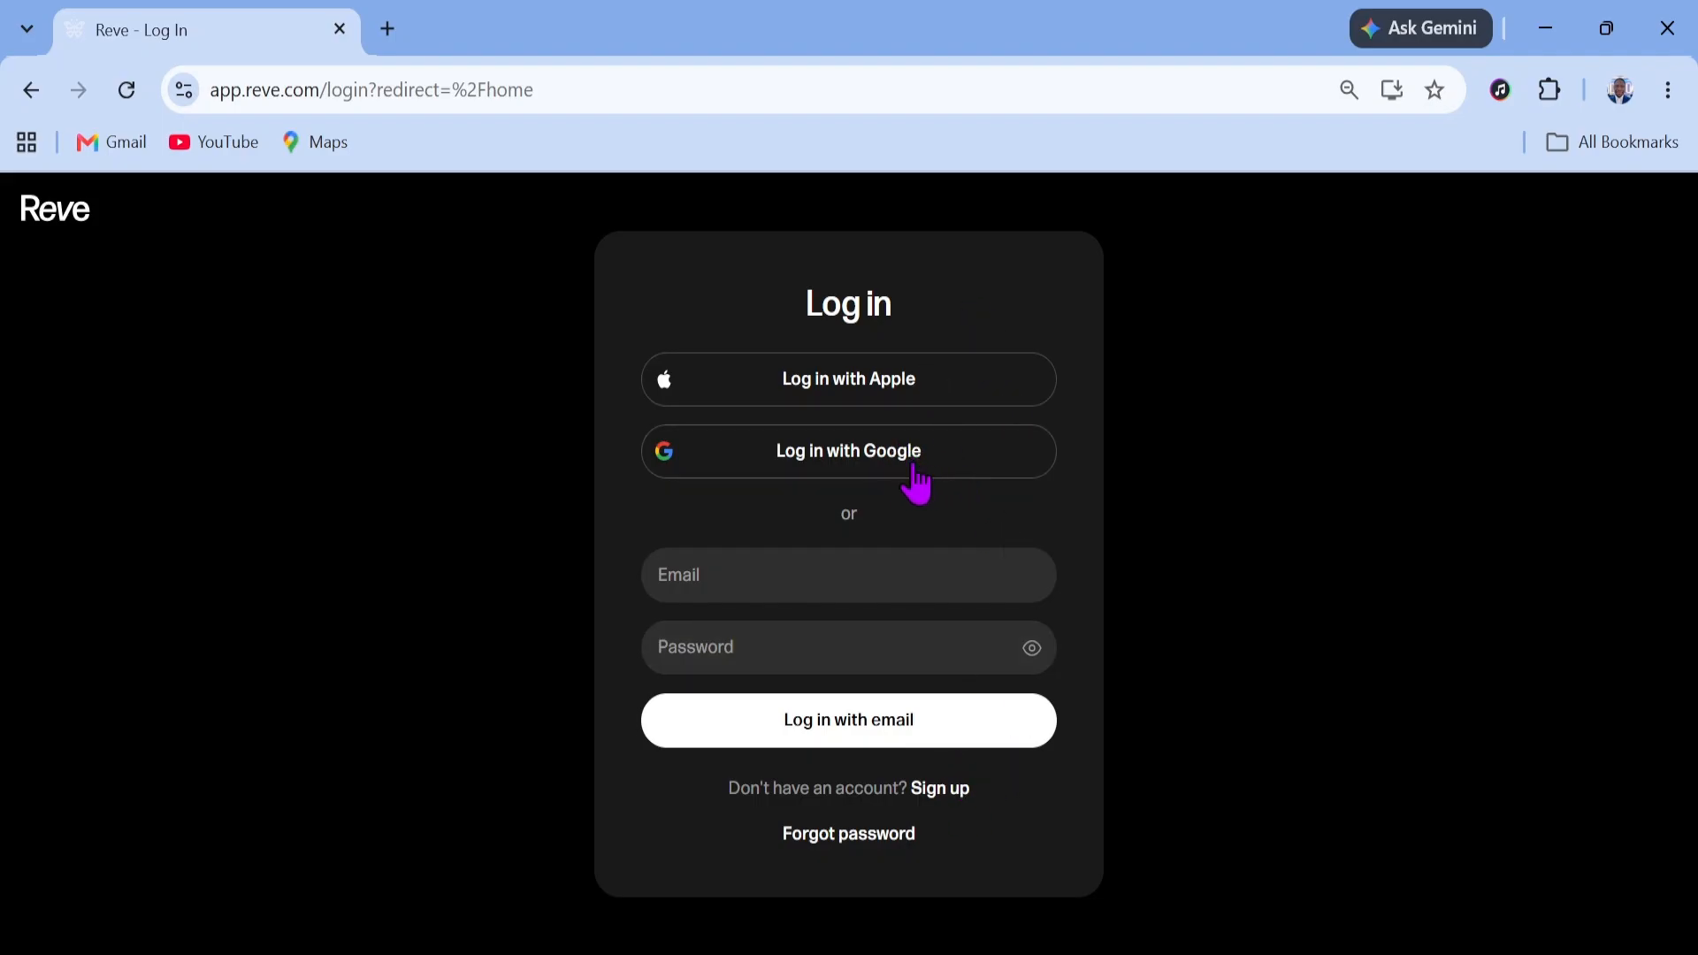
Log in to Reve with a Google account and start a new album
left_click(911, 460)
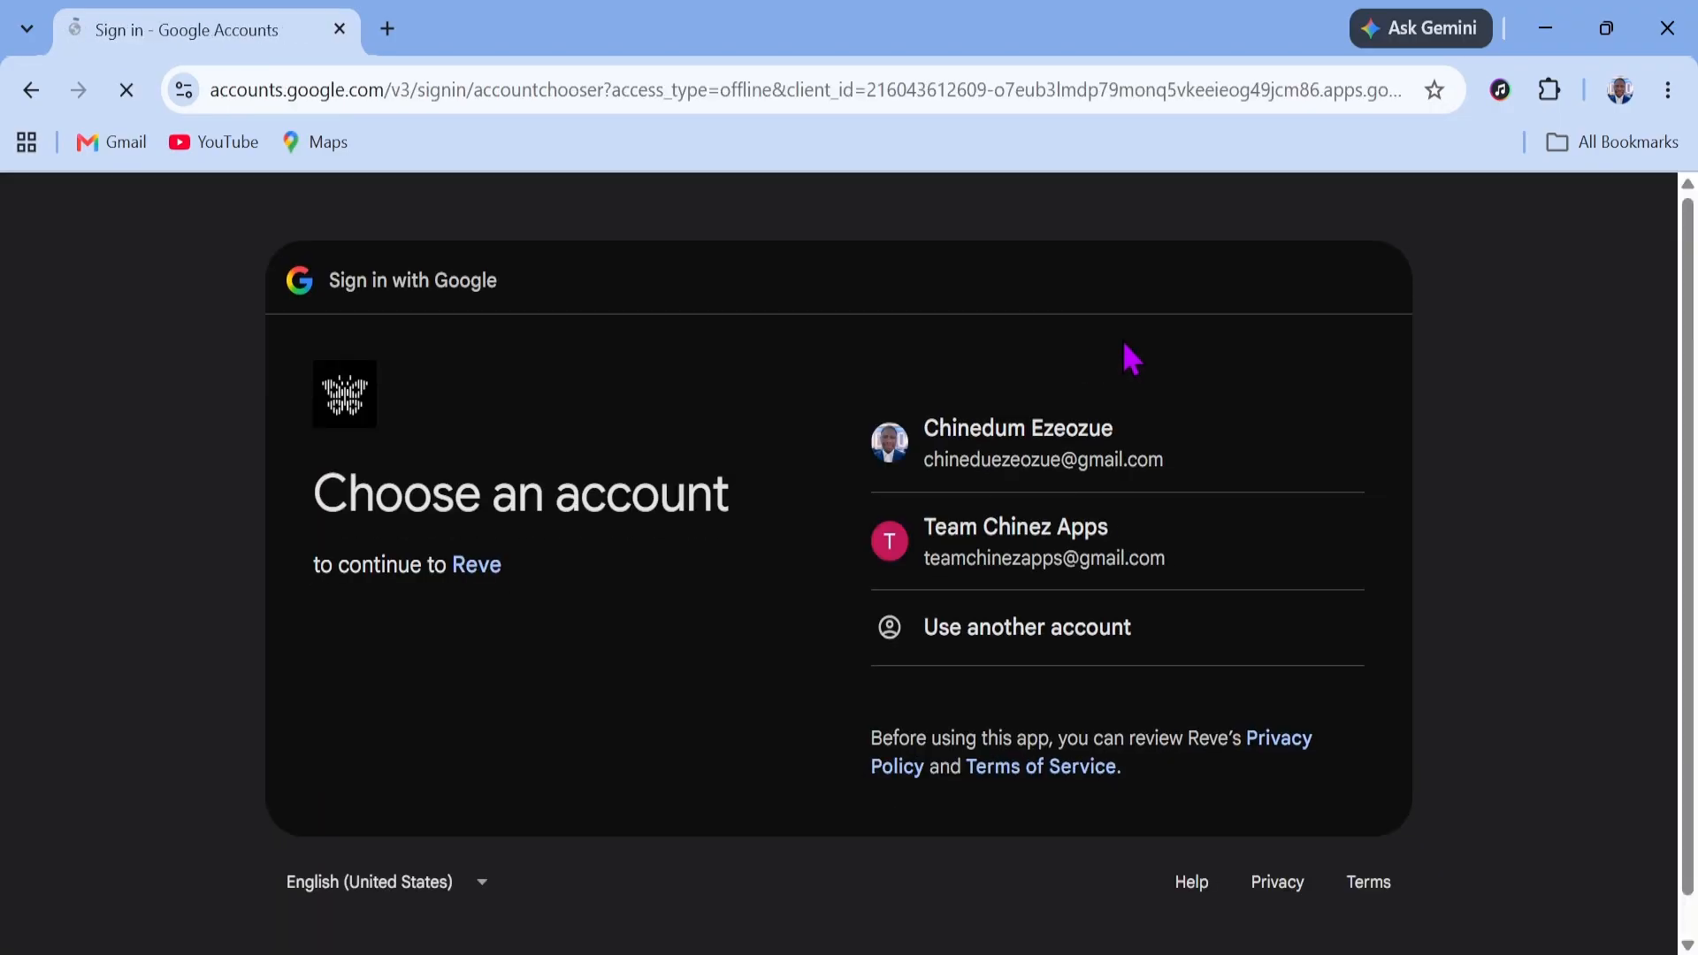
left_click(1238, 463)
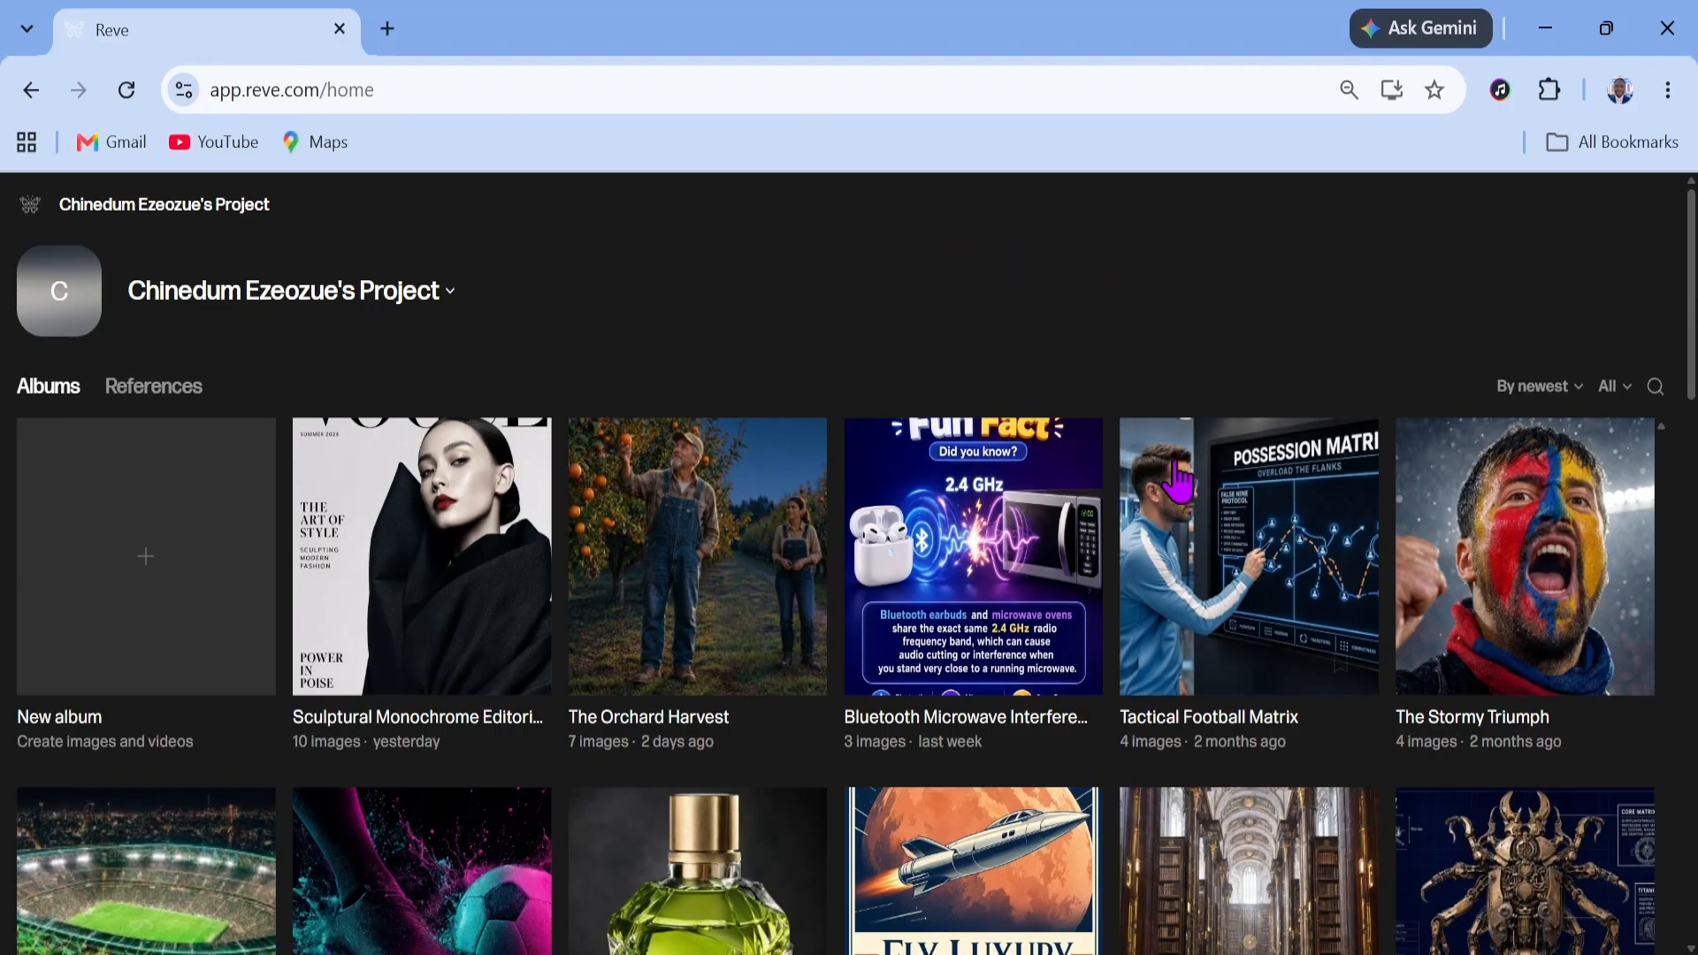
scroll(1179, 485, "down", 6)
scroll(1098, 518, "down", 8)
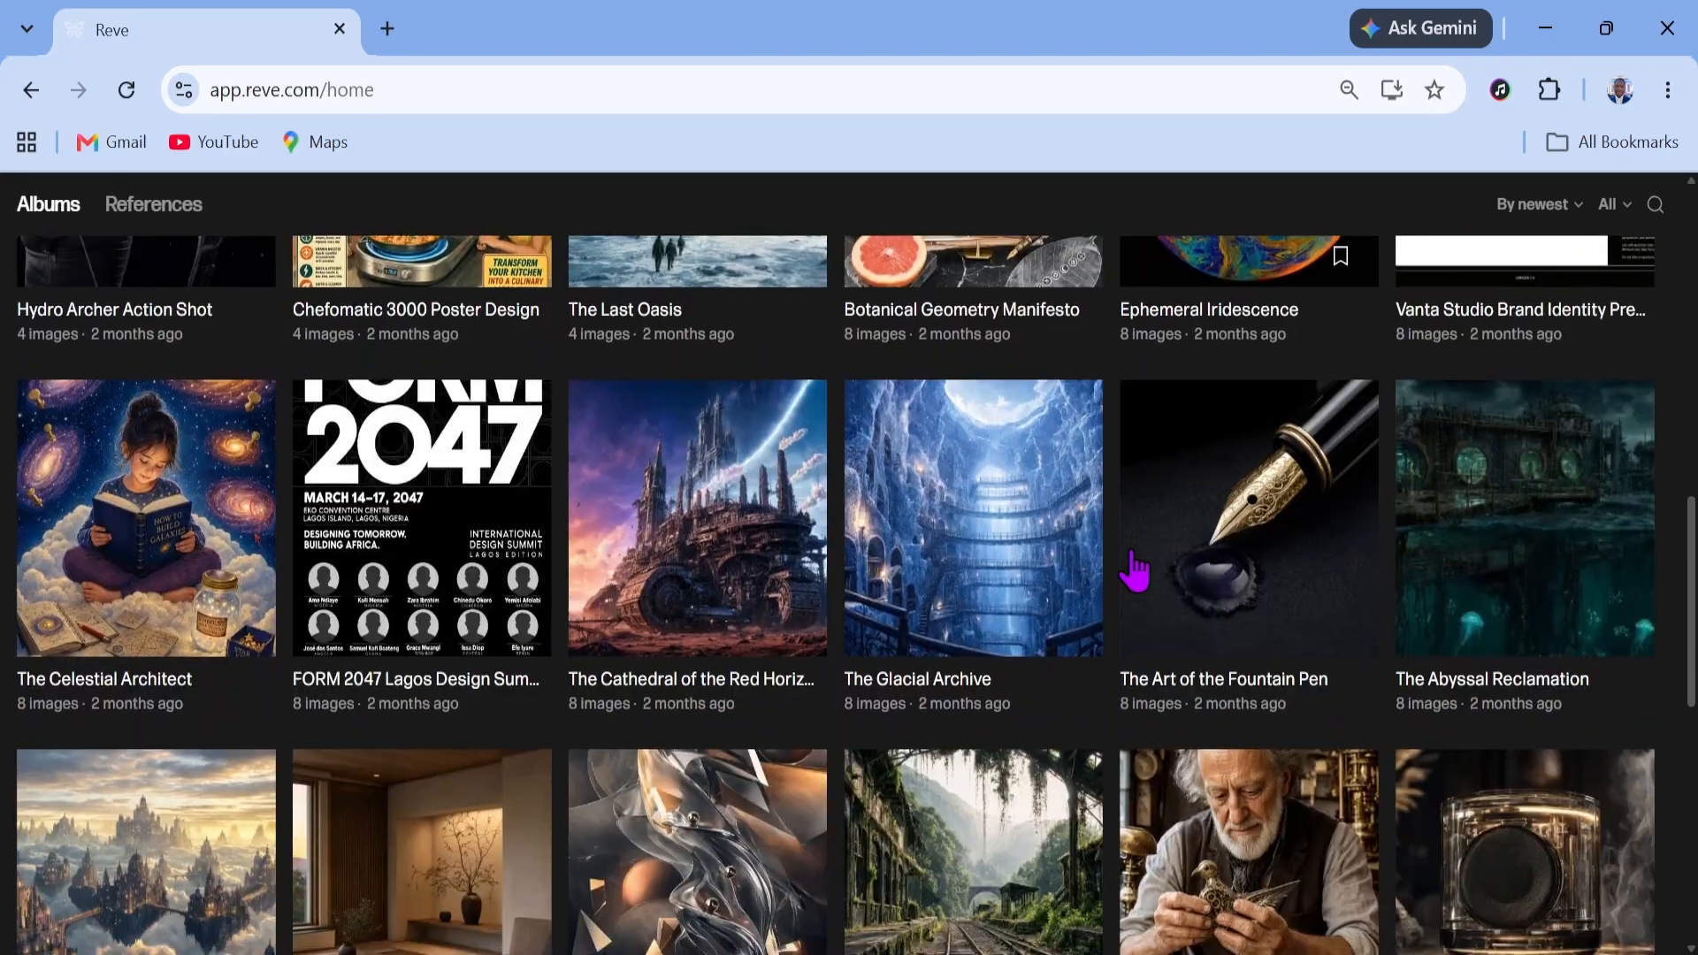
scroll(1168, 682, "up", 14)
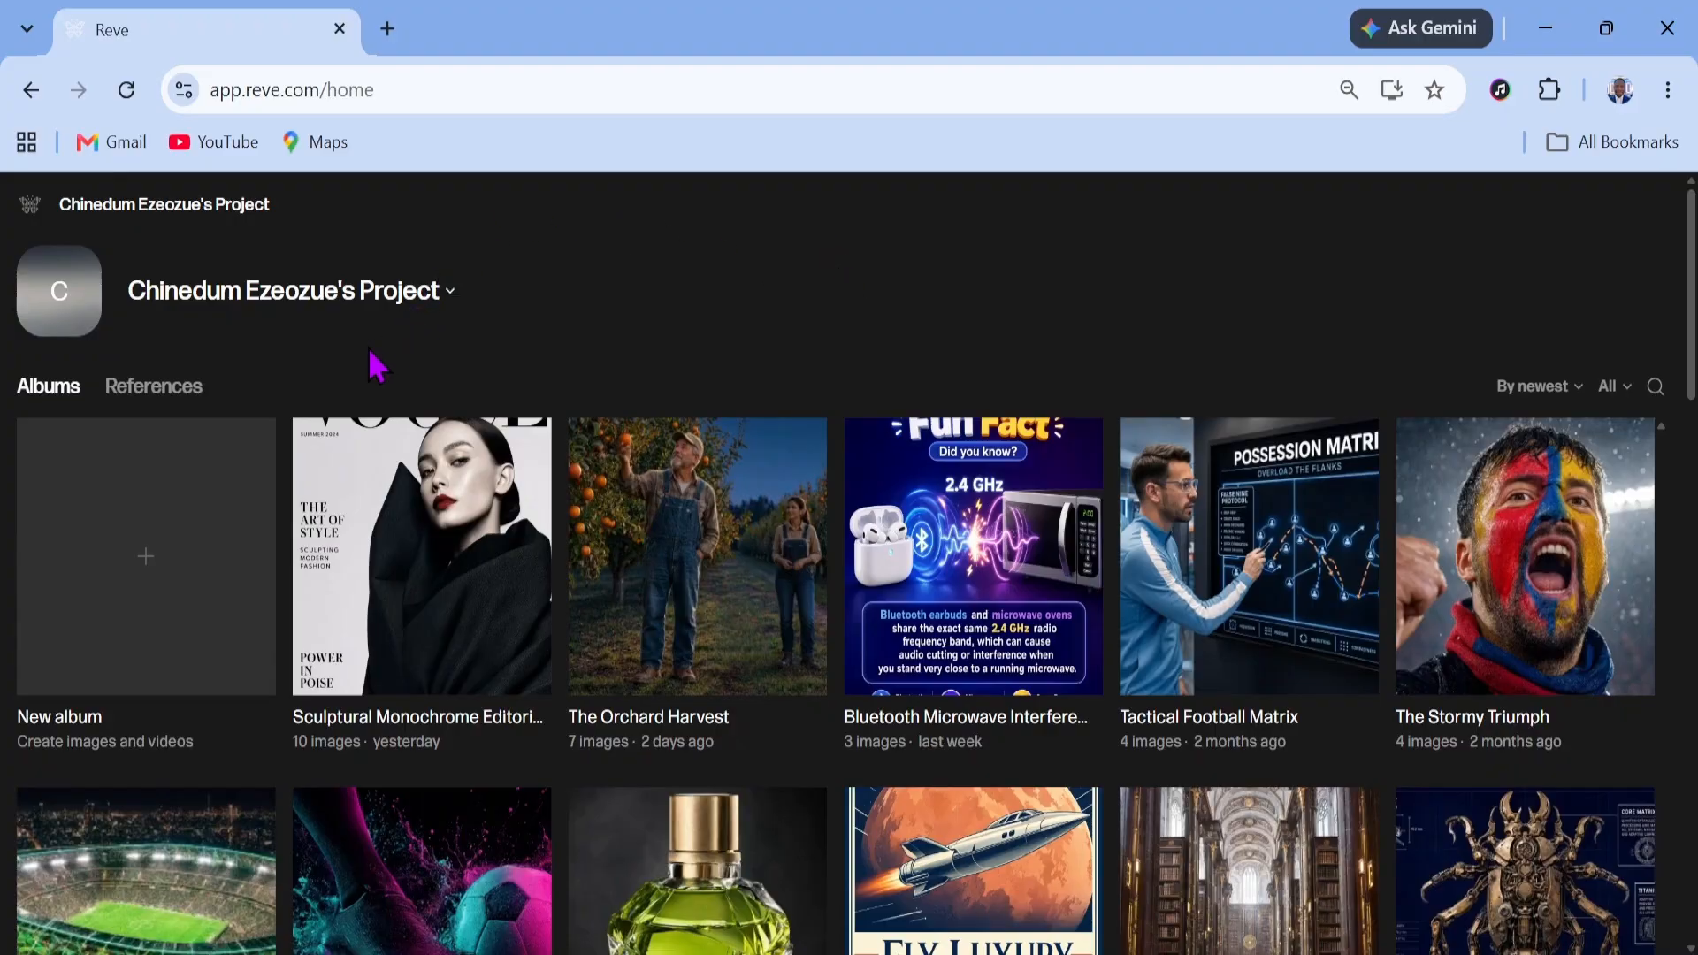
left_click(182, 576)
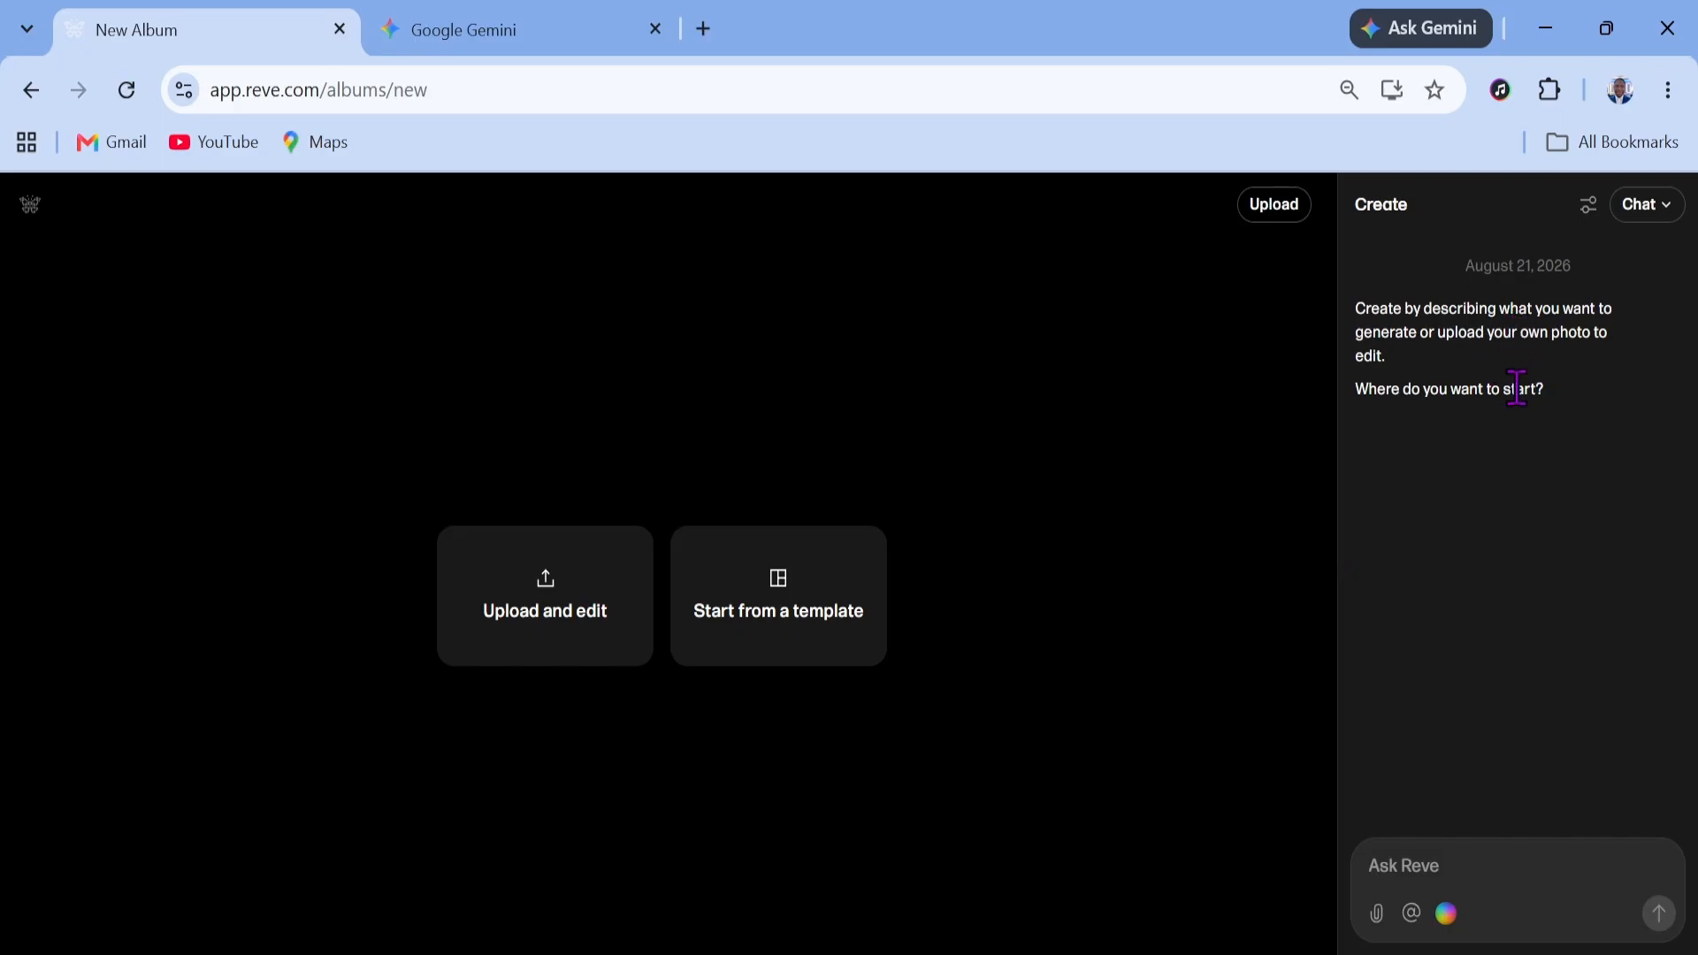
Open the generation guidelines, choose the 16:9 aspect ratio, and close the settings
left_click(1588, 205)
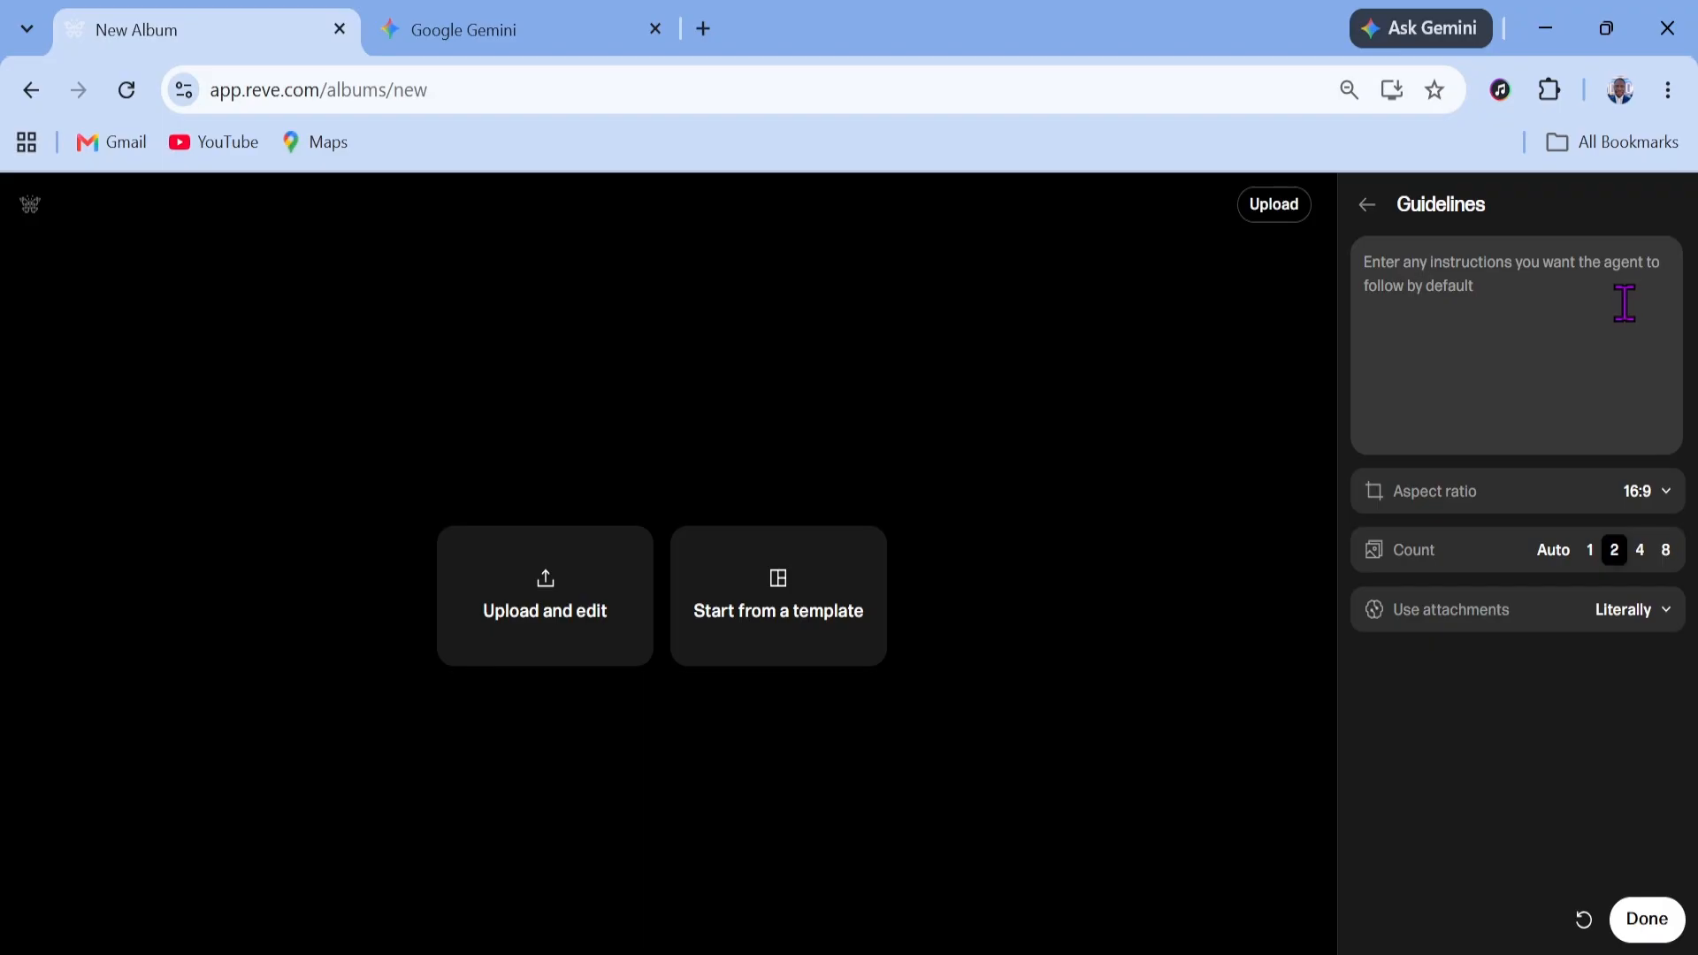
left_click(1464, 292)
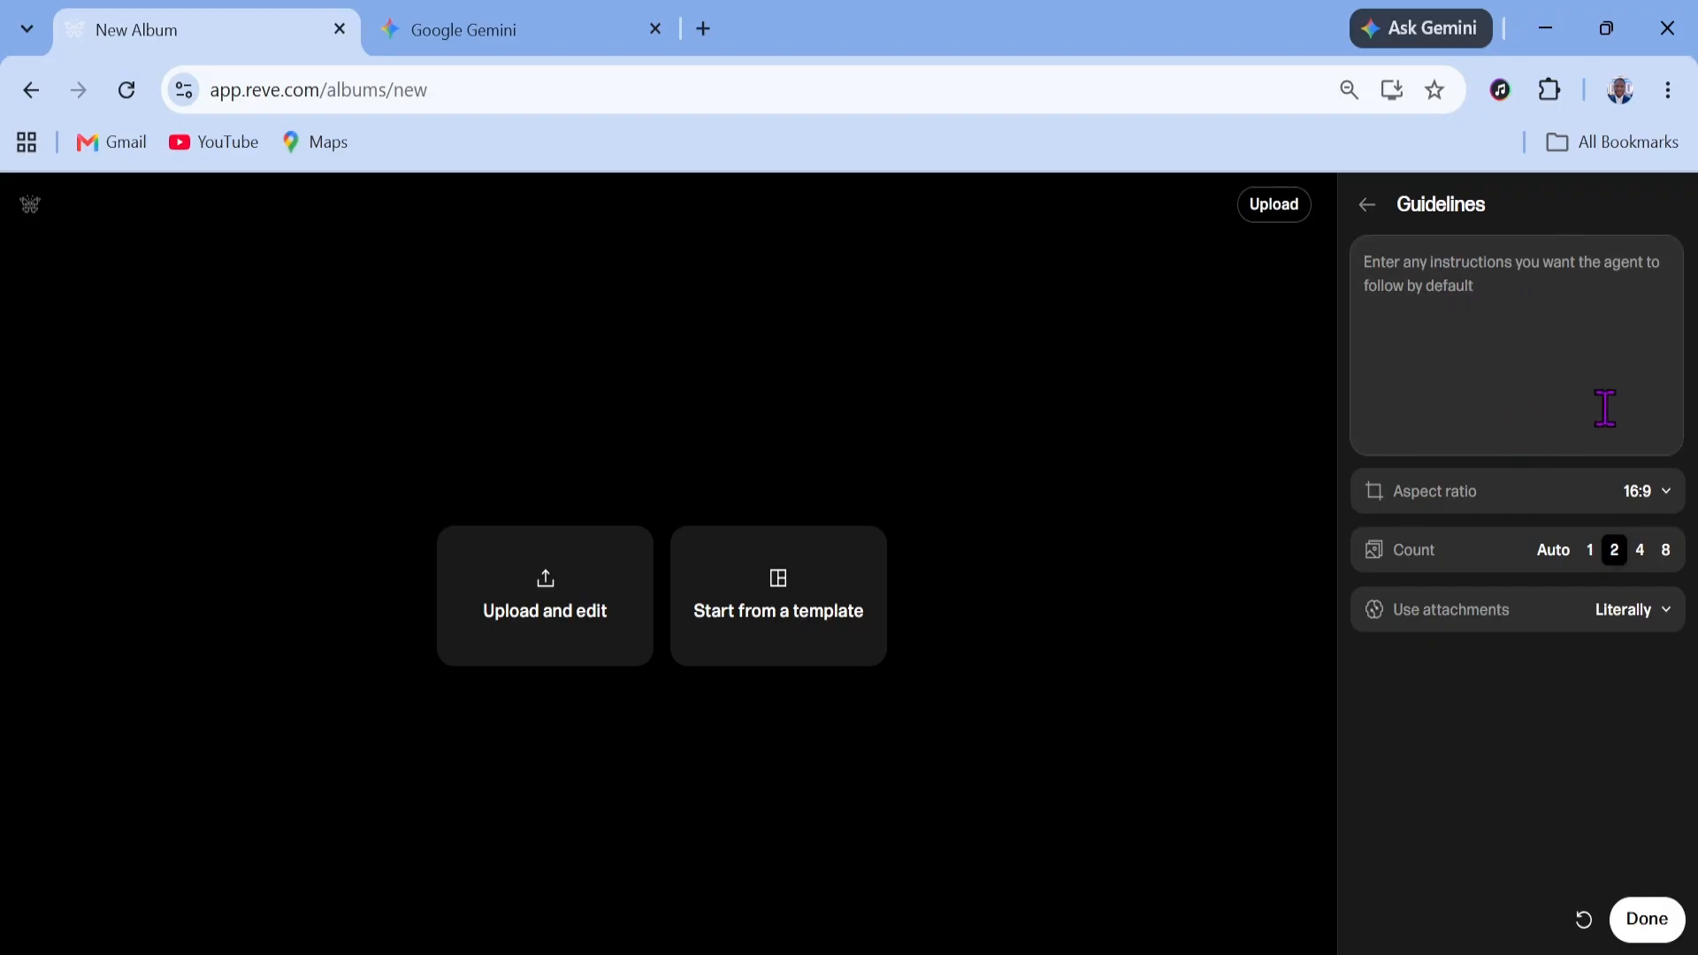
left_click(1650, 496)
scroll(1535, 496, "down", 2)
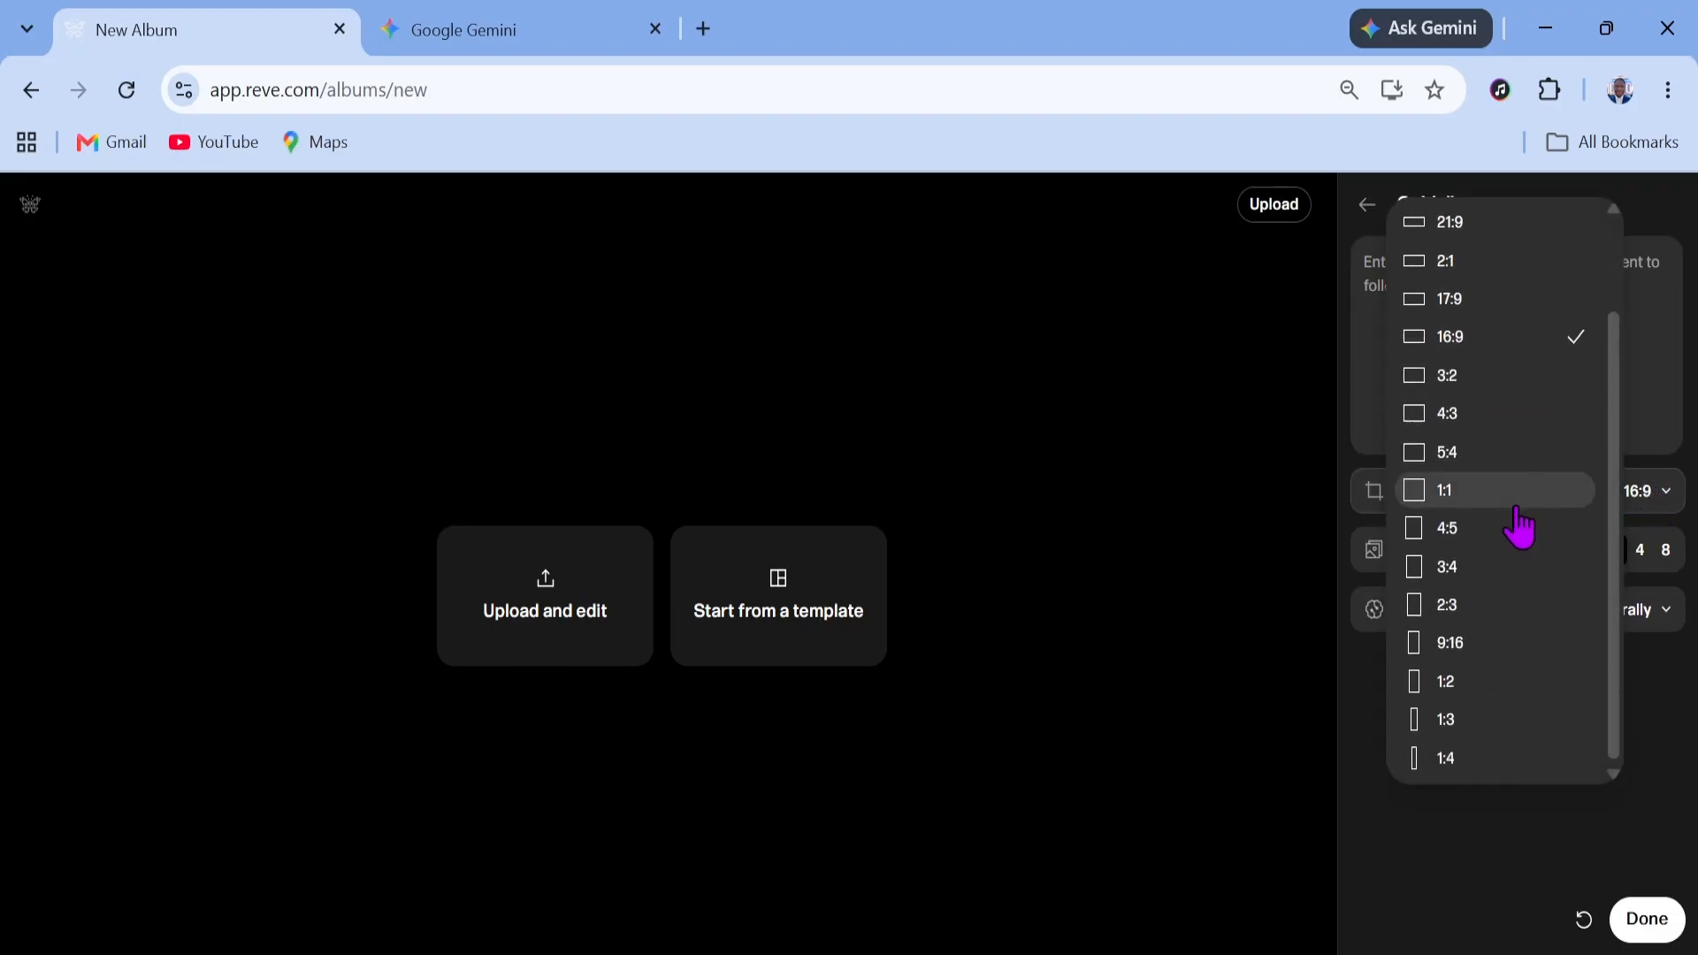
scroll(1521, 539, "up", 2)
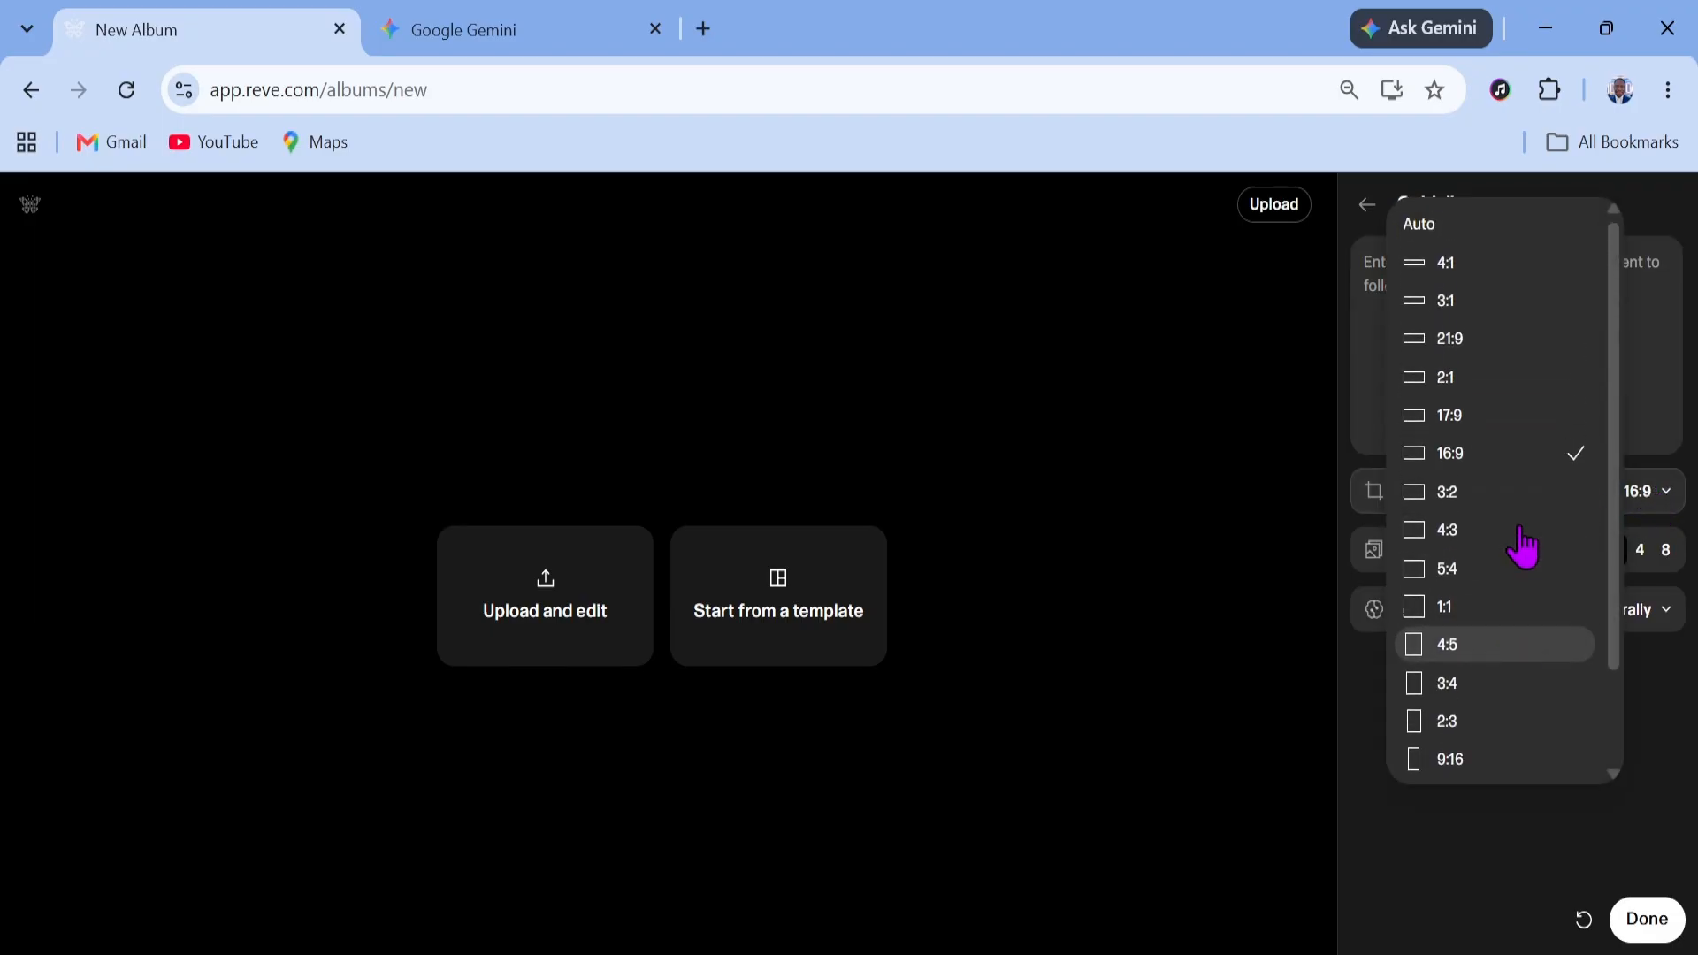
left_click(1480, 460)
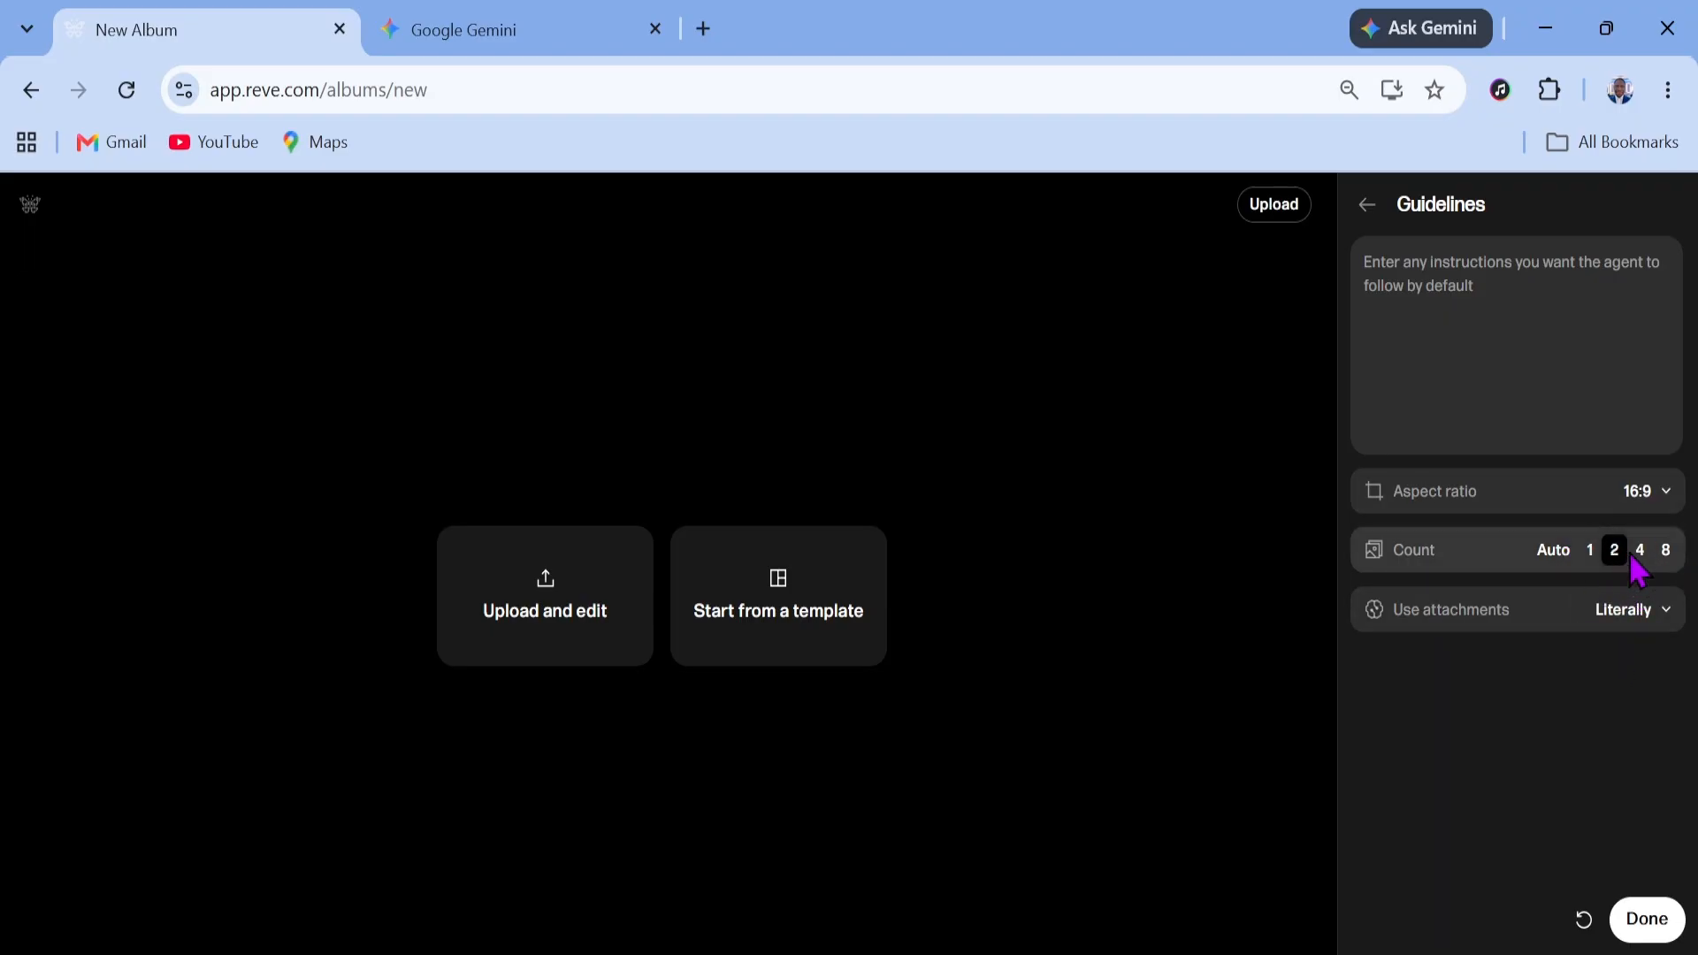
left_click(1662, 922)
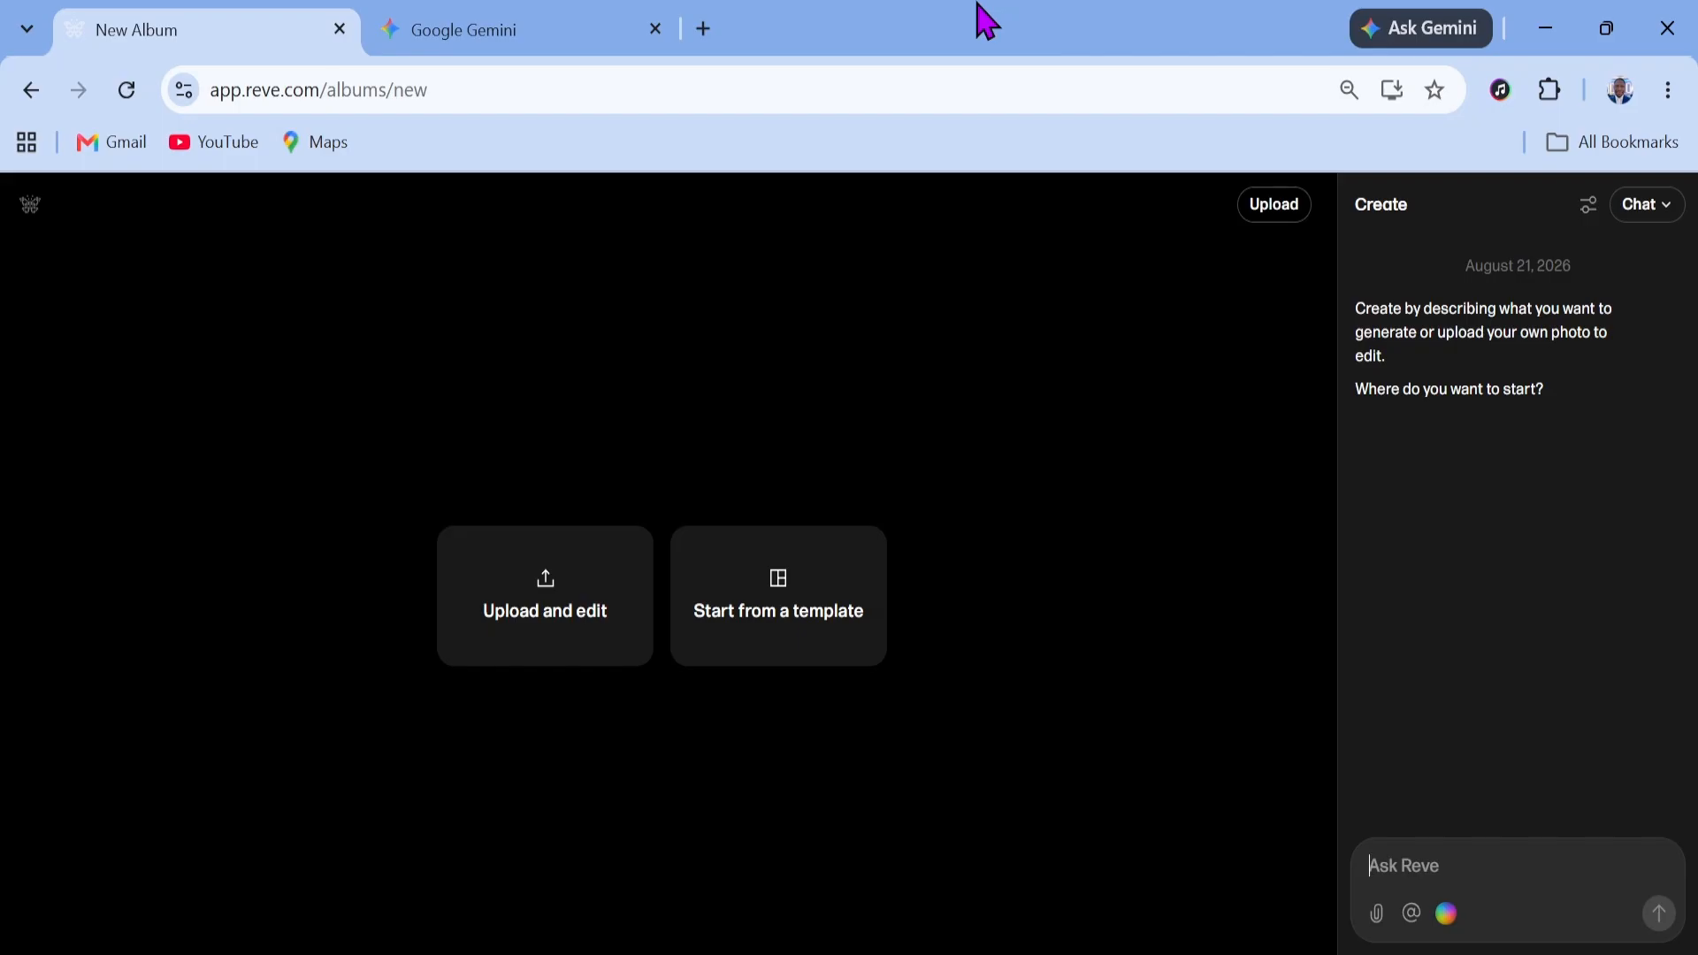
In Gemini, request a 4K Reve AI prompt for a man picking an apple in his farm beside his tail-wagging dog
left_click(579, 44)
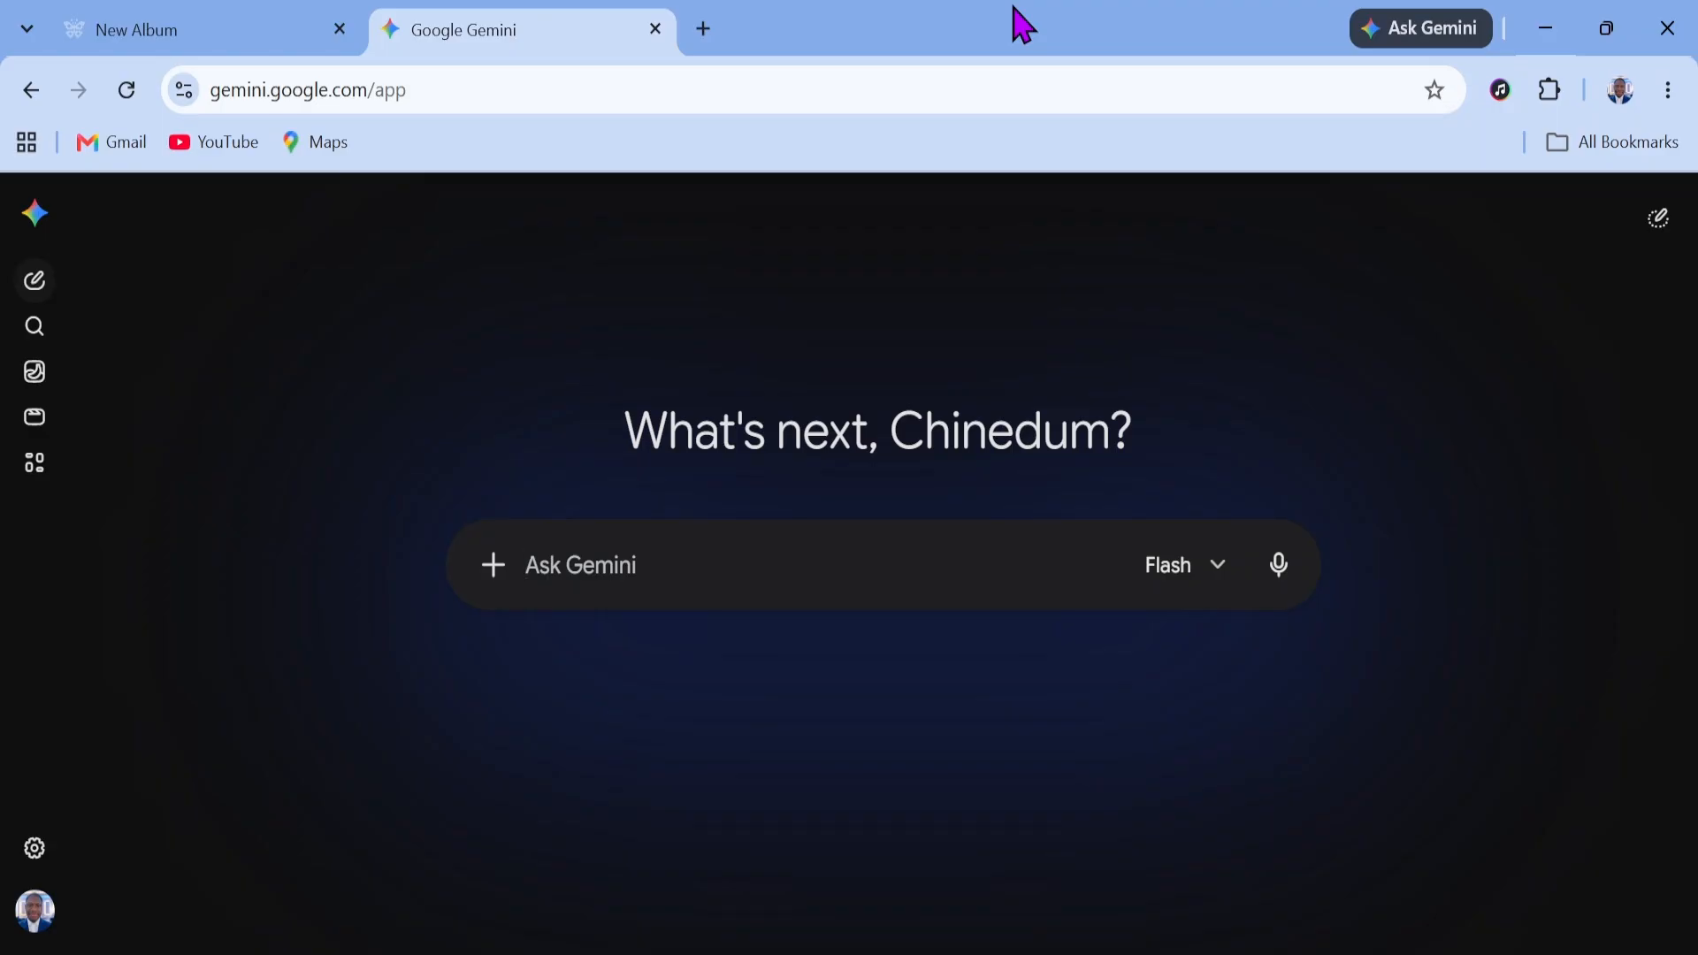
type("Give me the prompt for a man in his farm, picking an apple from the tree. Beside him is his dog, wagging his tail. I'm using Reve AI to render it in 4K.")
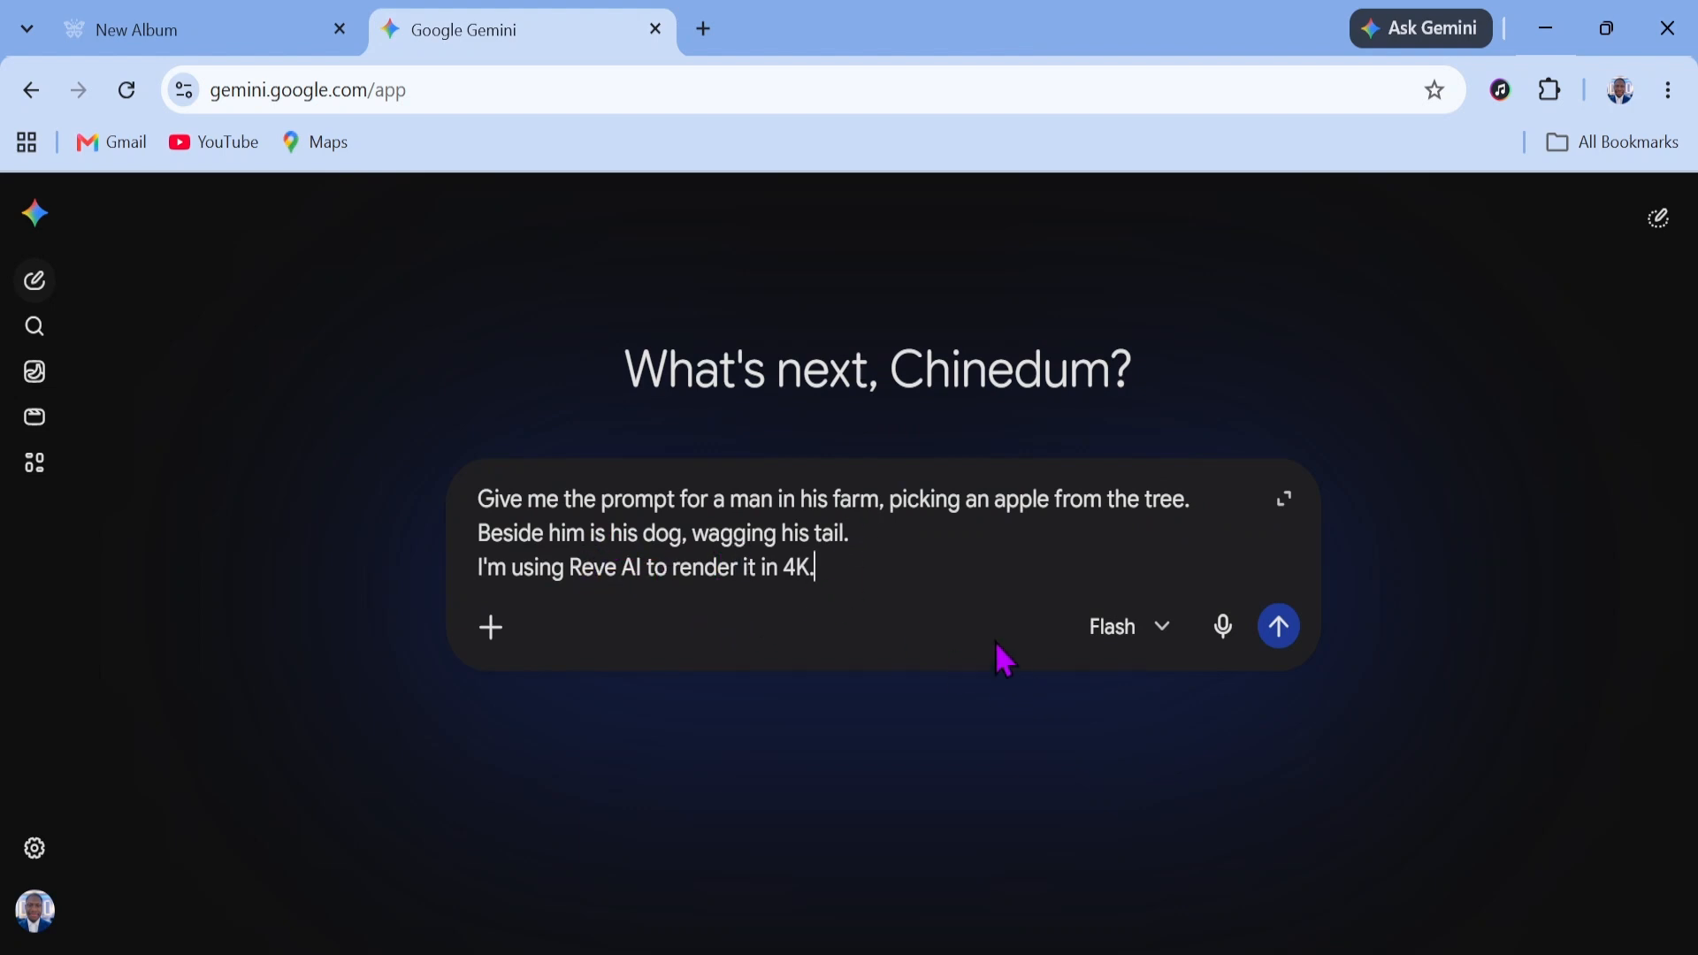
left_click(1281, 632)
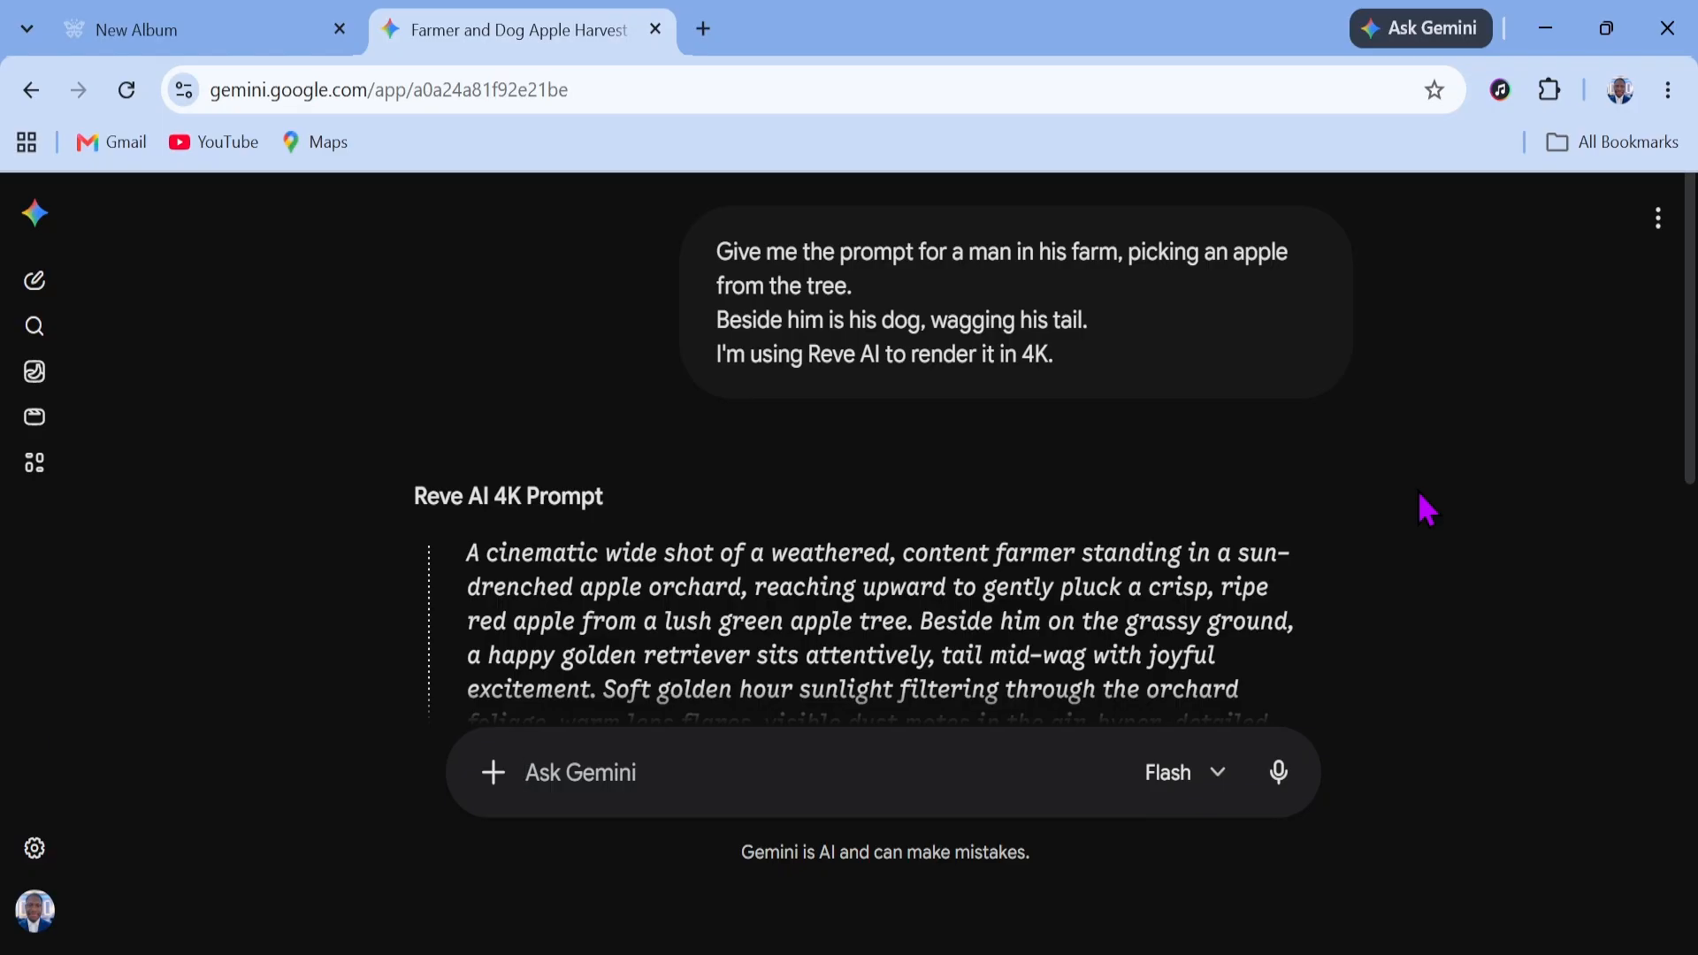
Copy Gemini's cinematic orchard prompt and submit it in Reve's chat to generate images
scroll(1426, 510, "down", 3)
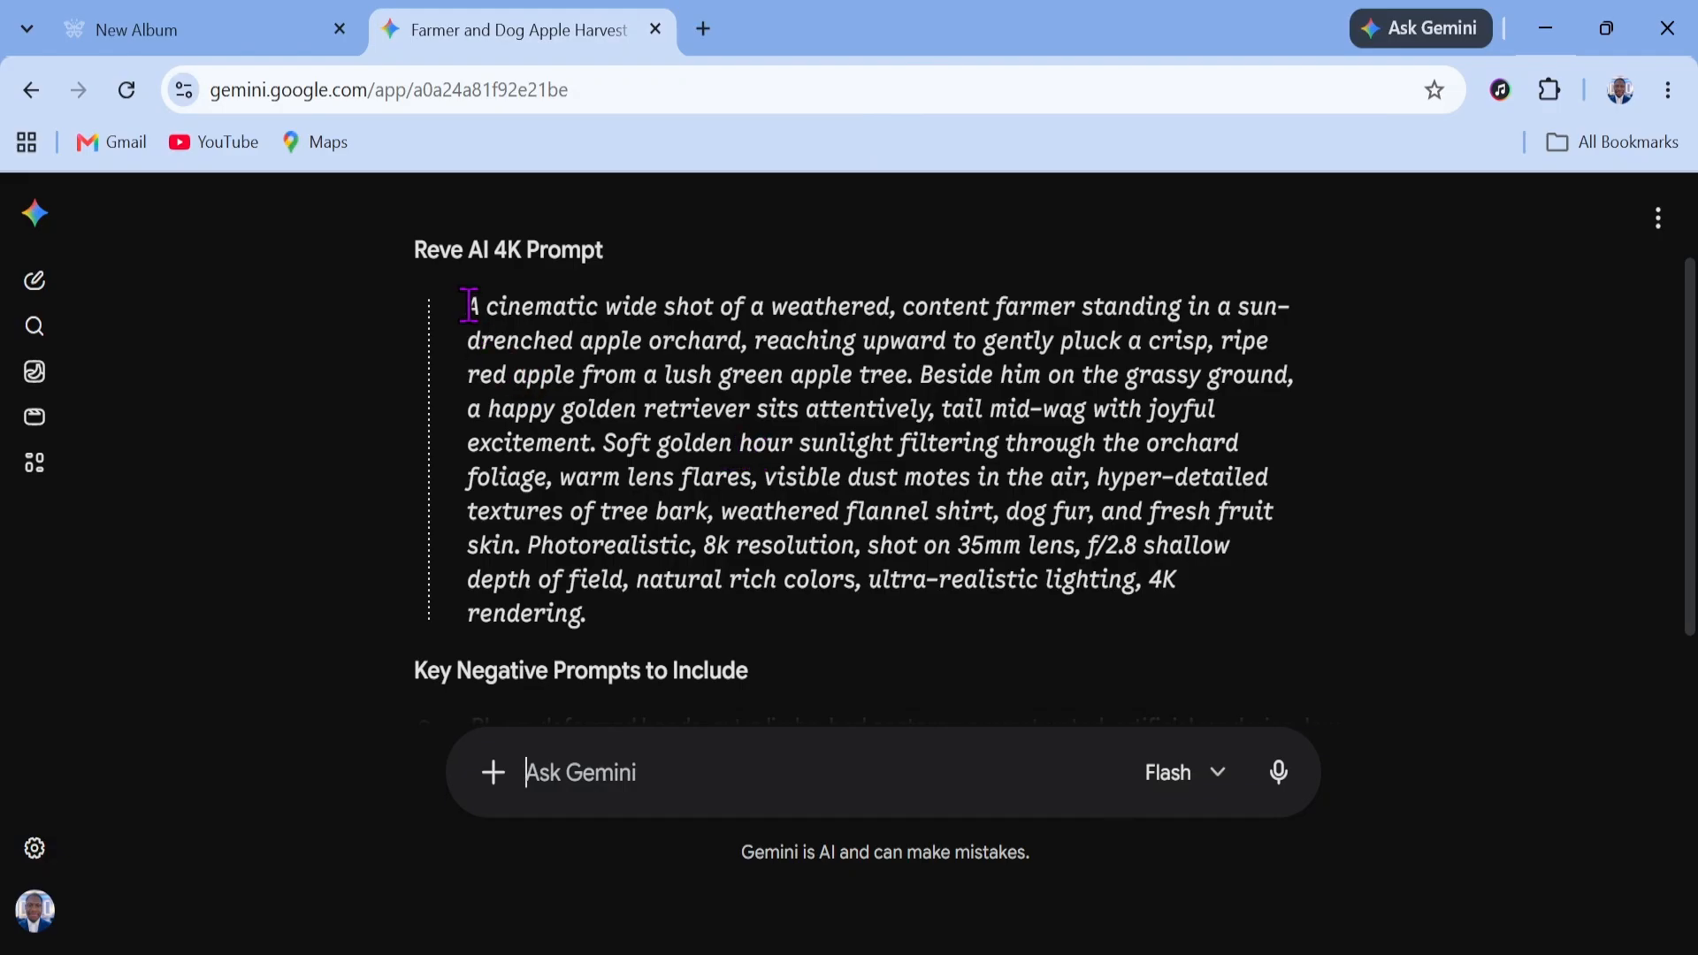
left_click_drag(469, 306, 624, 626)
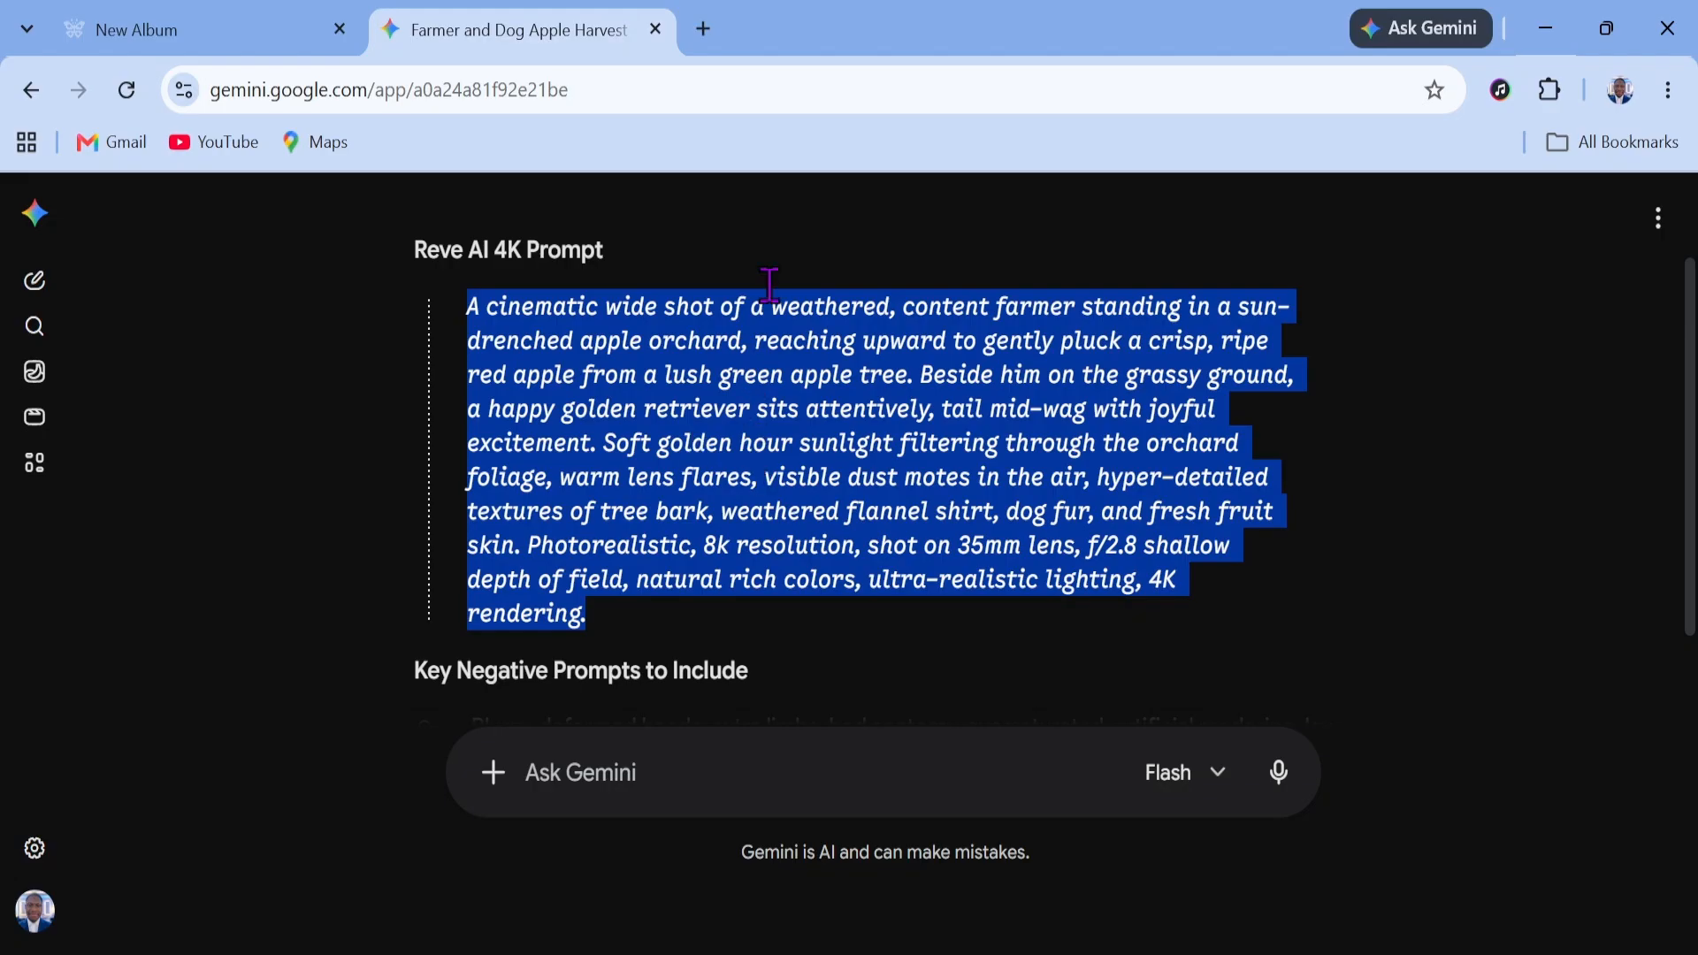
left_click(281, 49)
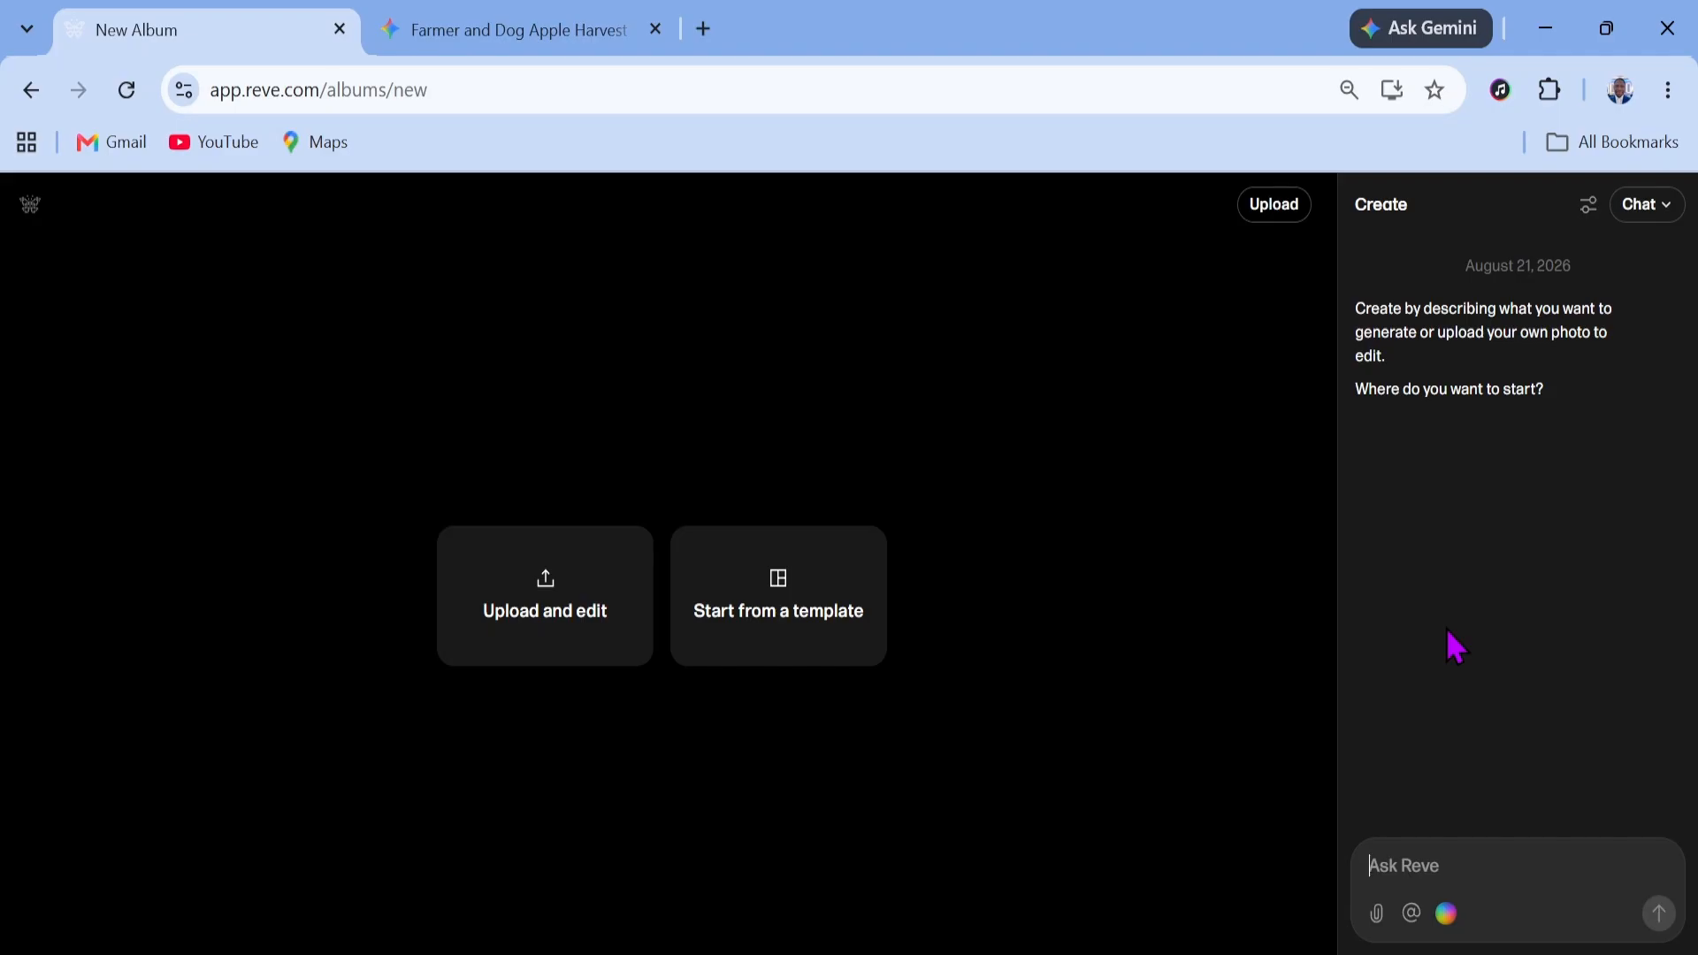
key("ctrl+v")
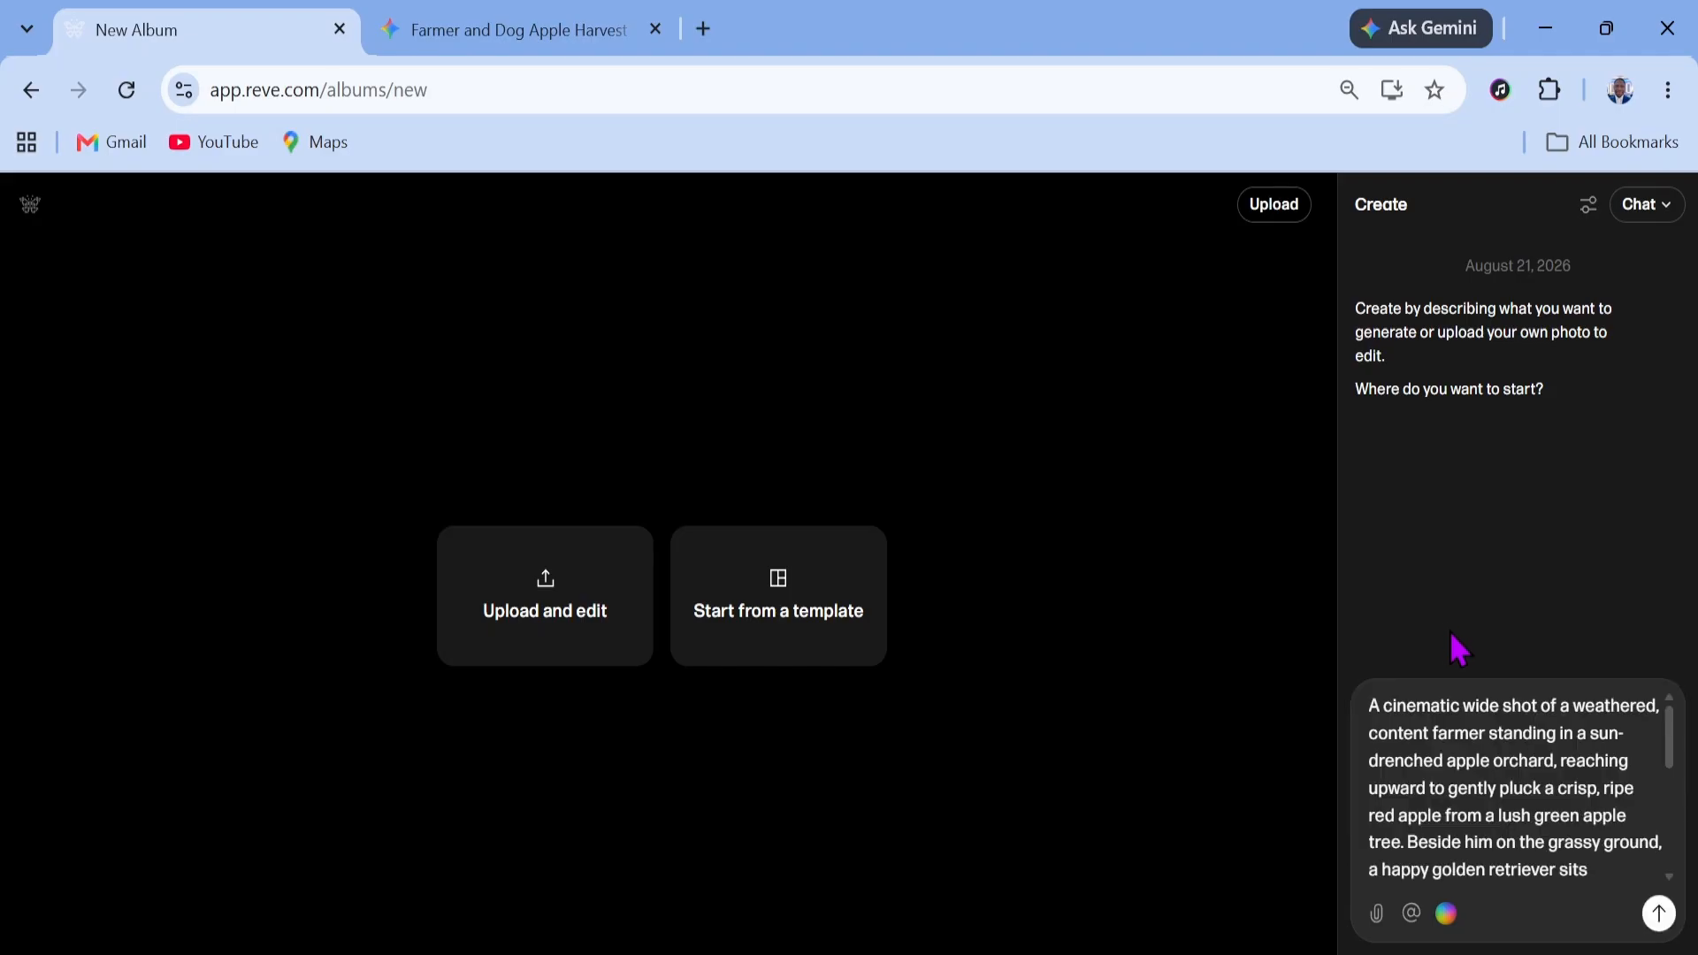
left_click(1661, 915)
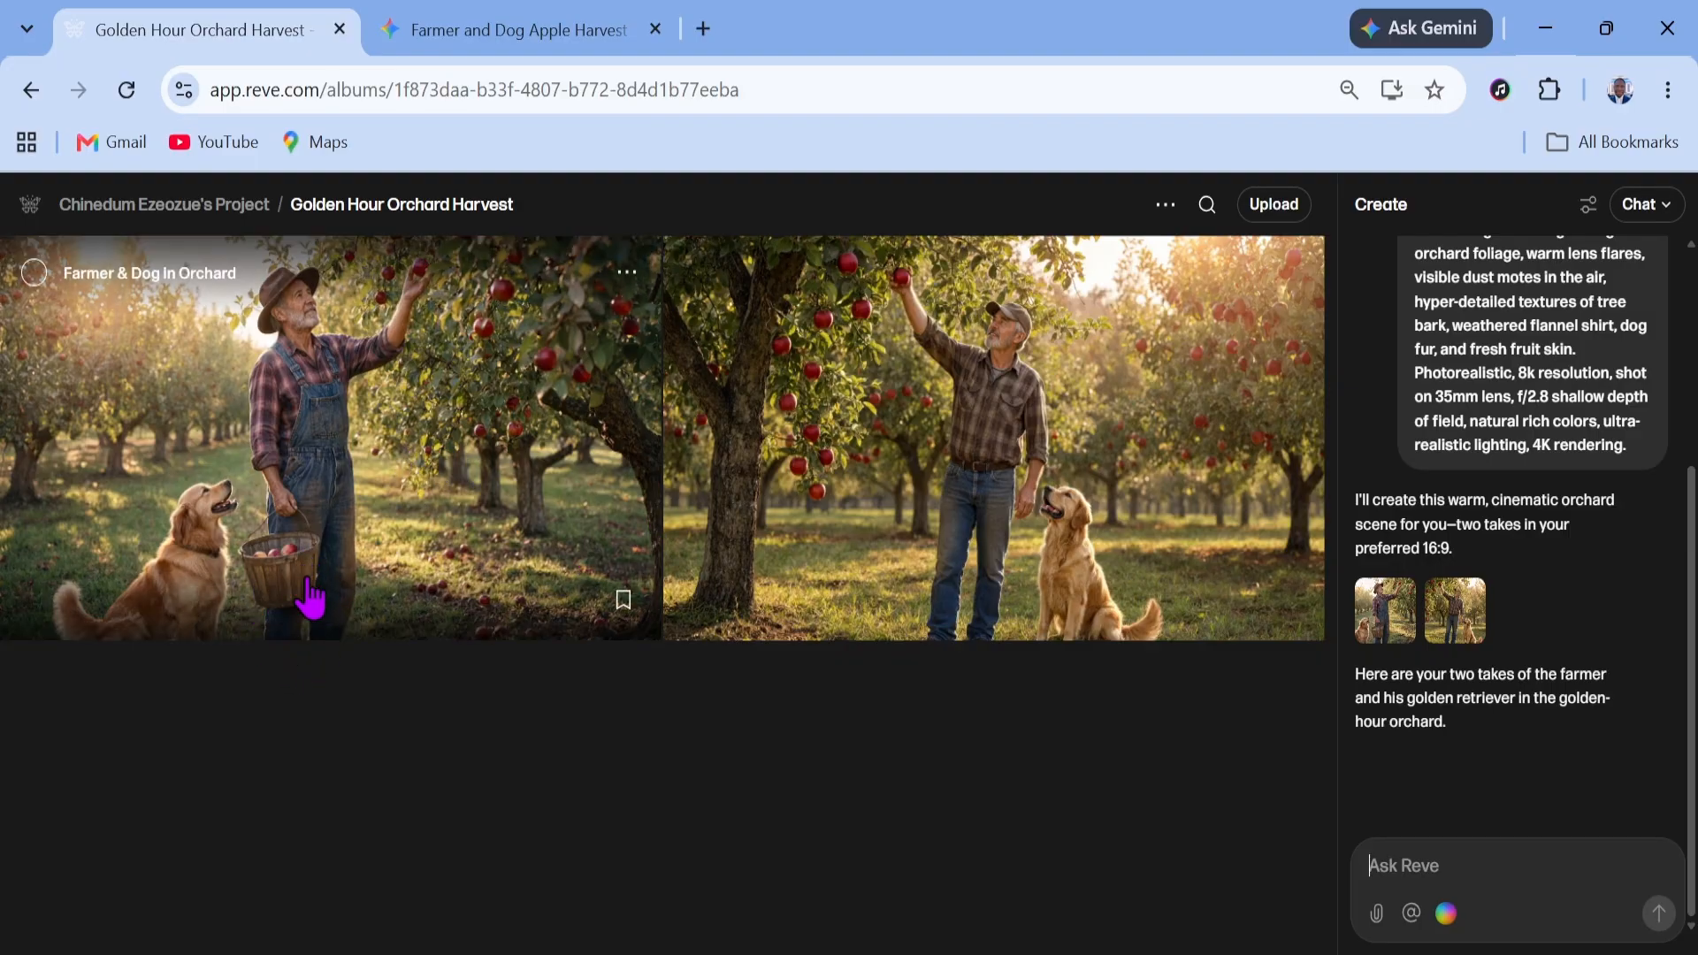
Open the first generated image and select the dog for an edit
left_click(337, 450)
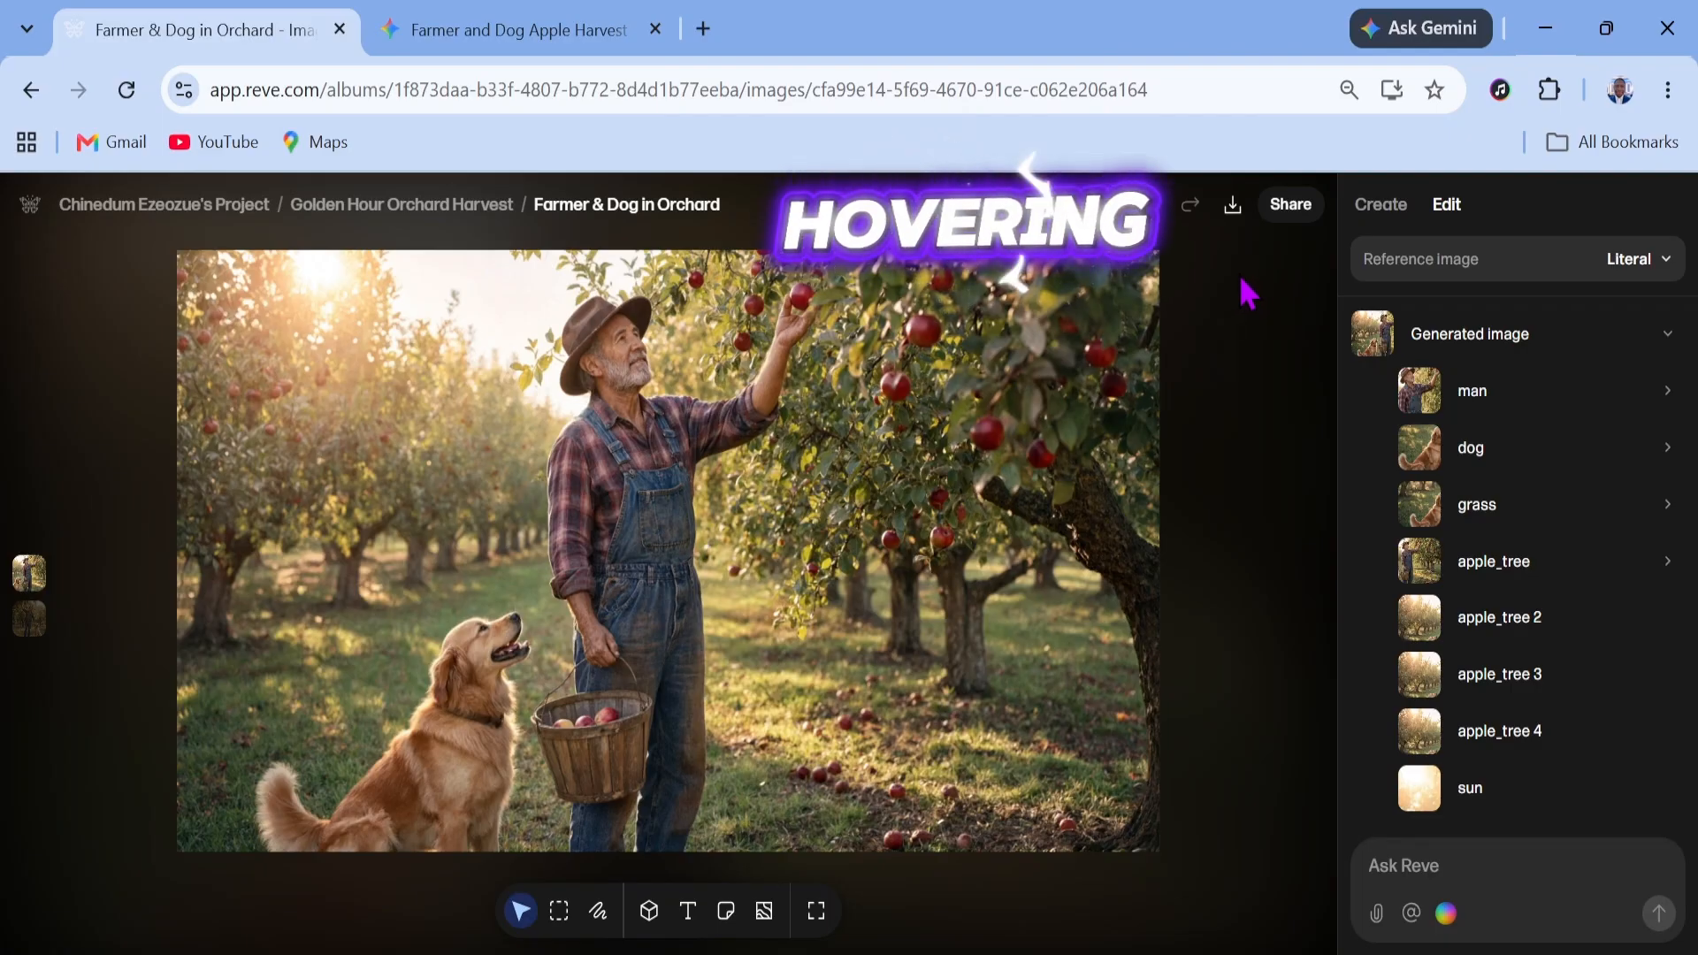
mouse_move(645, 436)
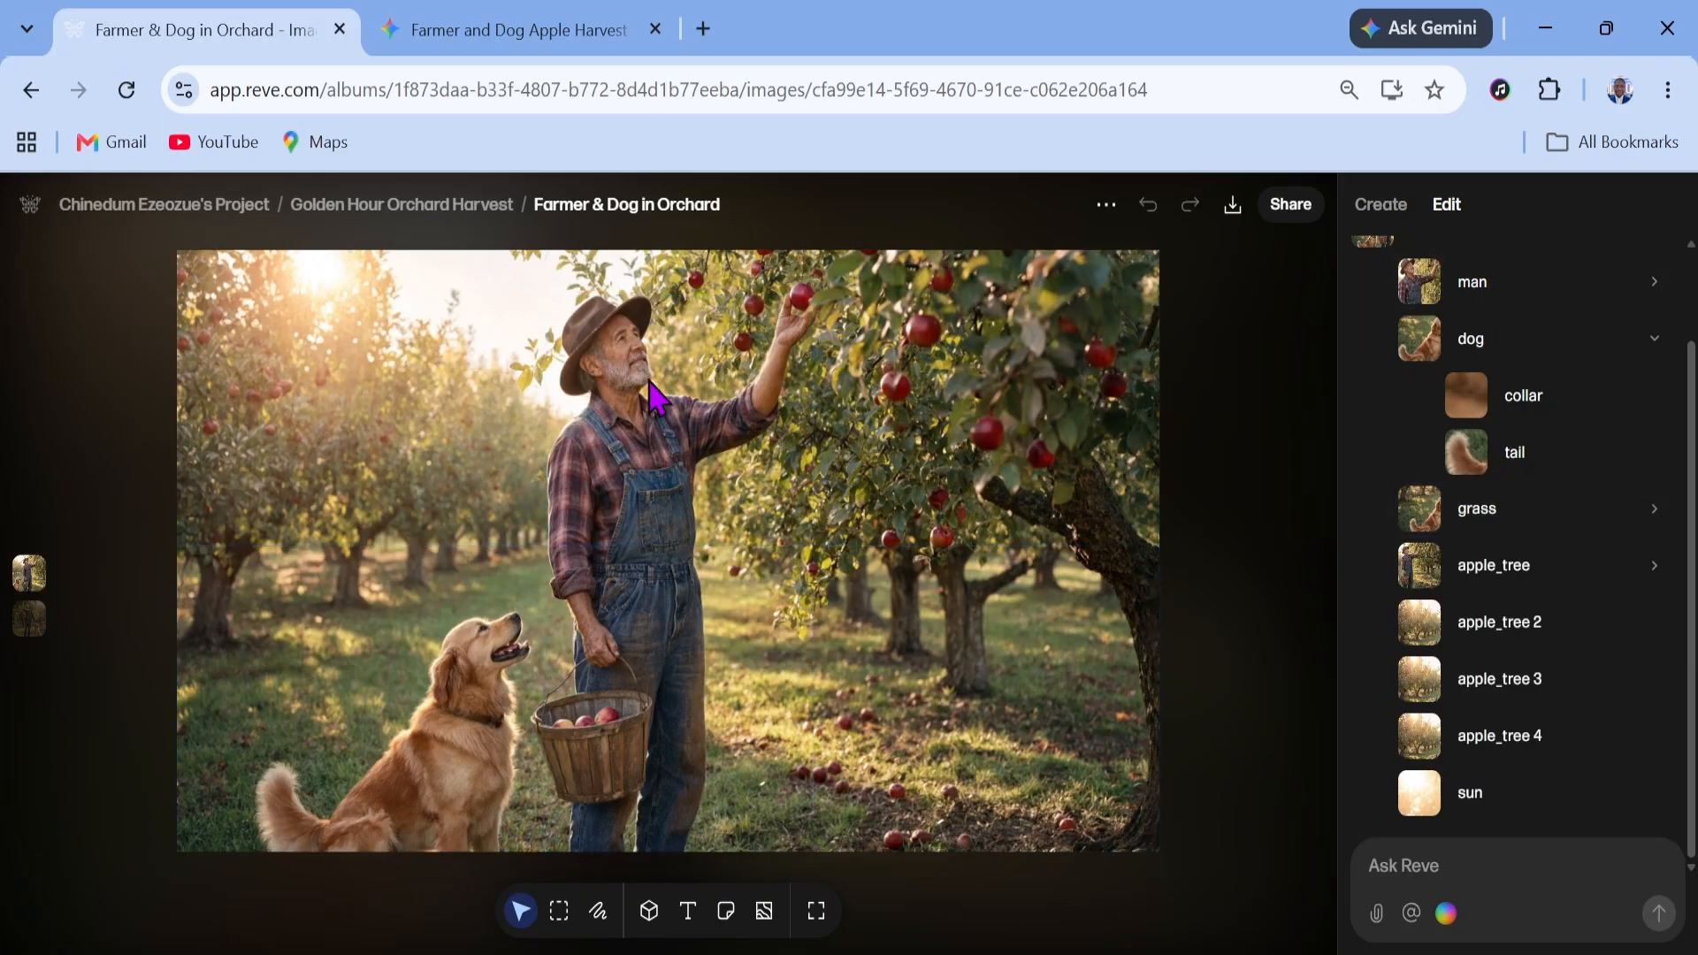
left_click(516, 712)
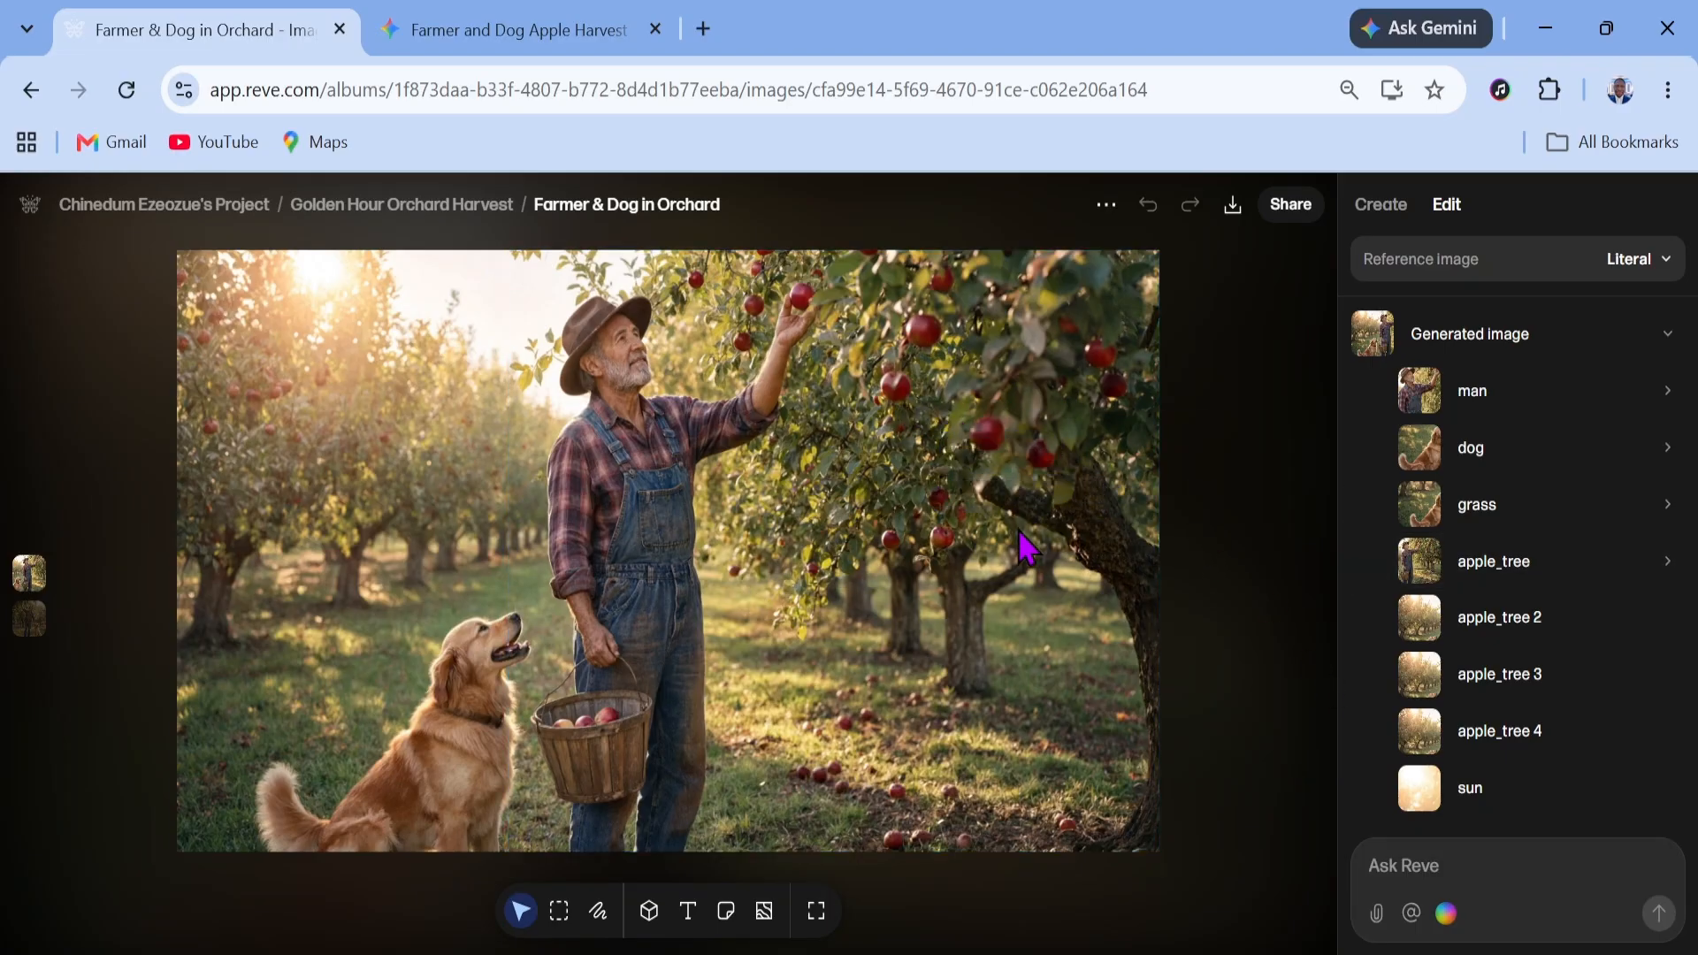
left_click(487, 726)
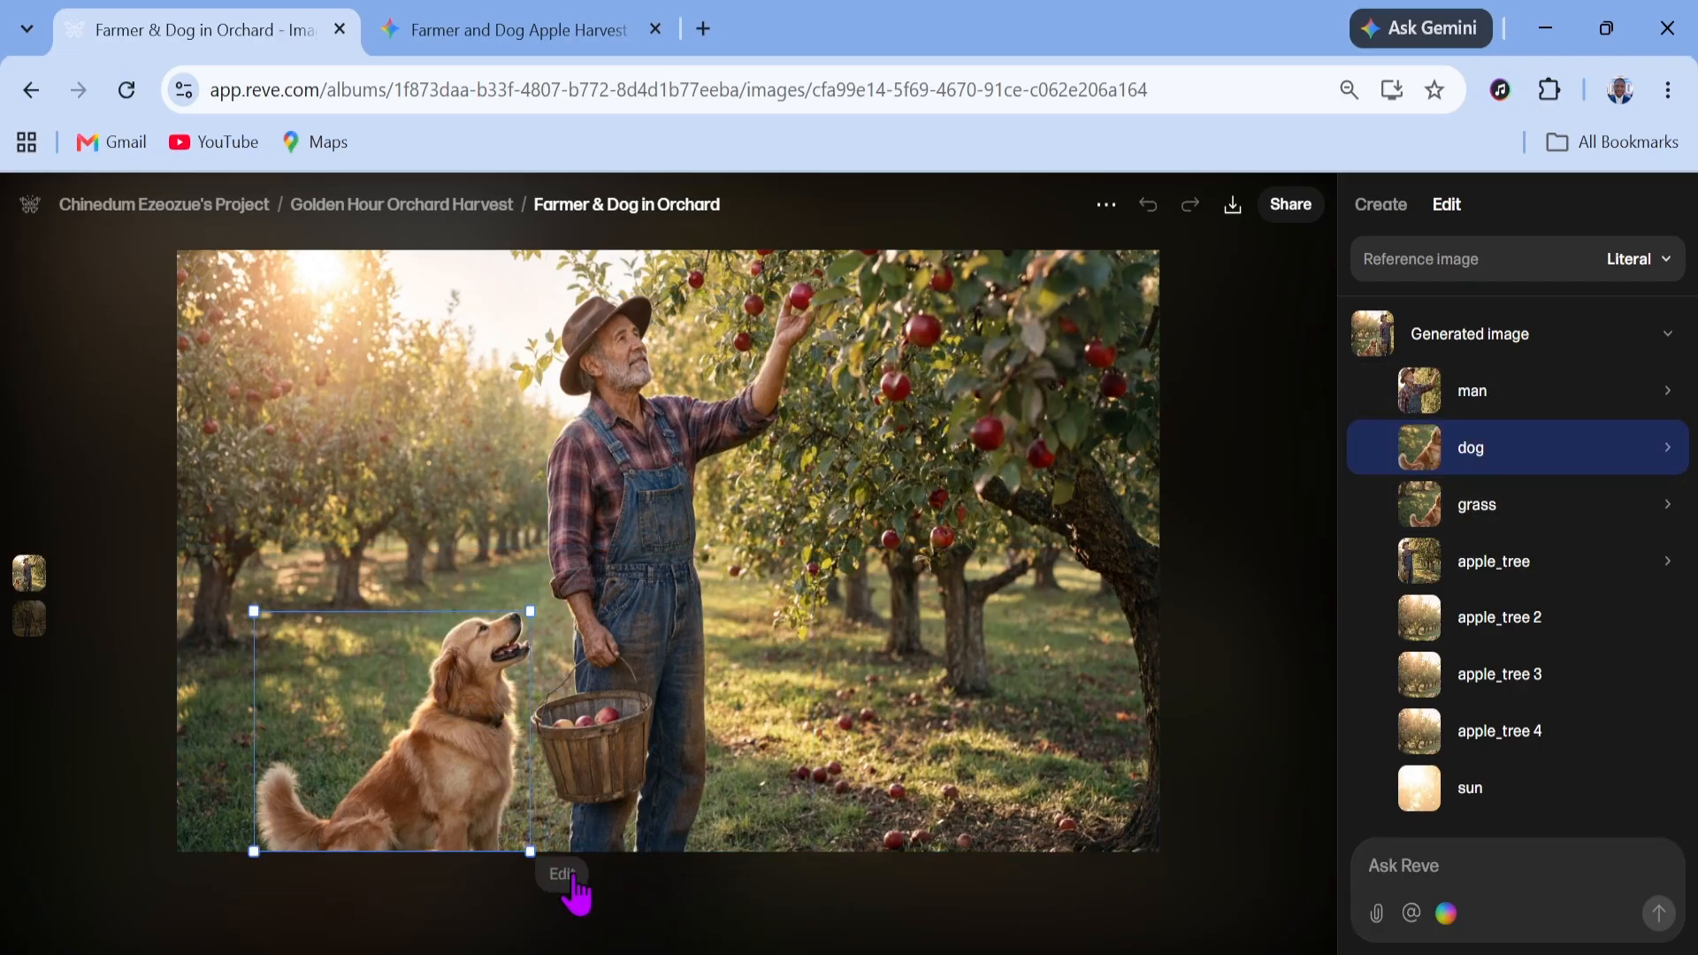
left_click(563, 876)
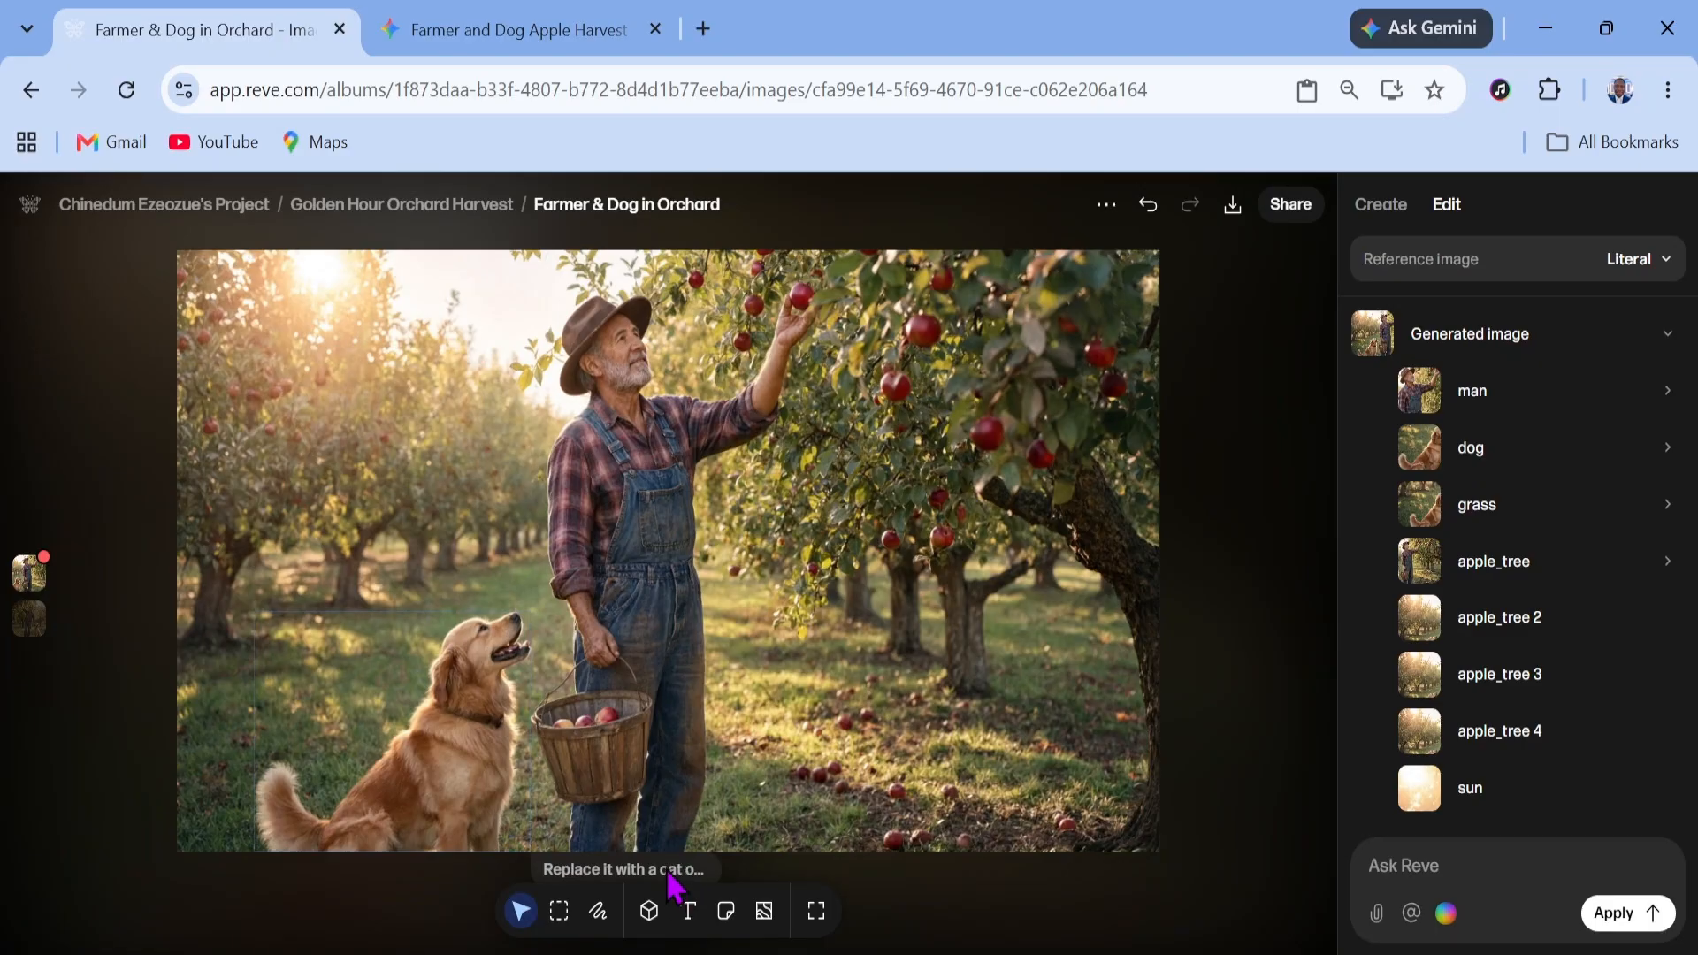
Attach the note 'Replace it with a cat of the same height but different color.' to the dog and try applying it
left_click(485, 812)
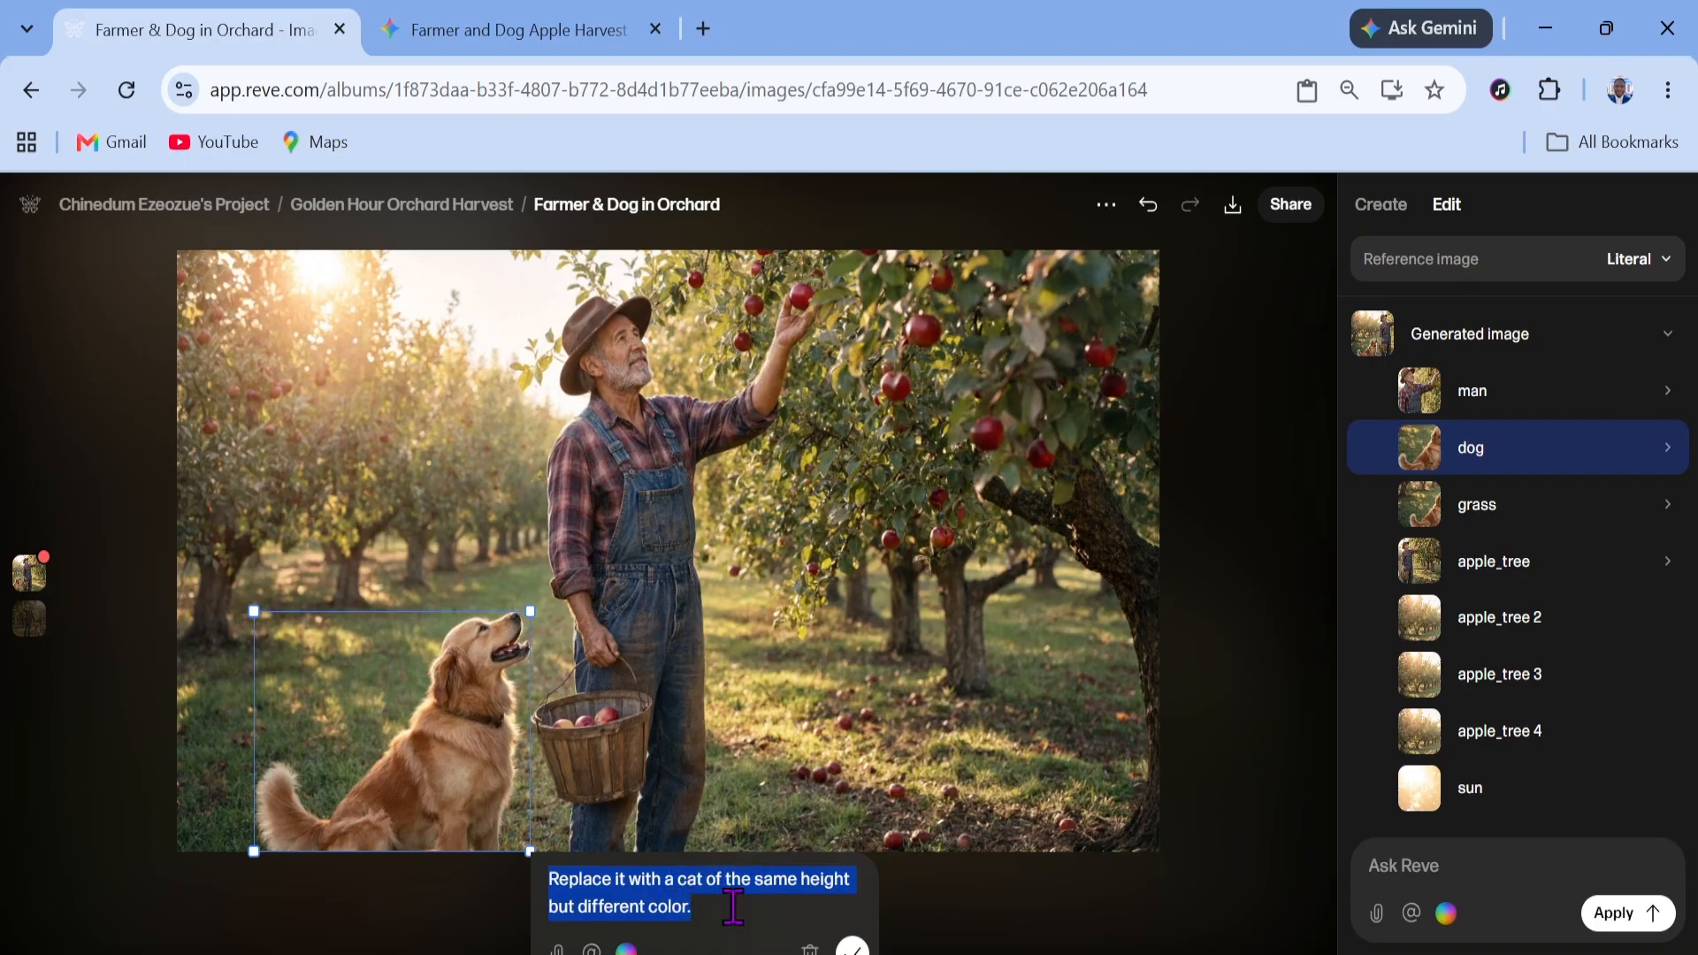
left_click(853, 948)
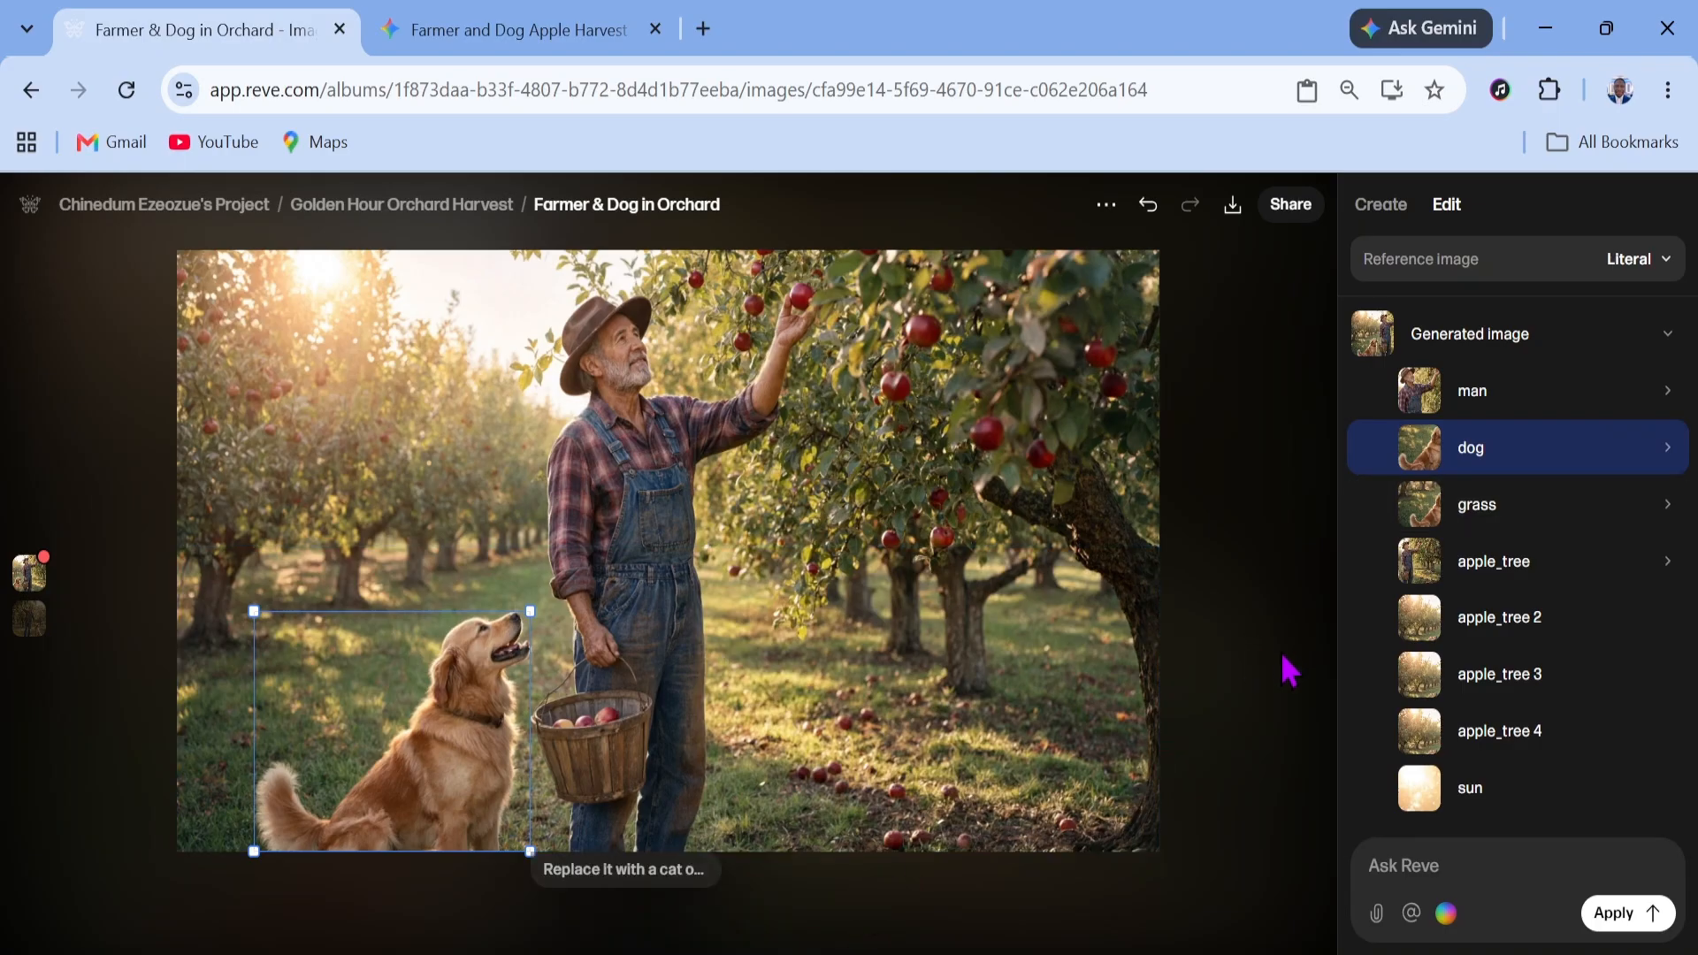
left_click(1623, 923)
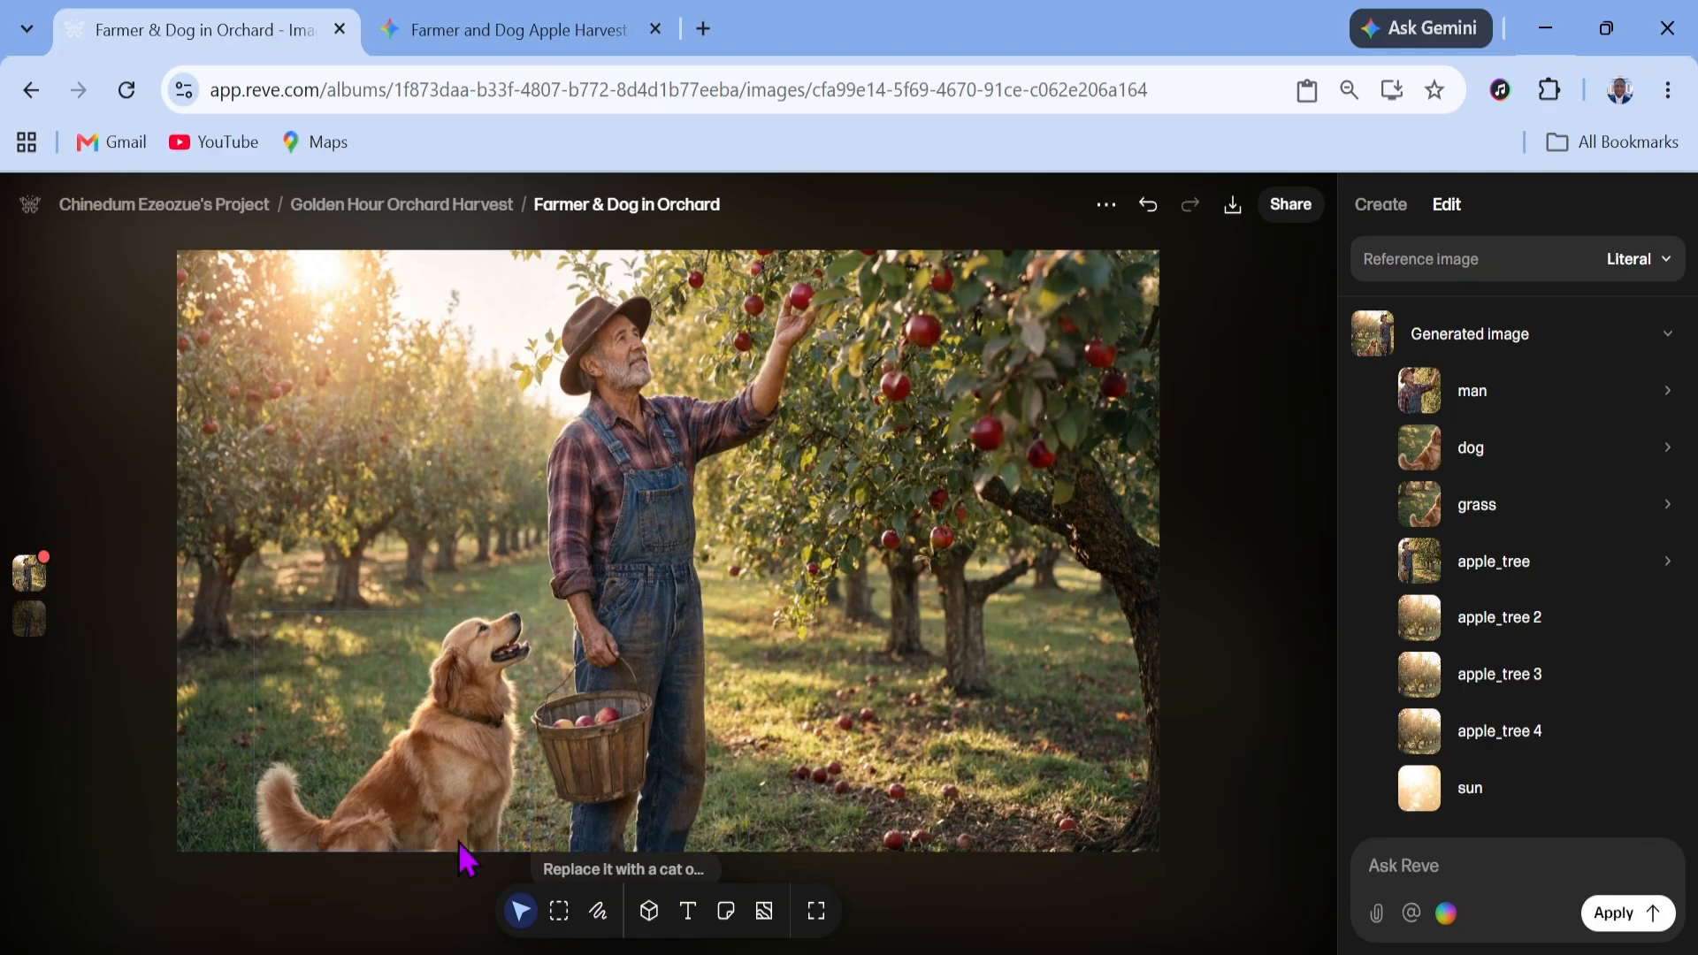
Select the man's basket and add the edit note 'Remove this basket'
left_click(484, 737)
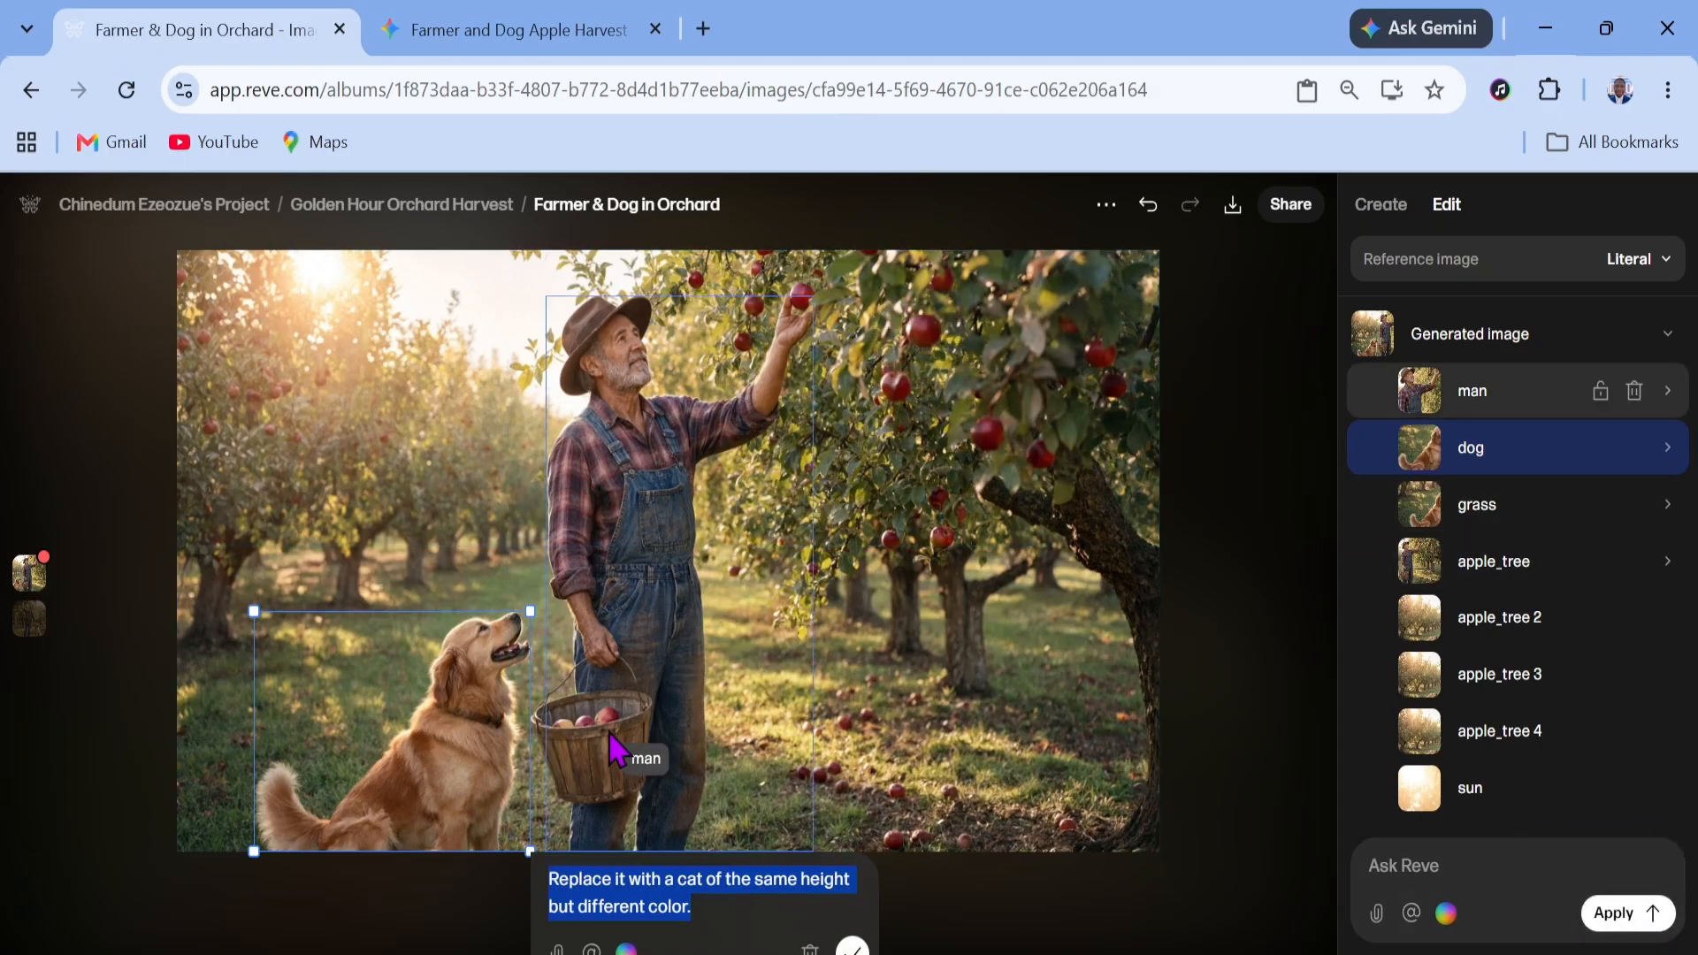
left_click(1247, 645)
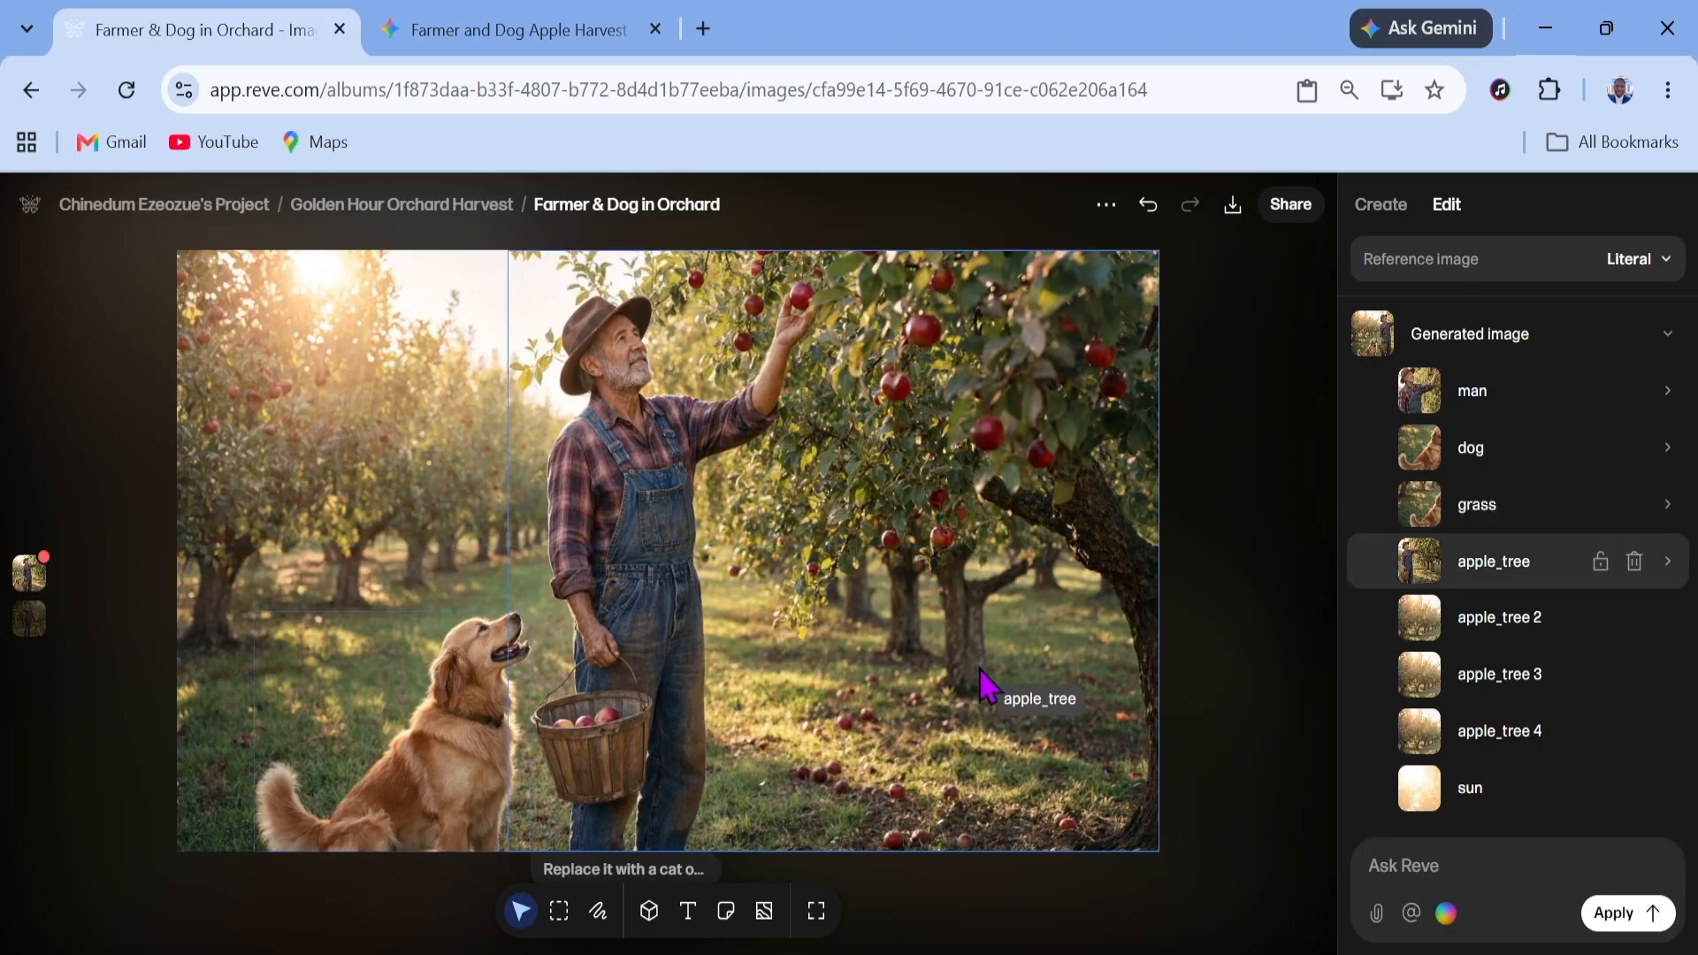
left_click(618, 727)
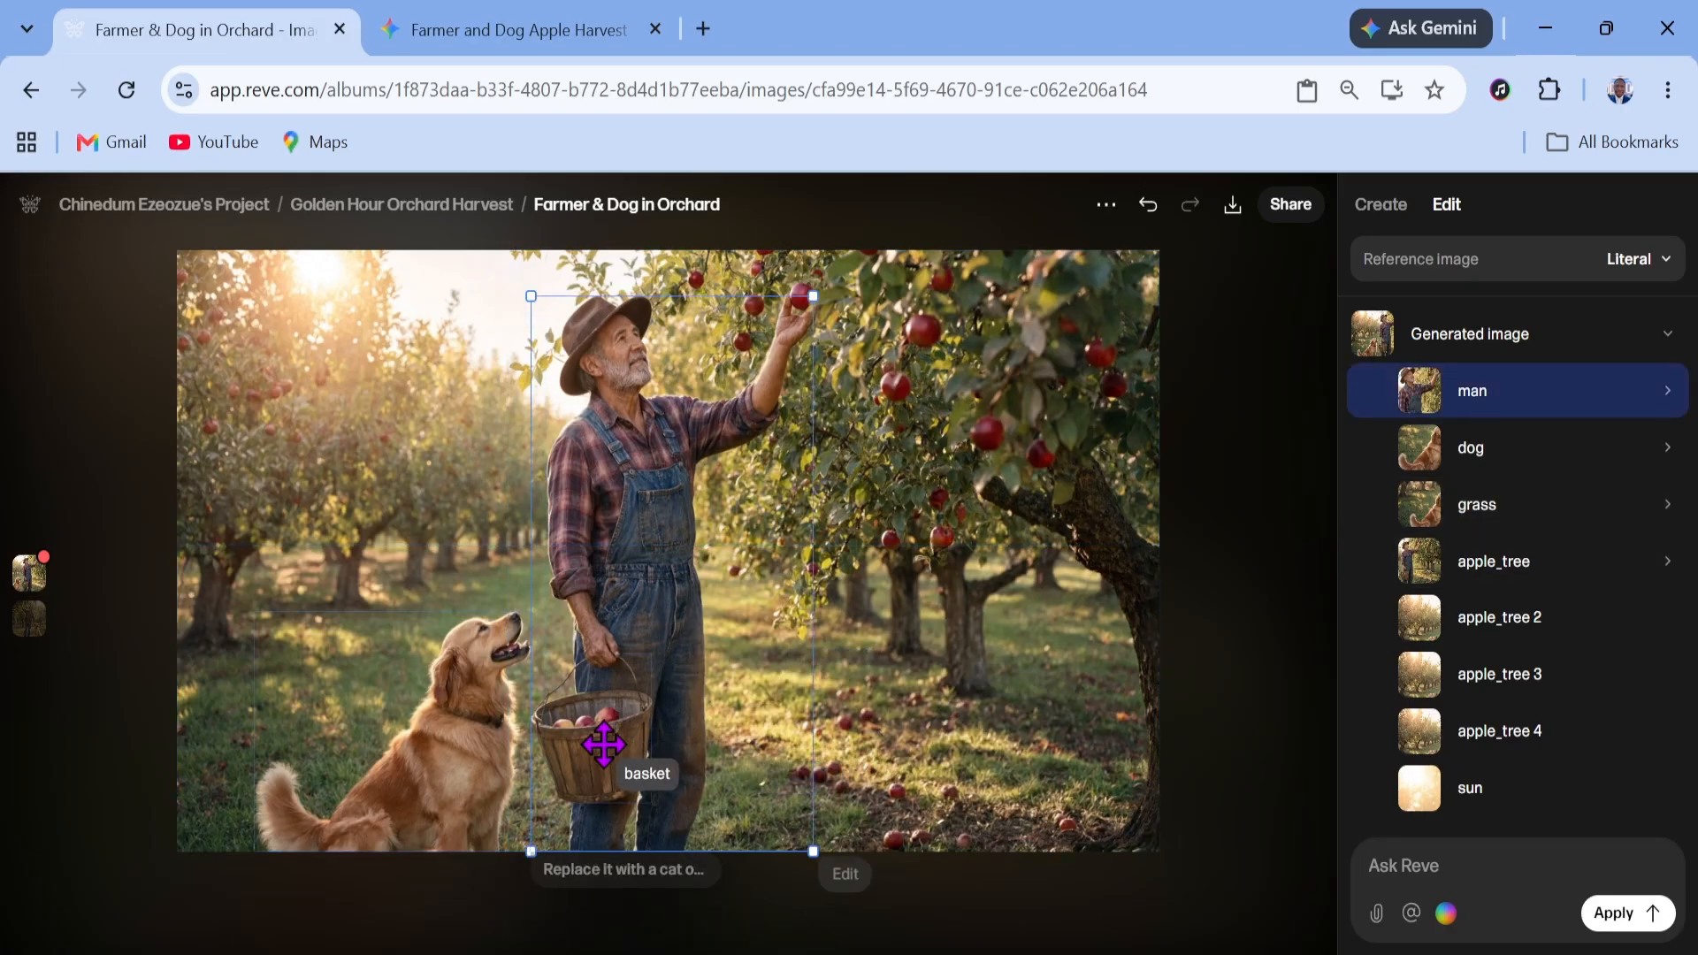
left_click(602, 748)
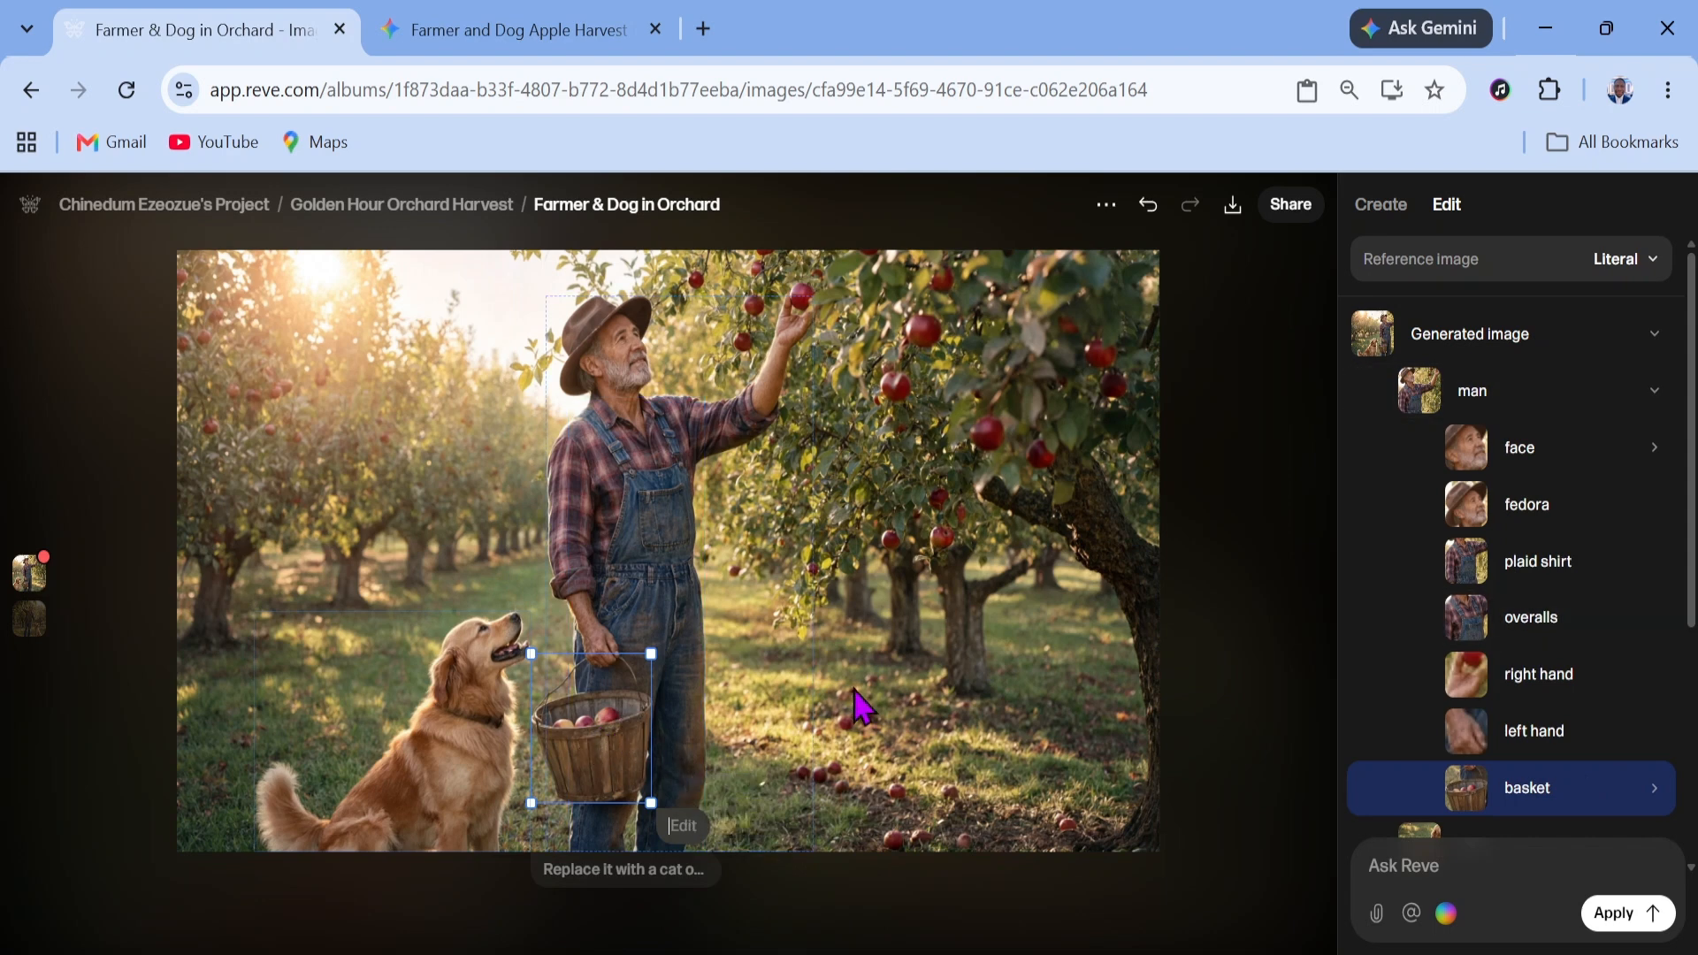
type("Remove this baske")
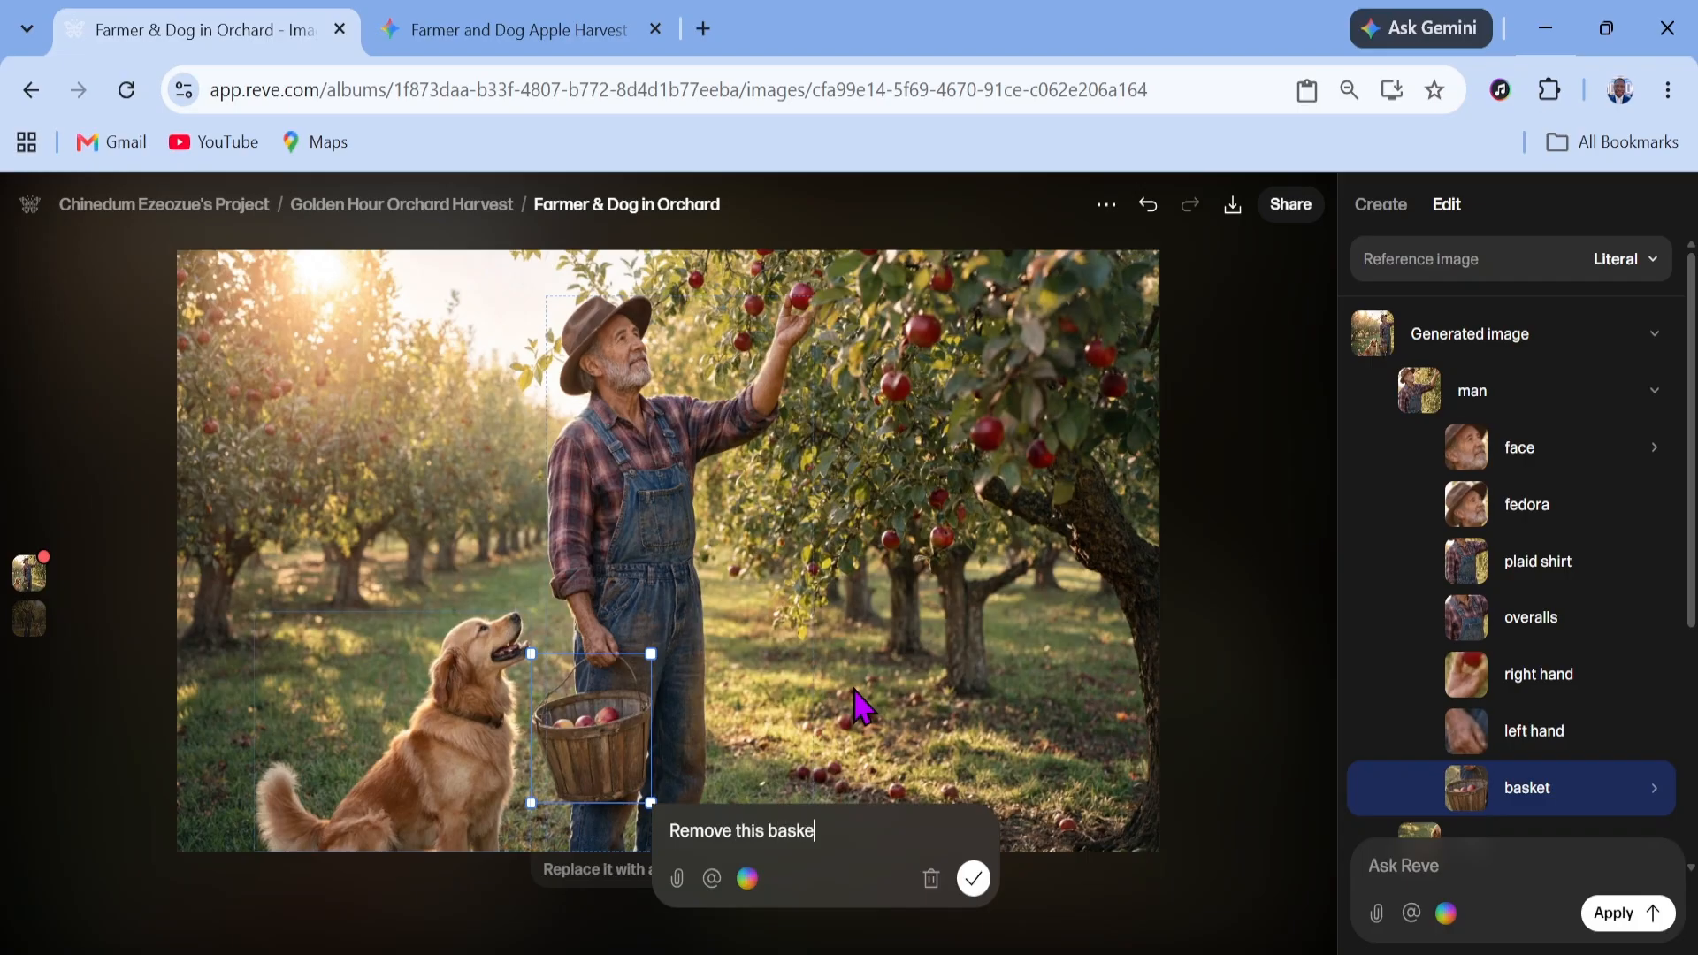
type("t")
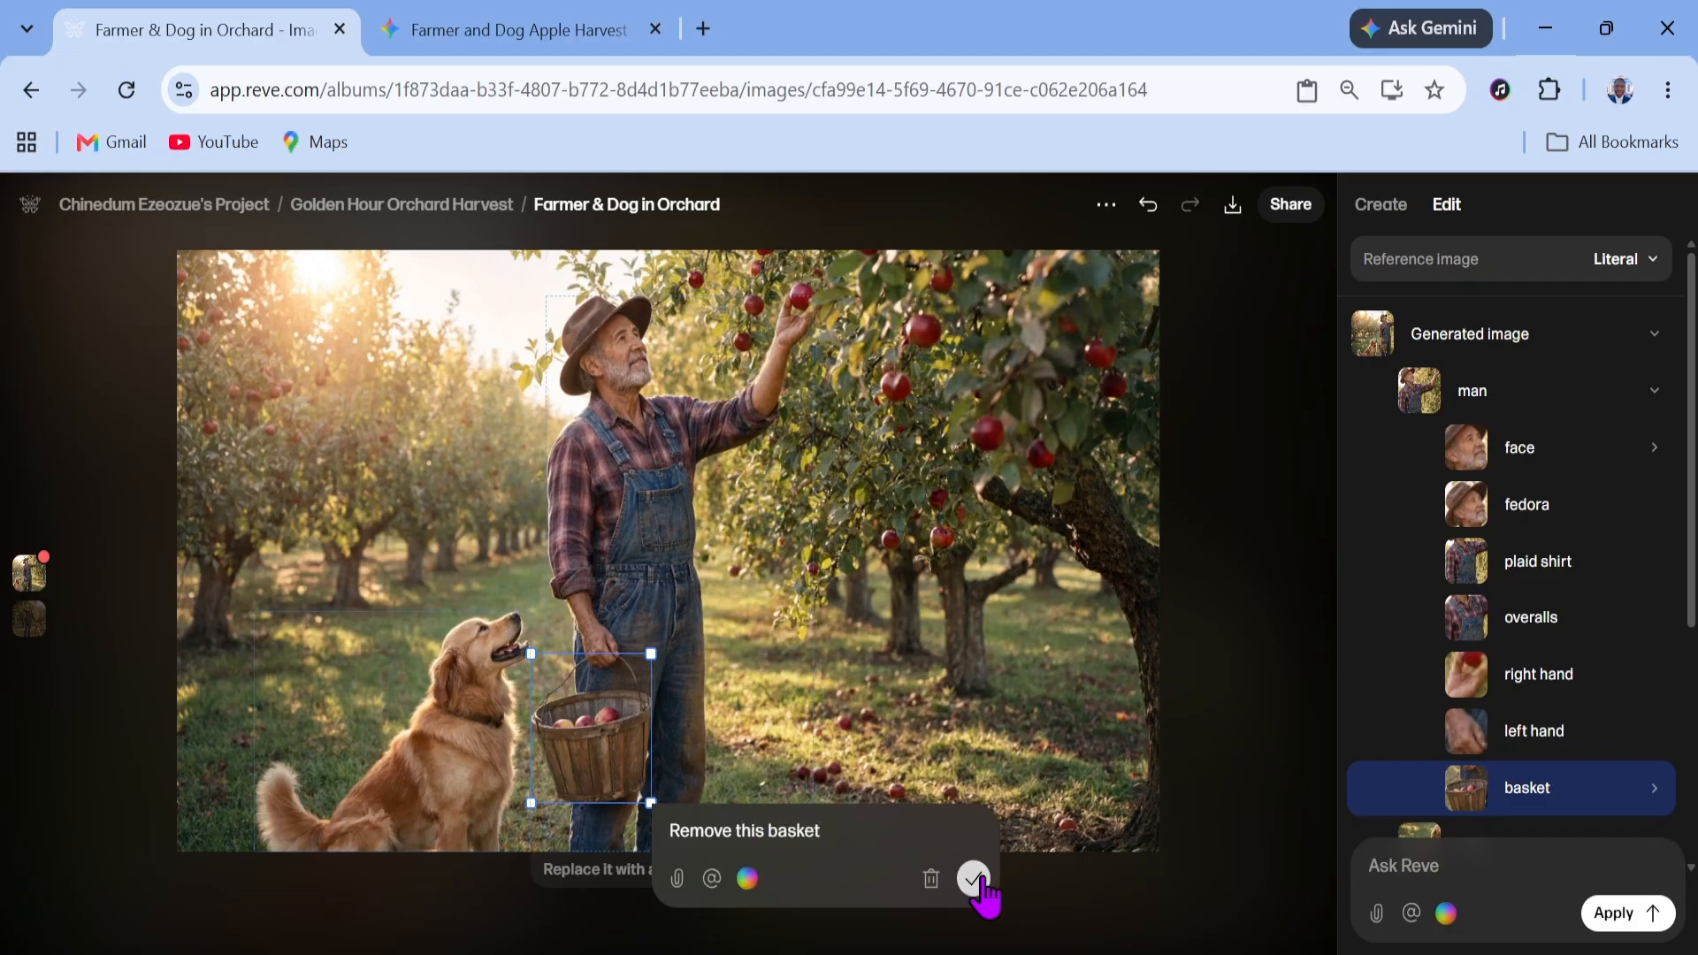
left_click(973, 878)
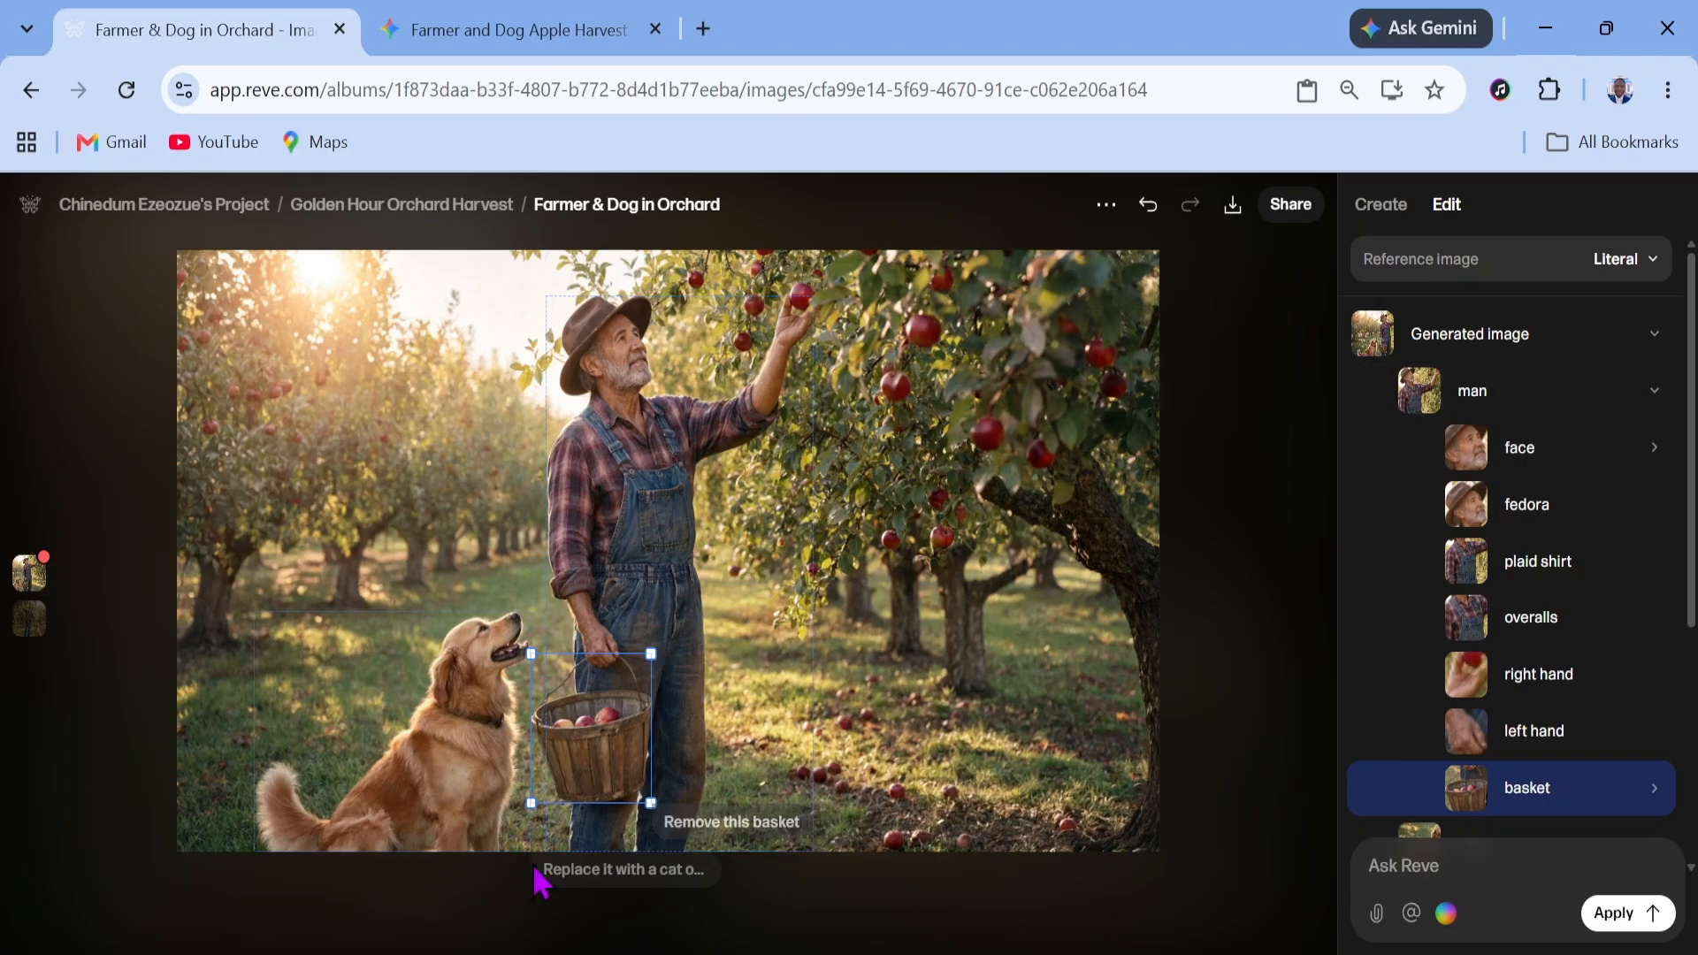
Box a patch of grass left of the dog, attach the note 'add a lady walking past this grass', and apply all edits
left_click(566, 915)
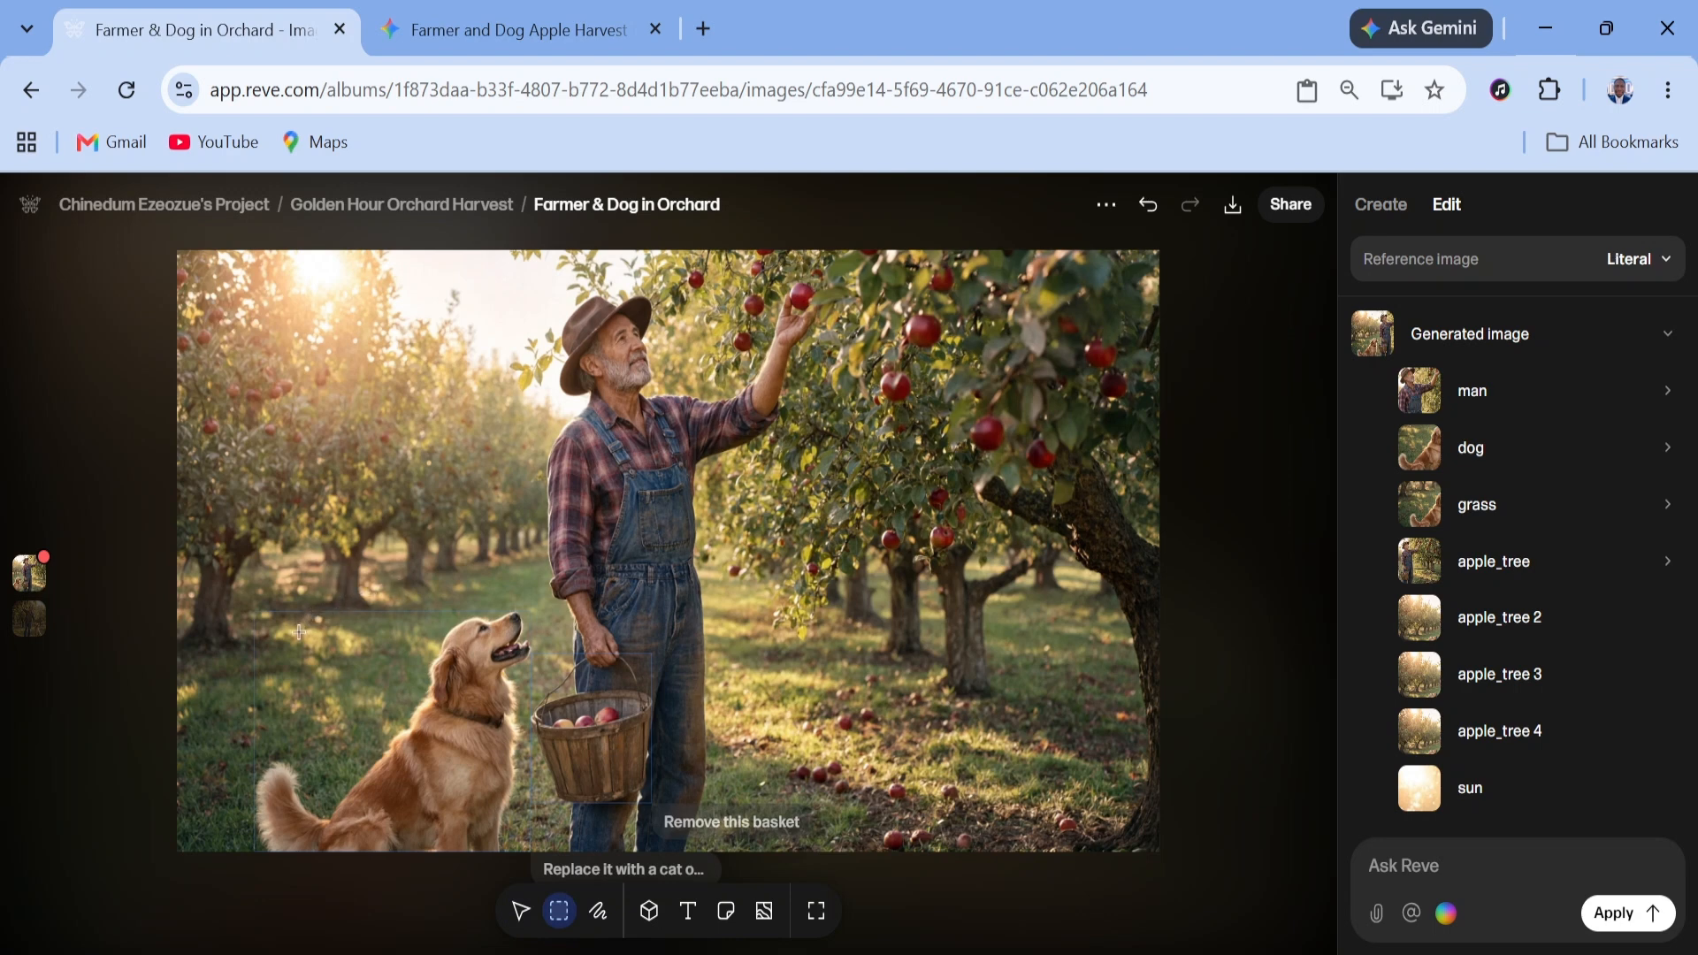
left_click_drag(299, 624, 378, 710)
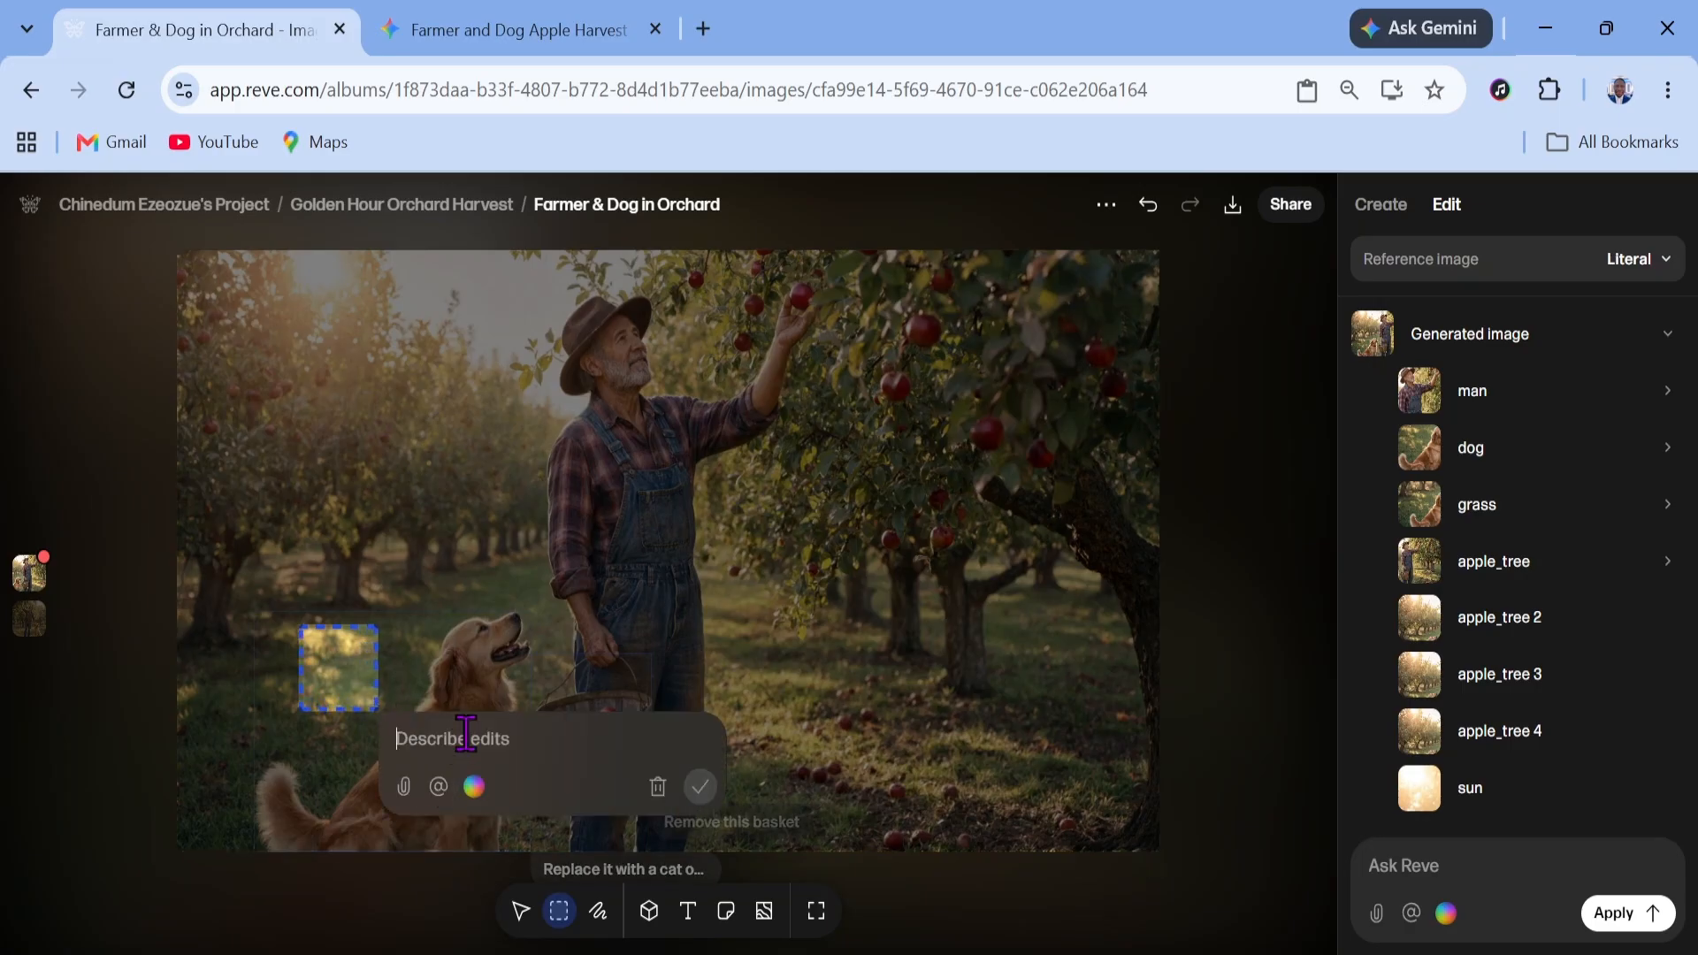
type("add a lady walking past this grass")
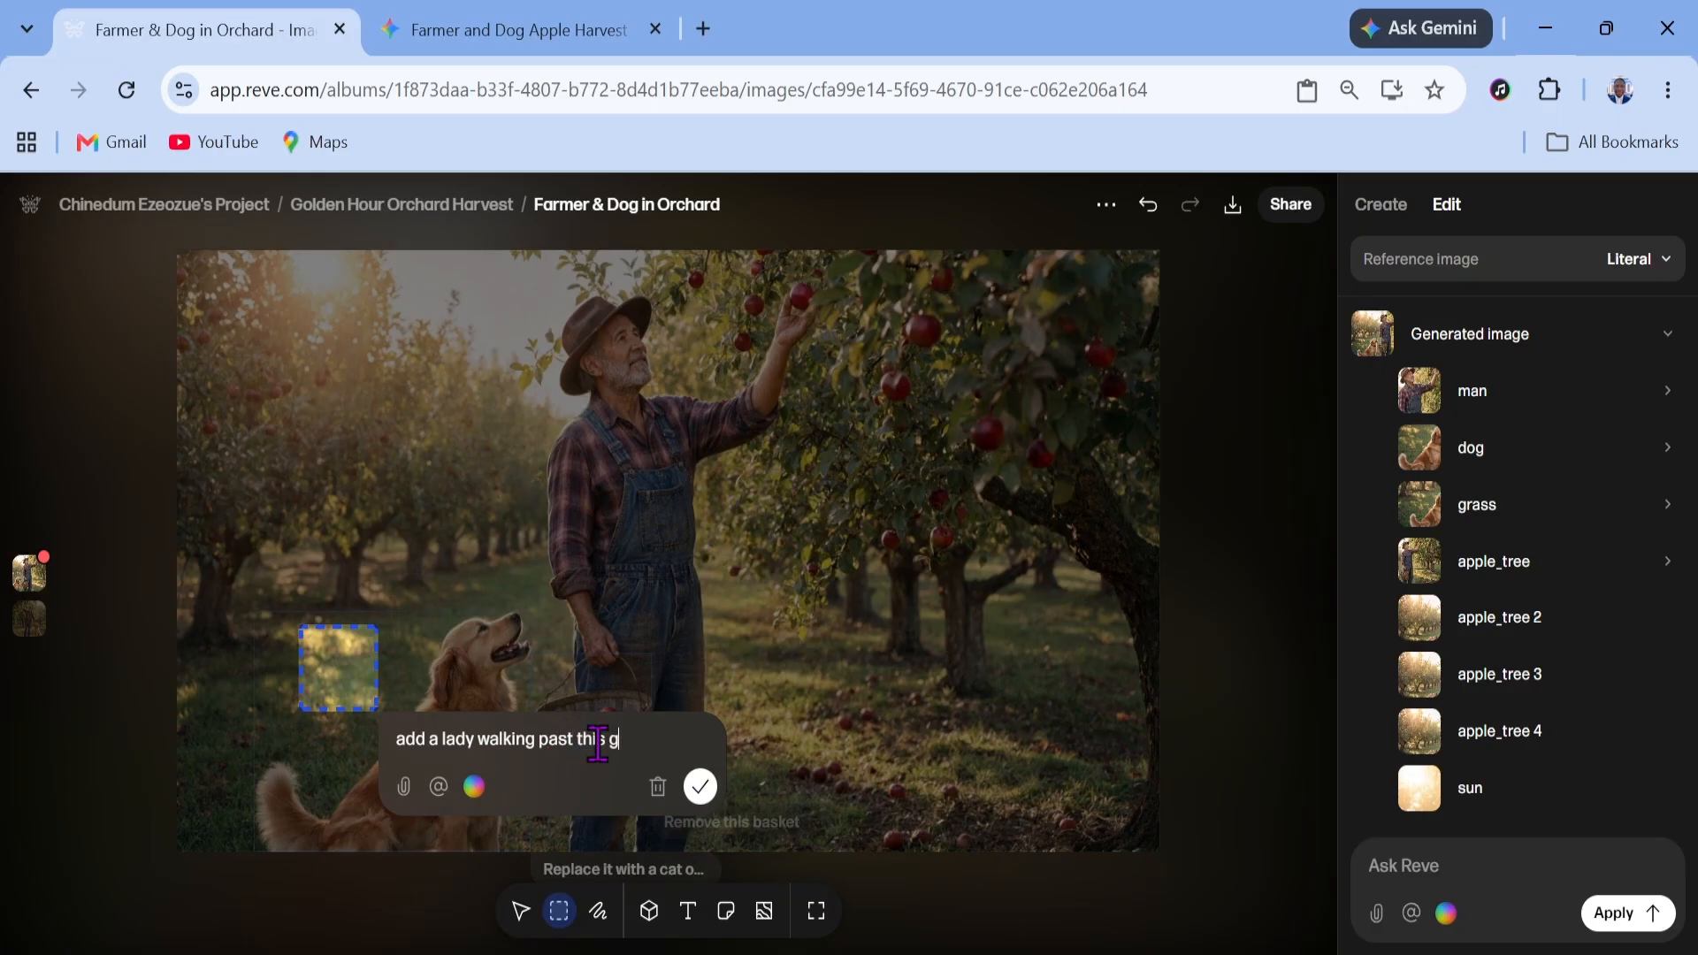
left_click(700, 786)
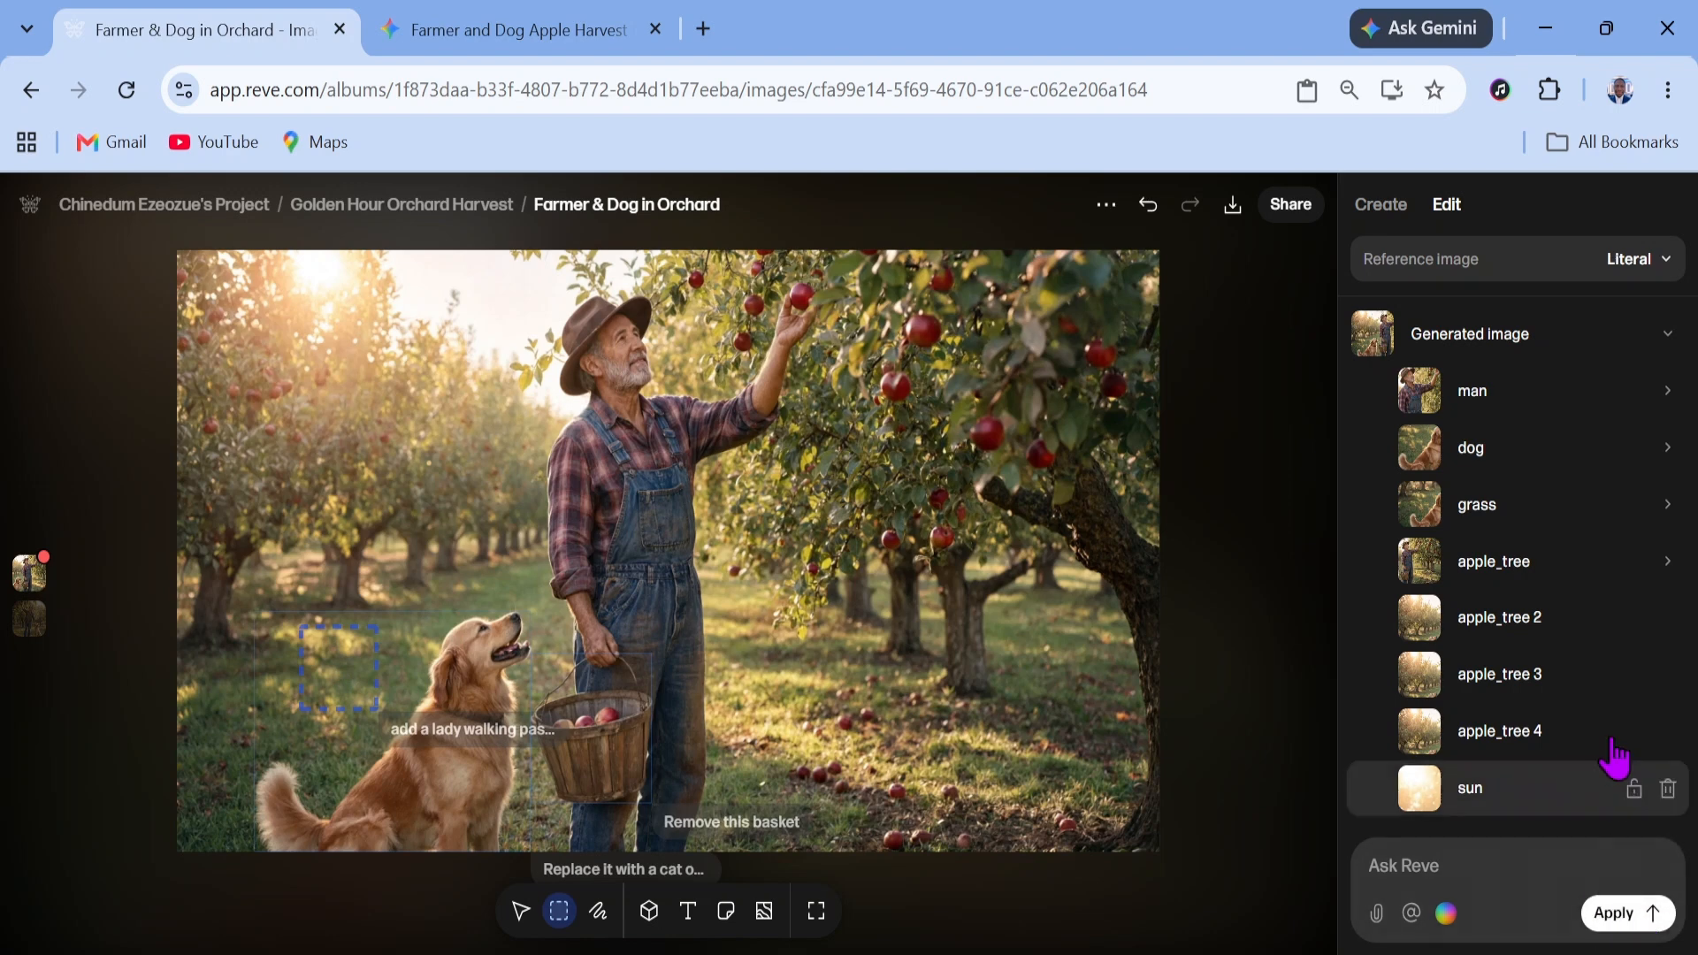
left_click(1632, 913)
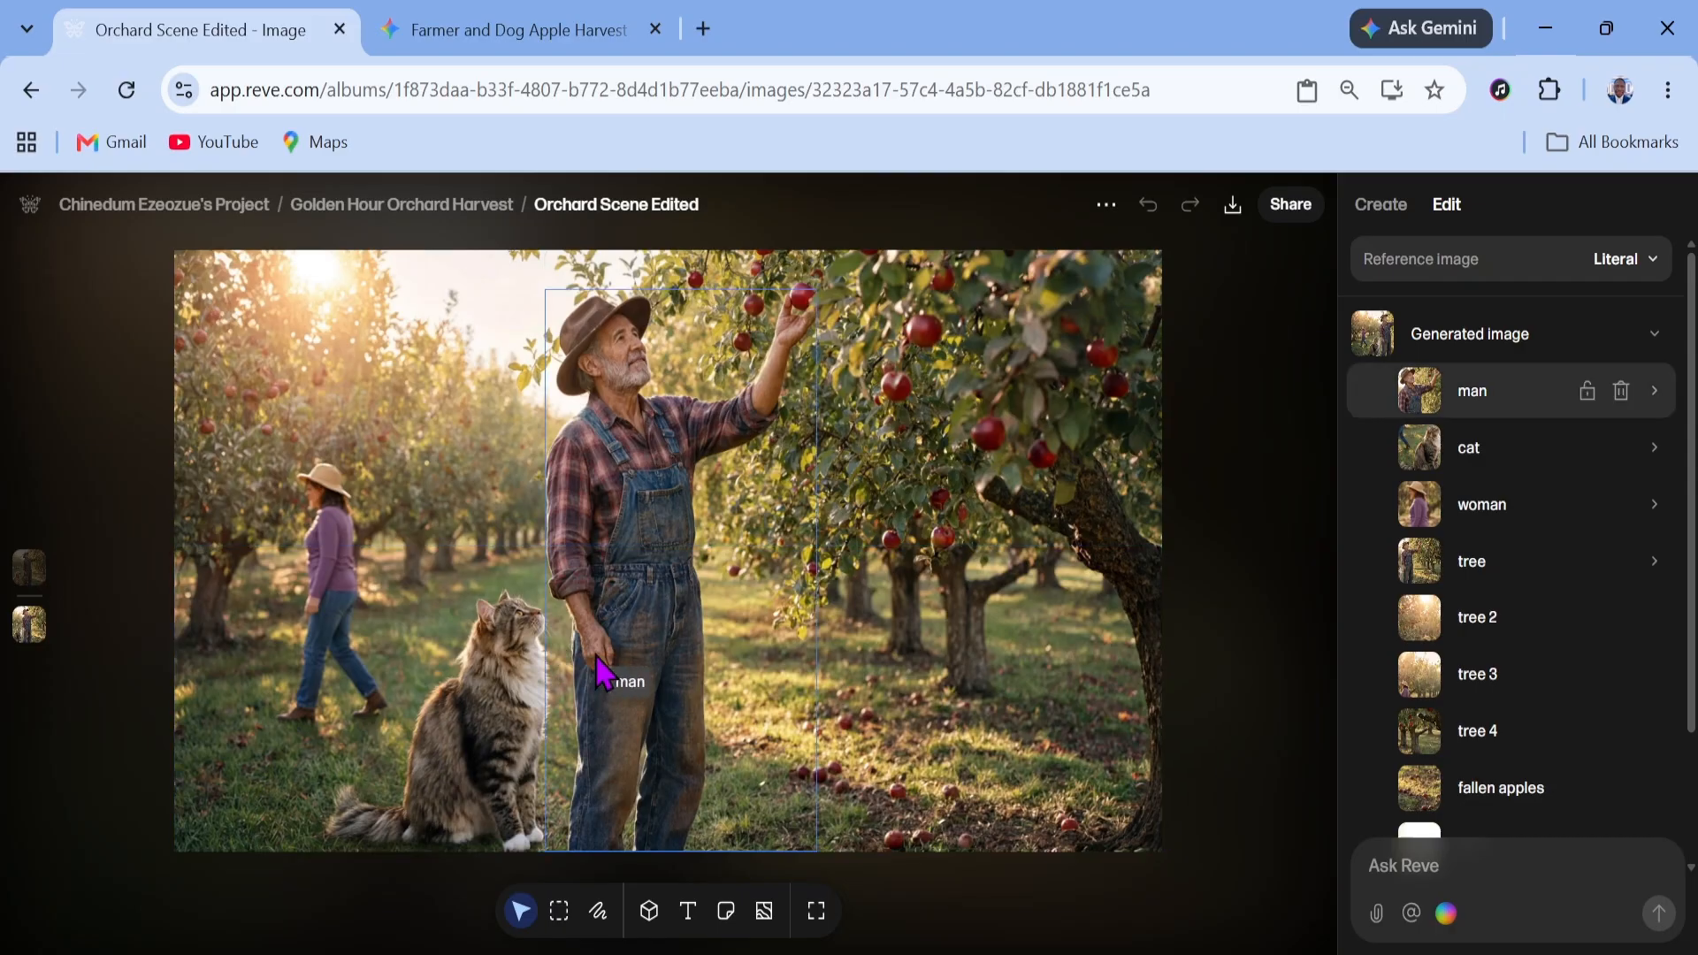
Inspect the objects in the edited image and compare it with the original version
left_click(485, 736)
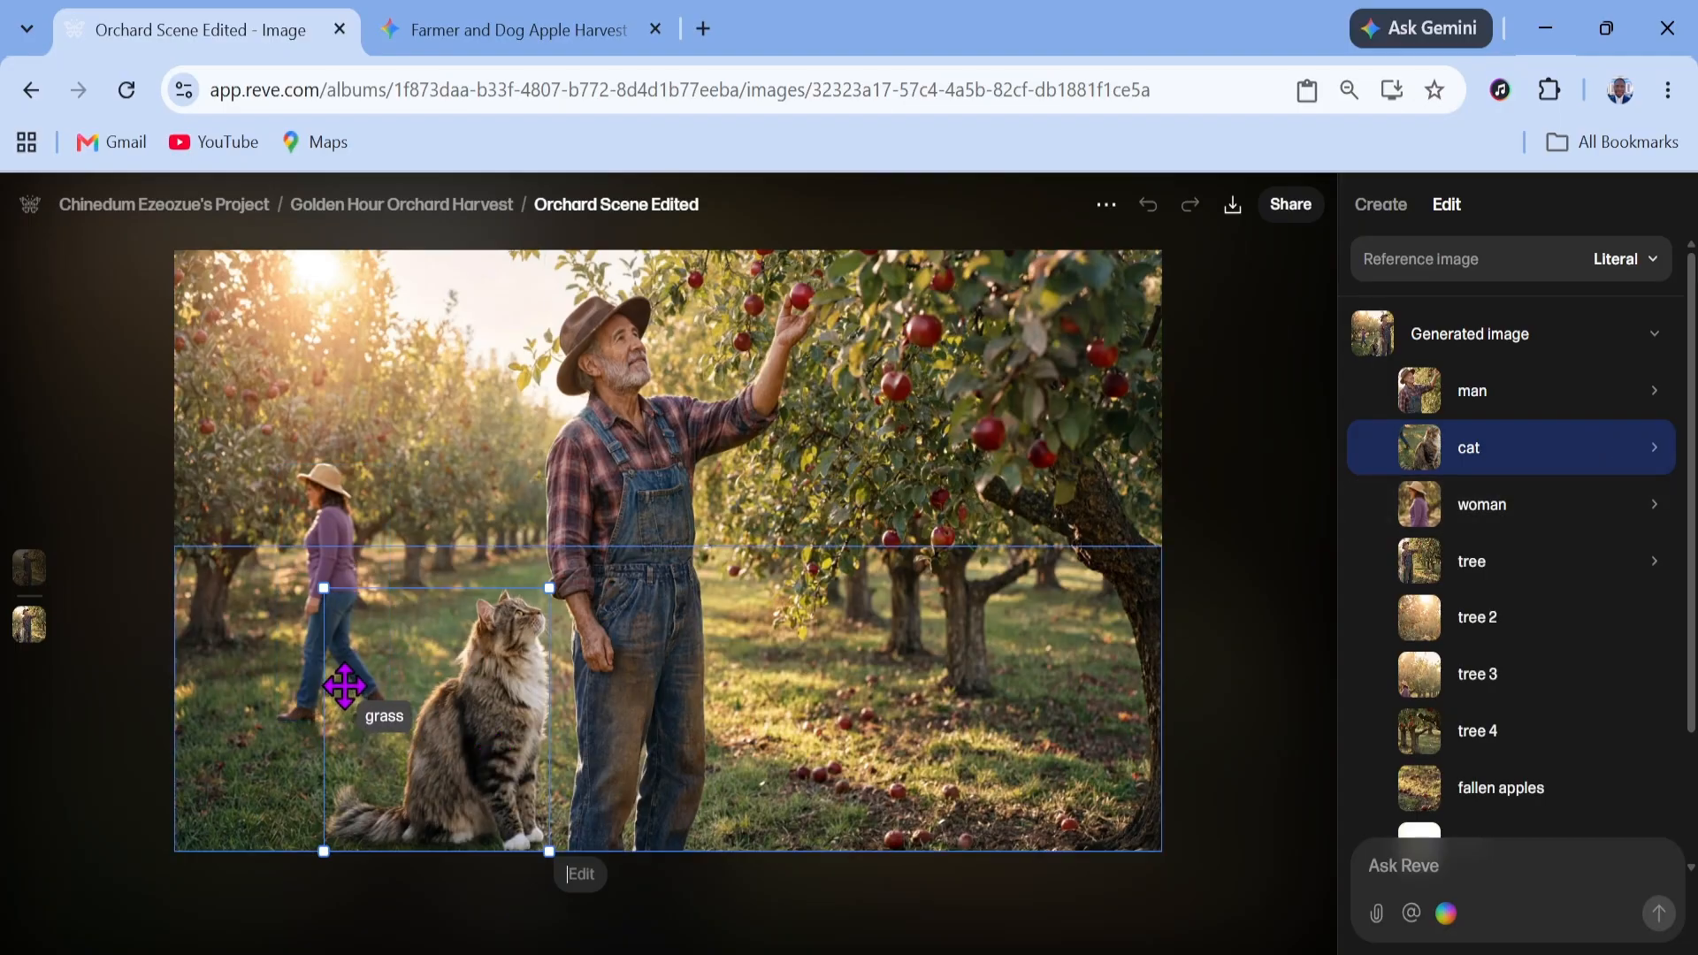
left_click(334, 586)
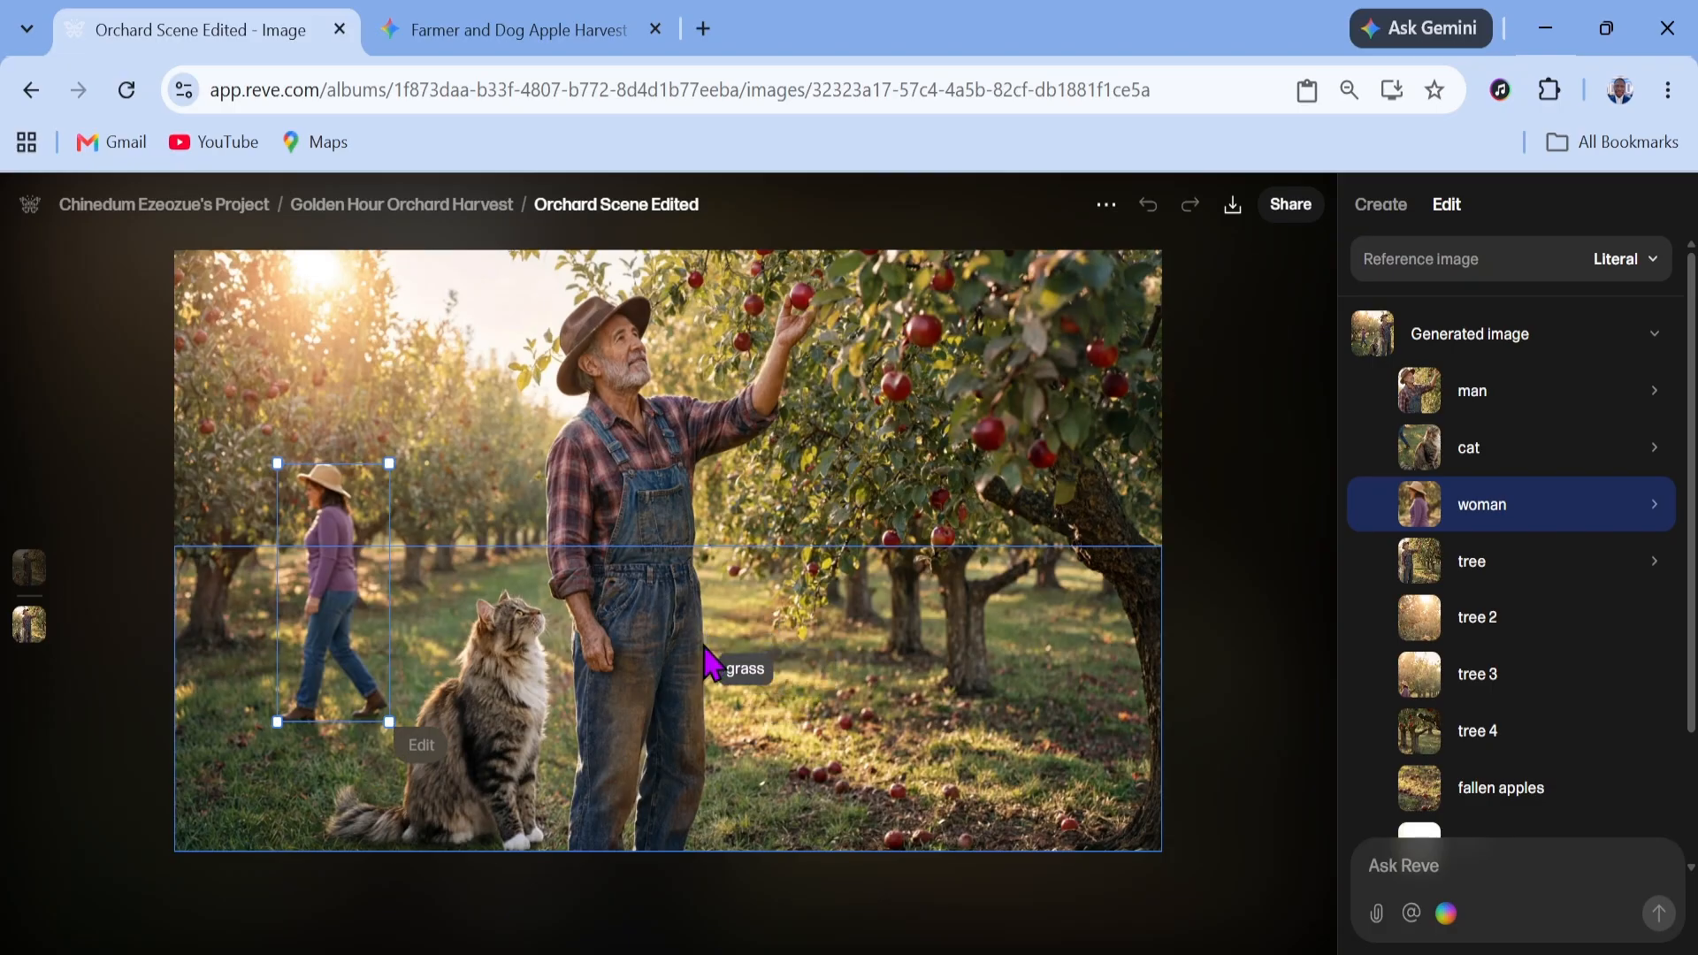
left_click(502, 364)
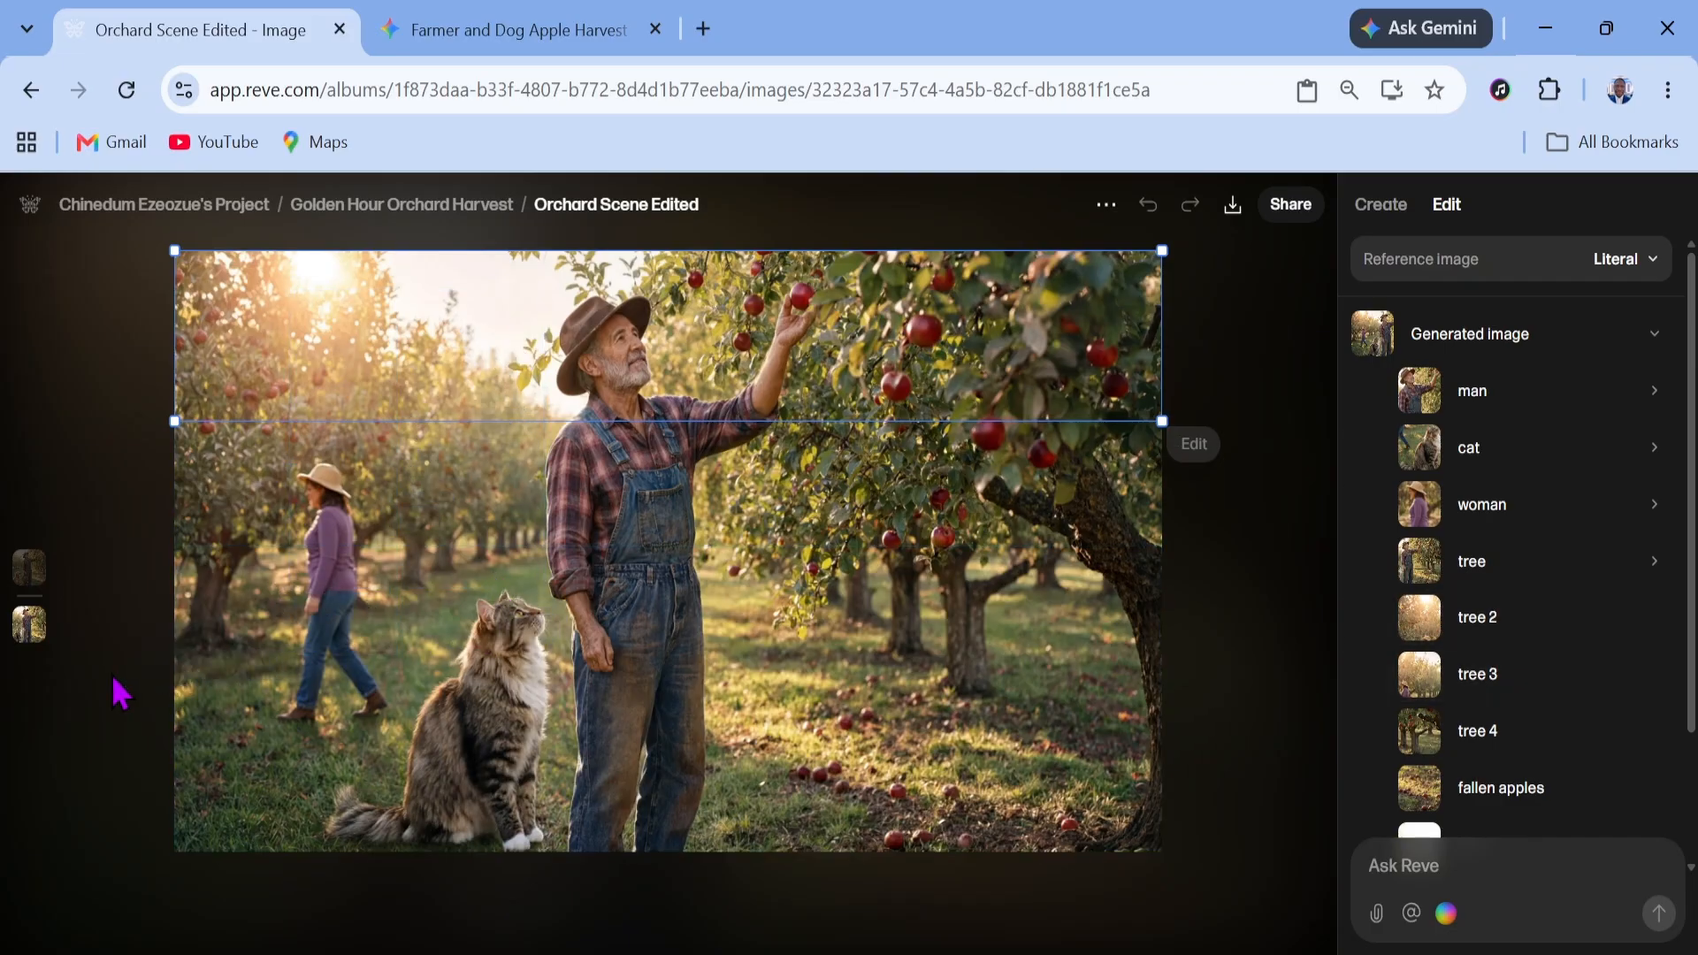
left_click(30, 575)
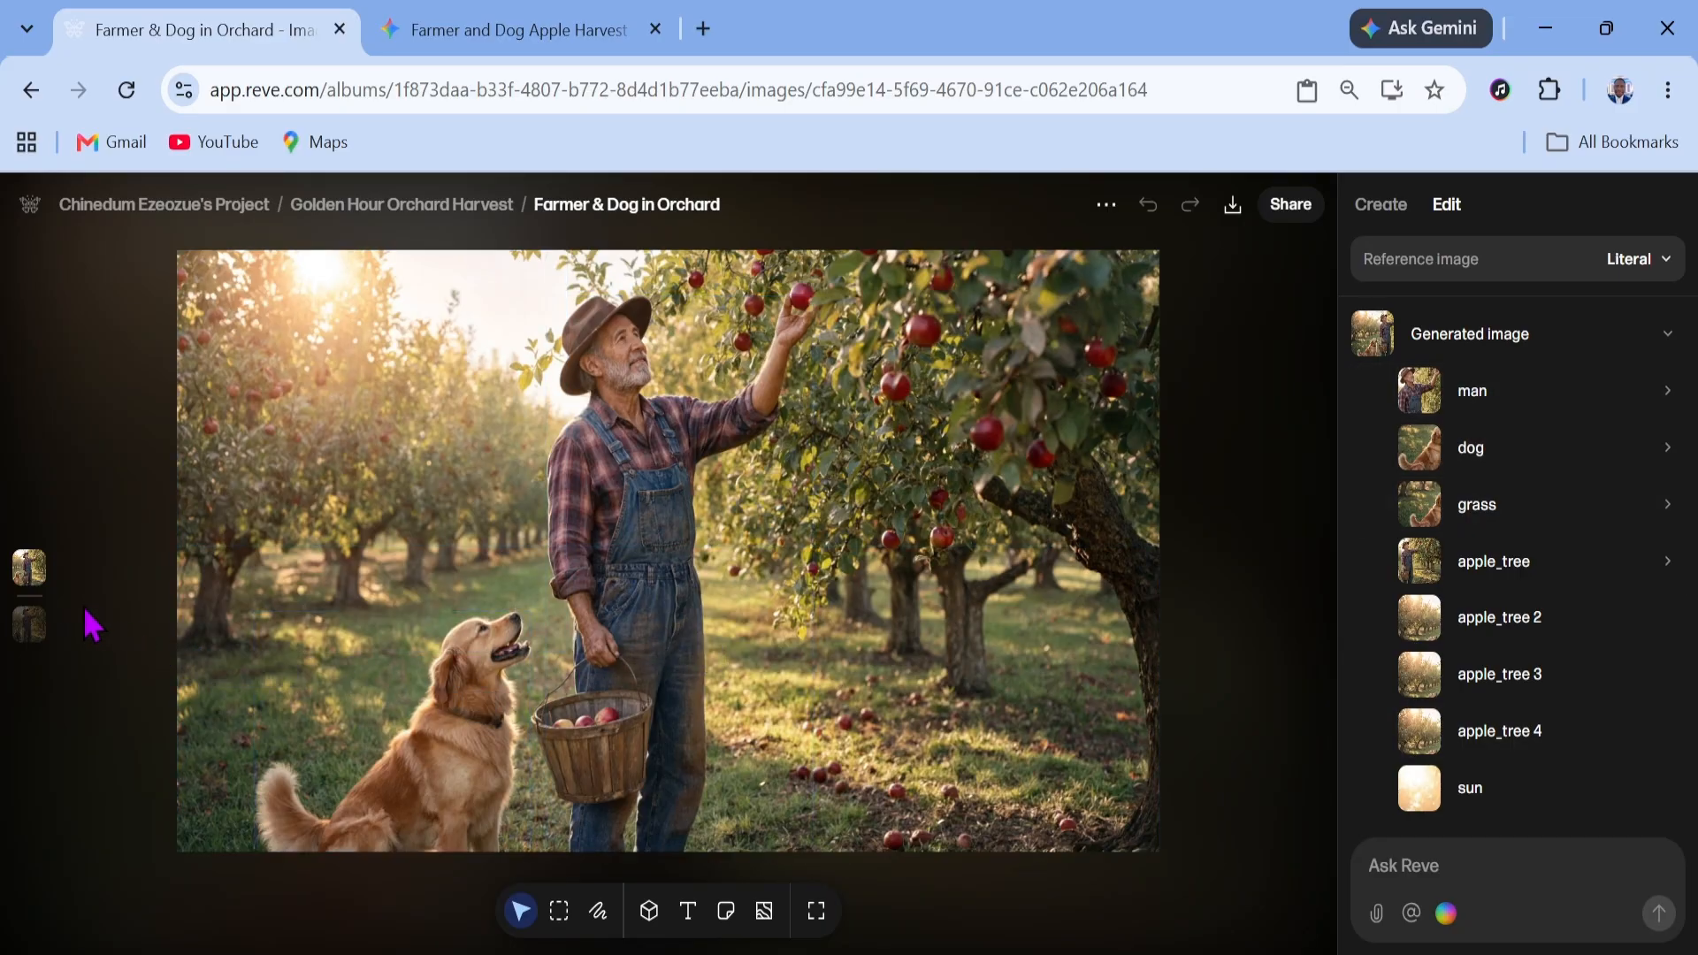
left_click(33, 630)
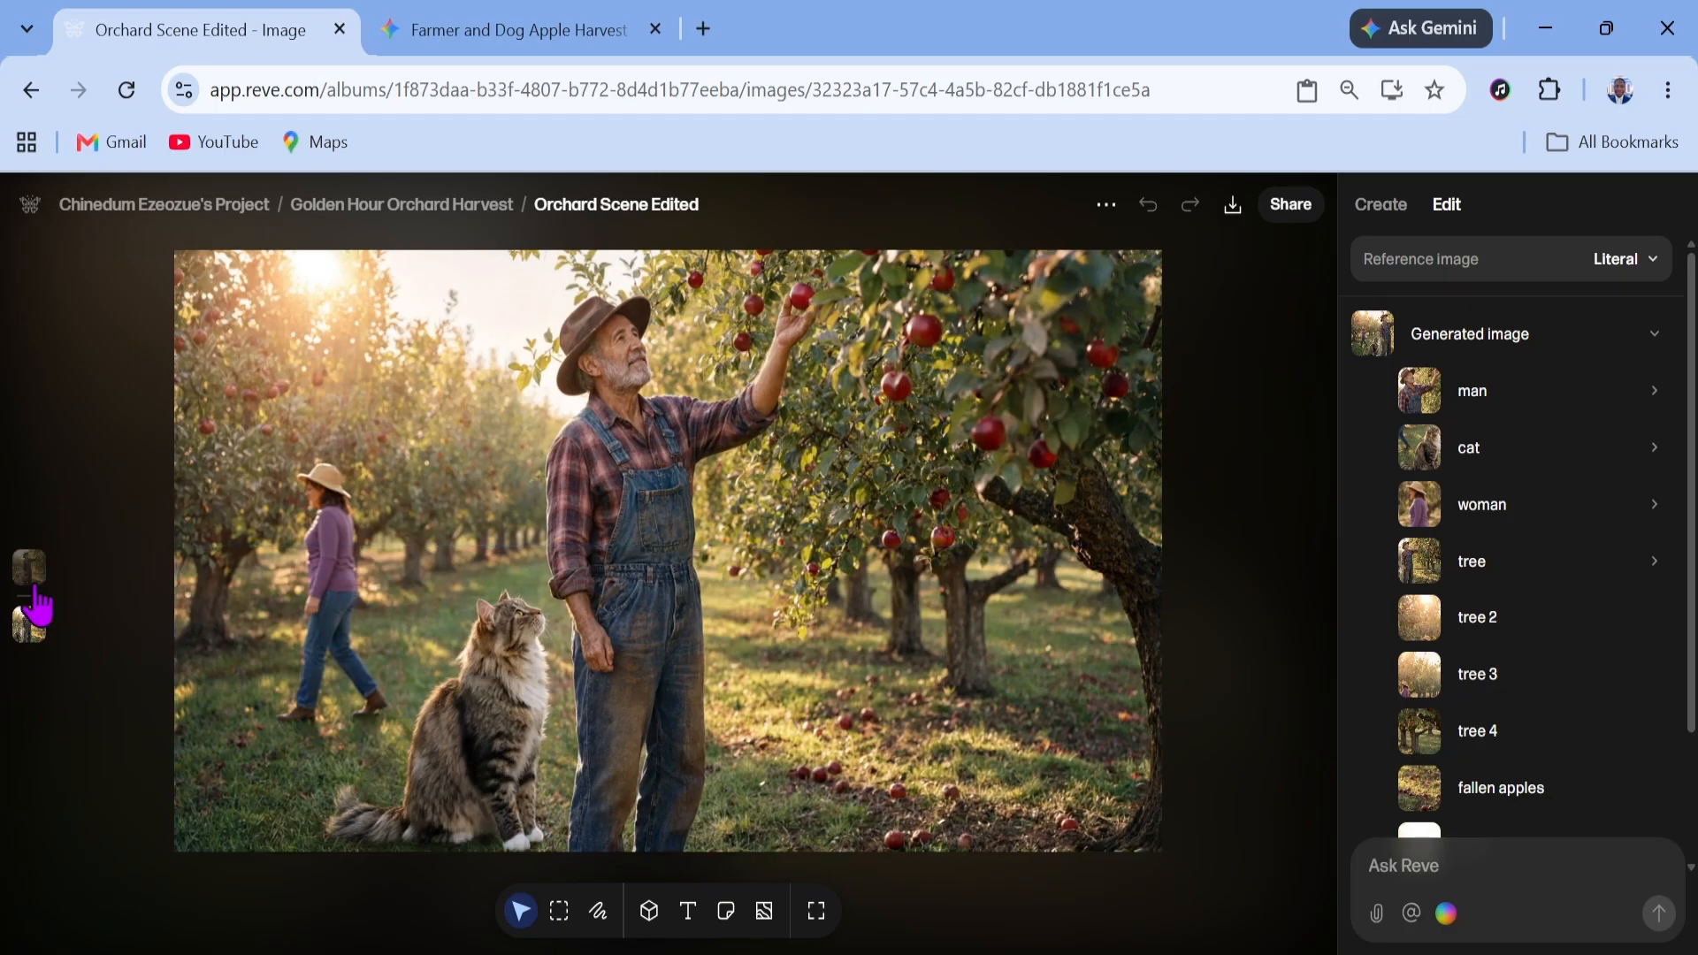
mouse_move(41, 568)
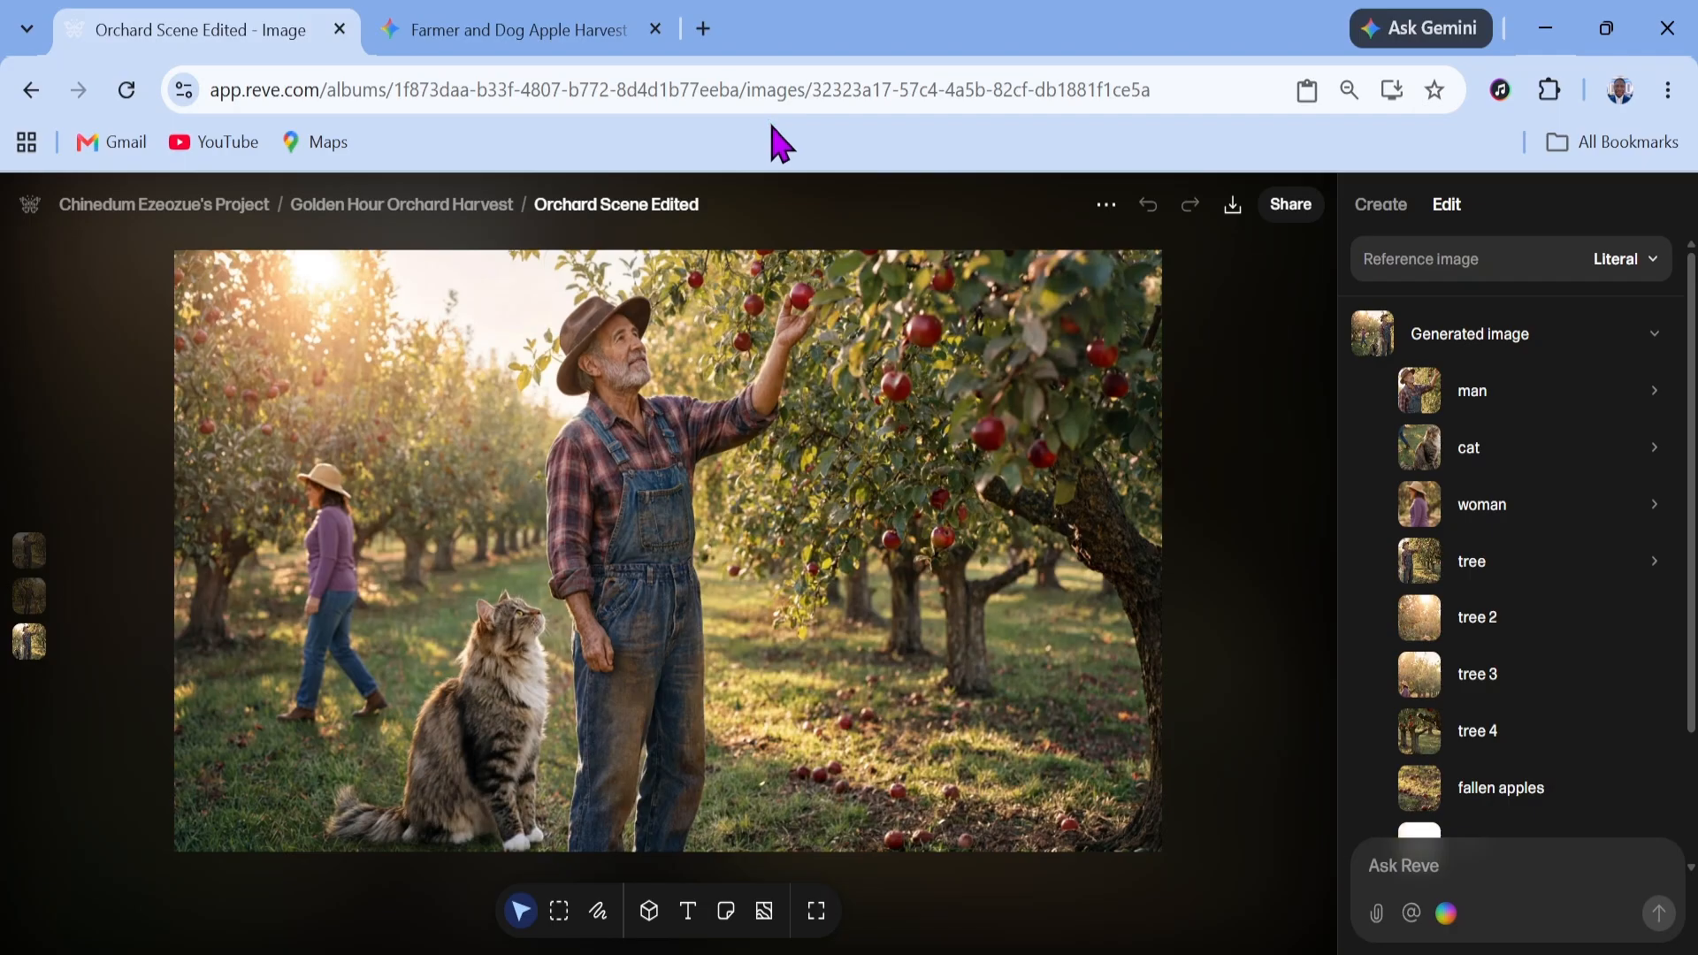
Return through the album to the project home and start a new album
left_click(504, 202)
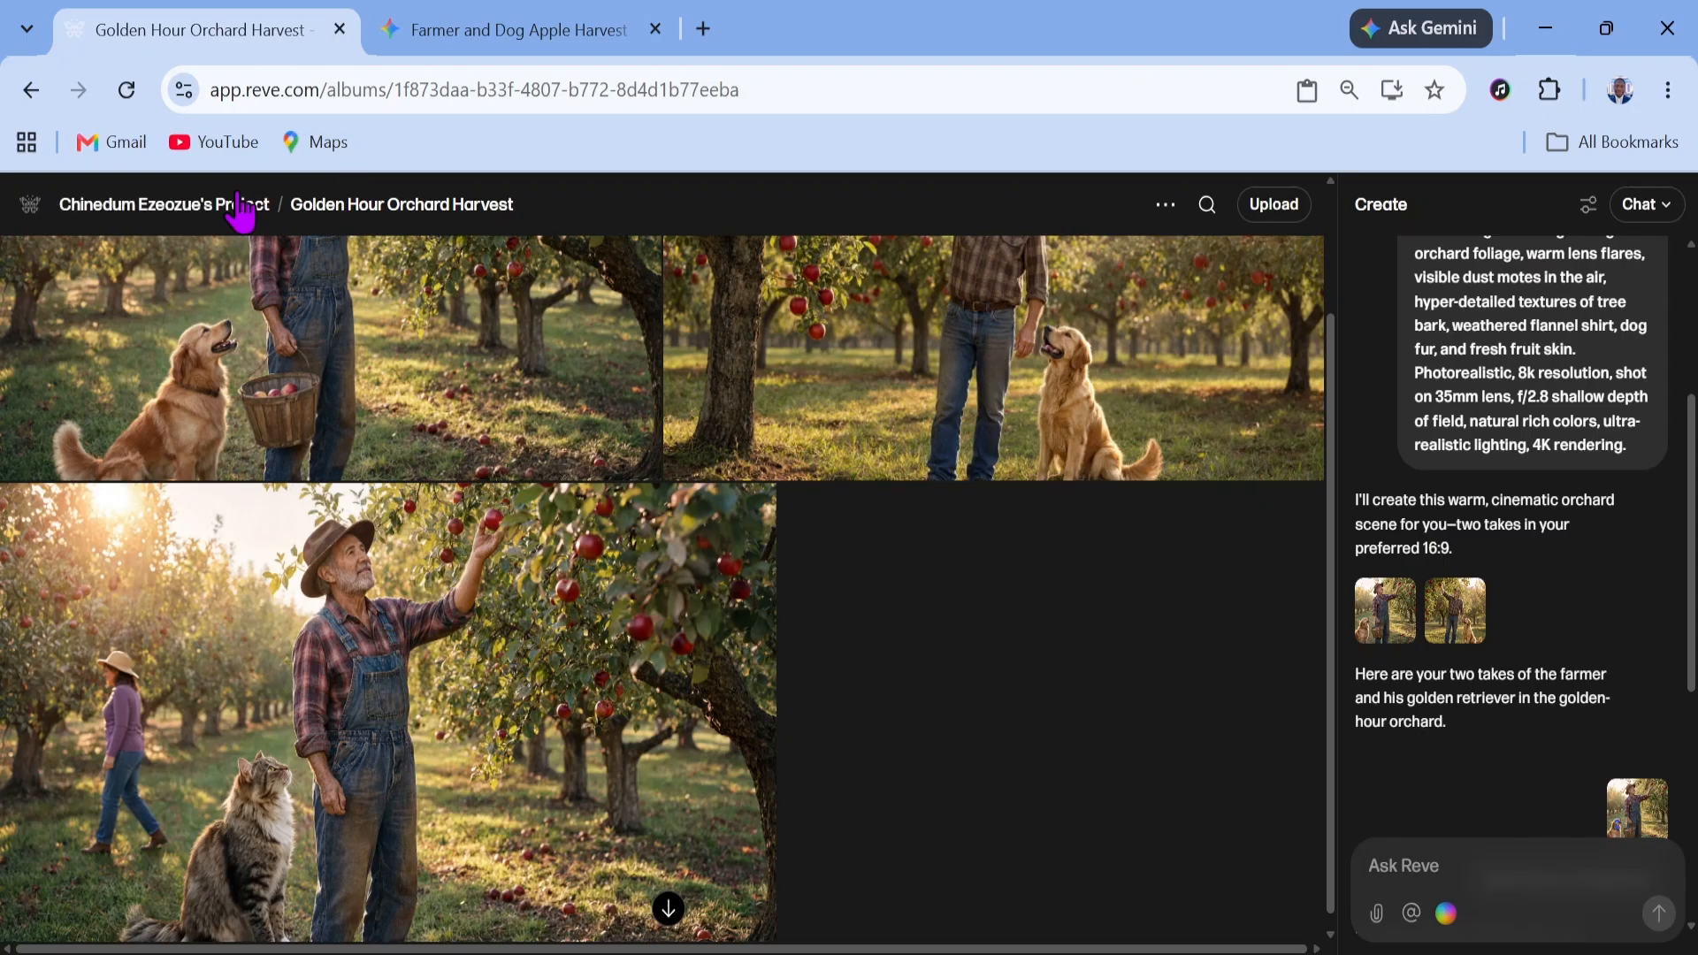
left_click(238, 204)
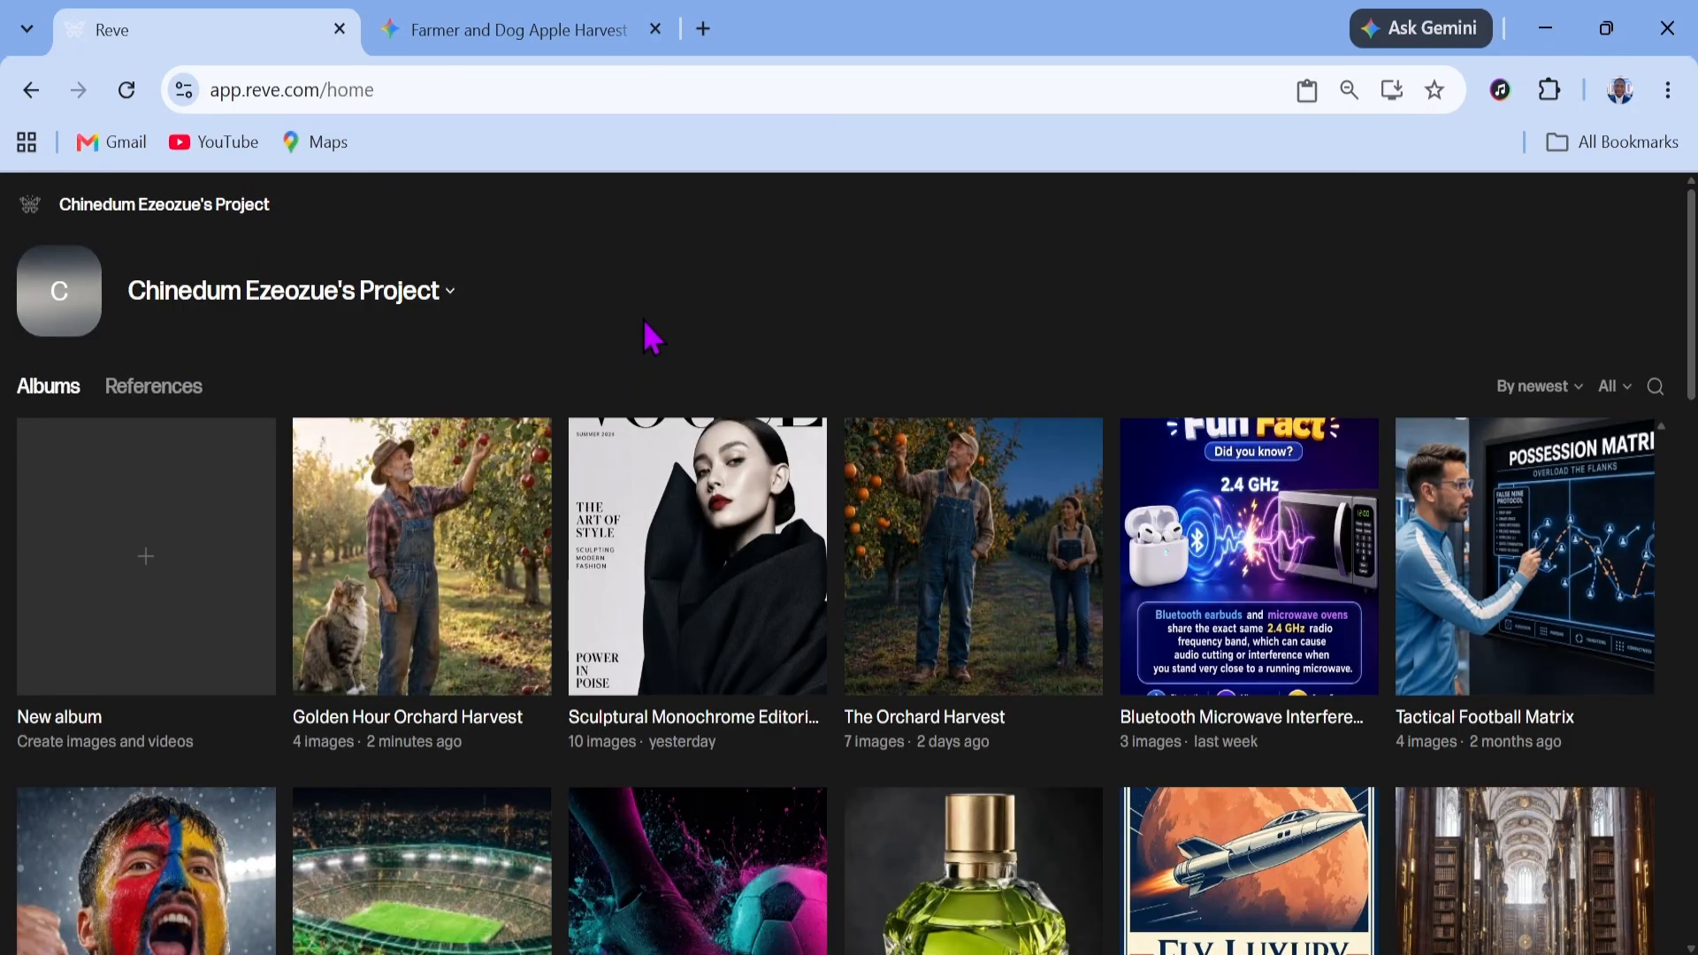
left_click(203, 579)
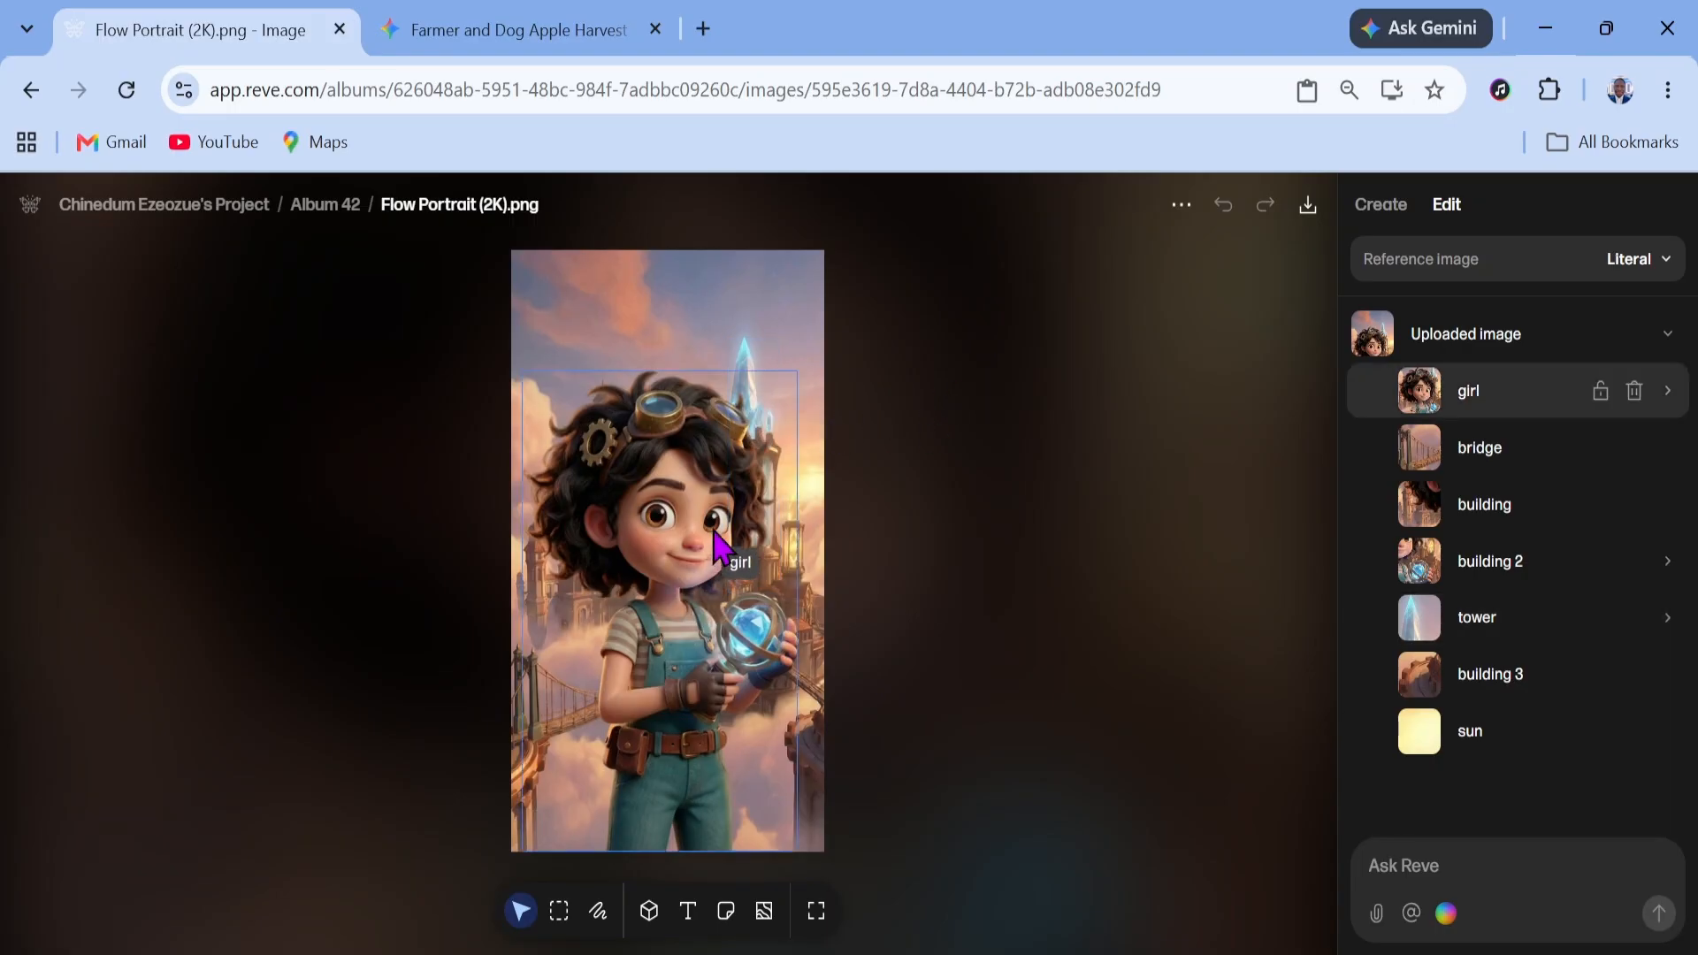
Inspect the uploaded portrait's detected objects, including the crystal within the tower and its prompt
left_click(731, 512)
left_click(1544, 619)
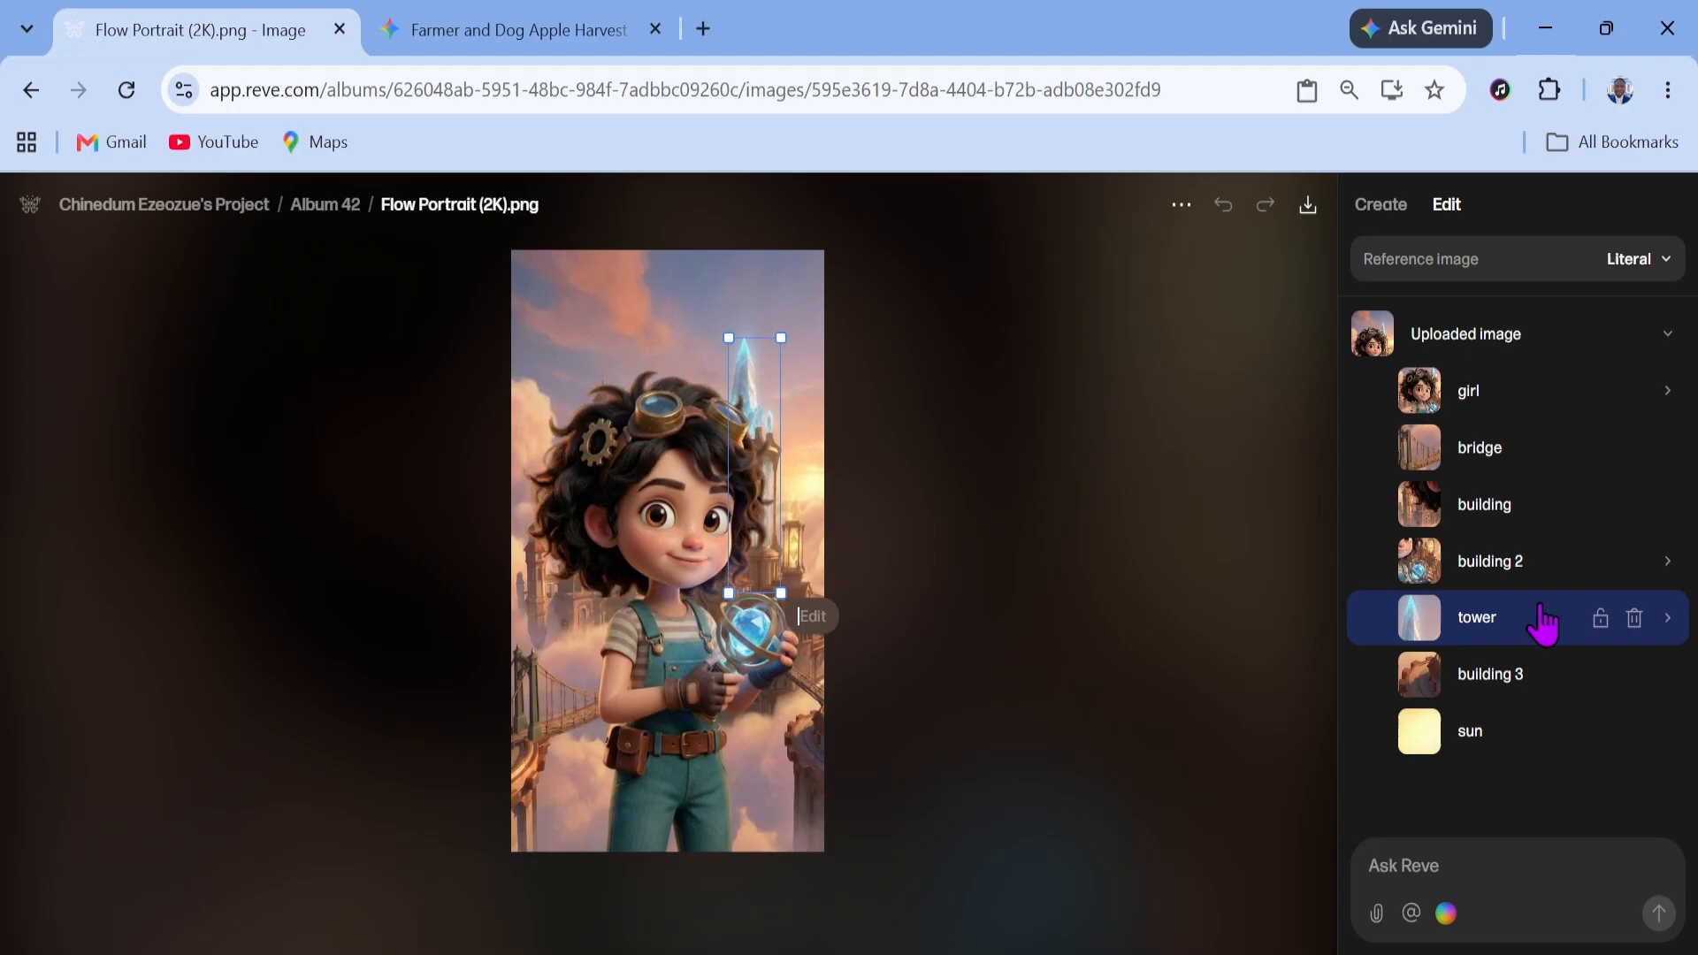
left_click(1668, 618)
left_click(1583, 677)
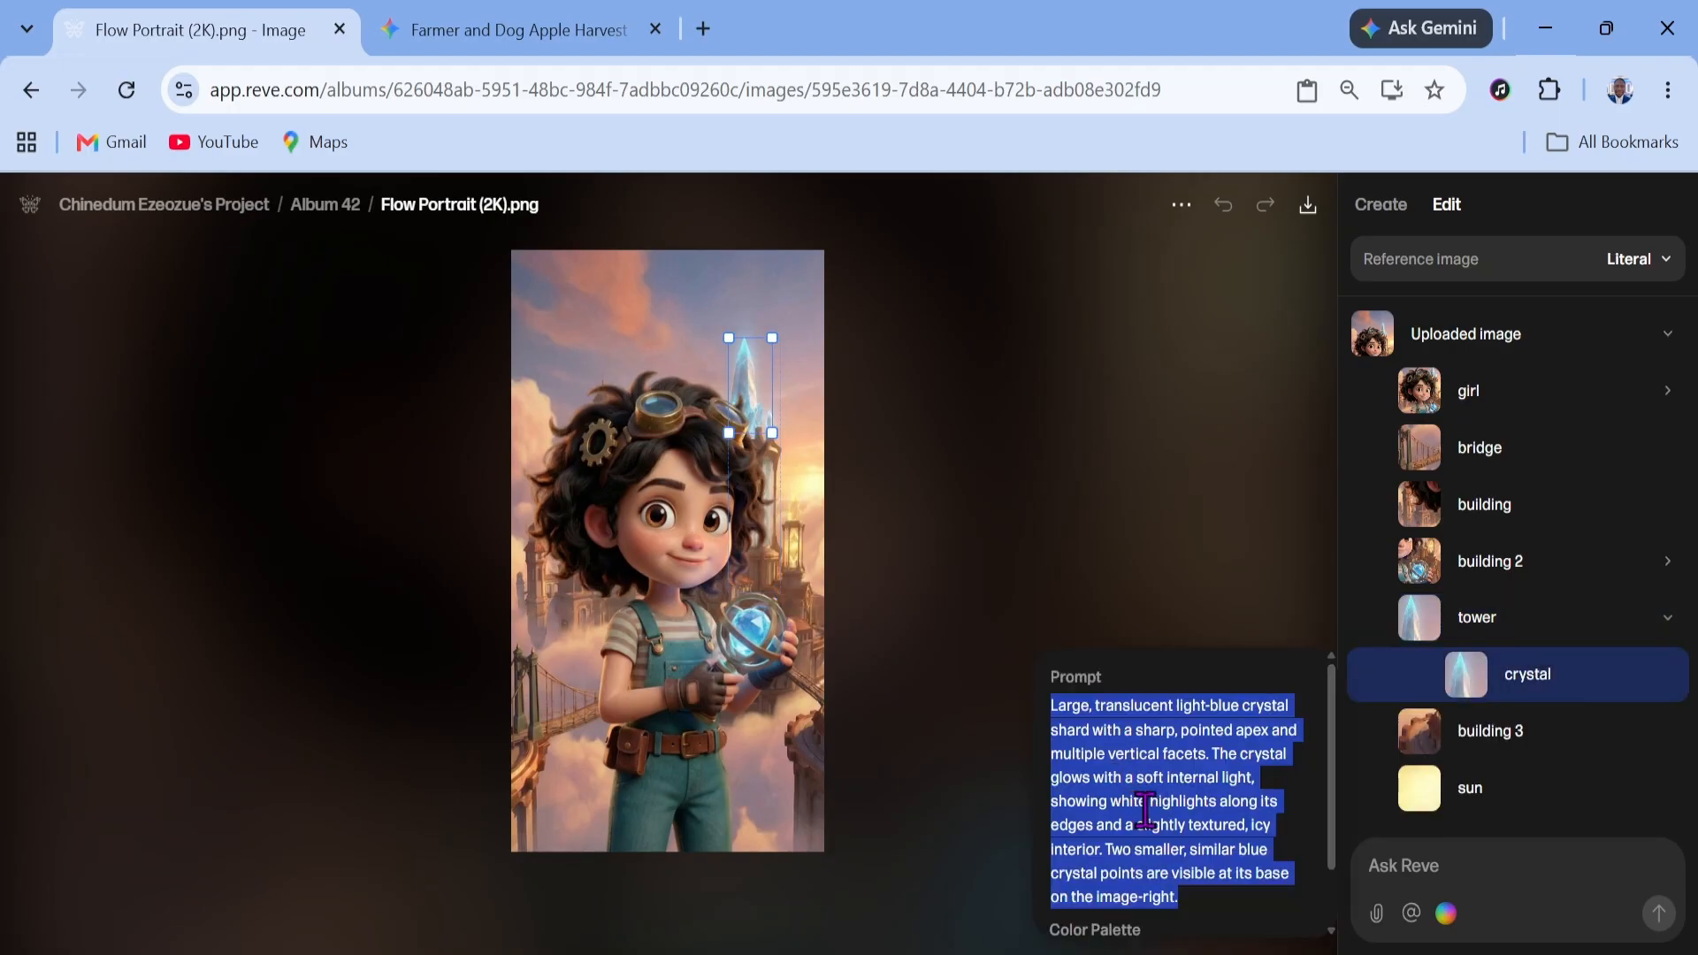
left_click(984, 493)
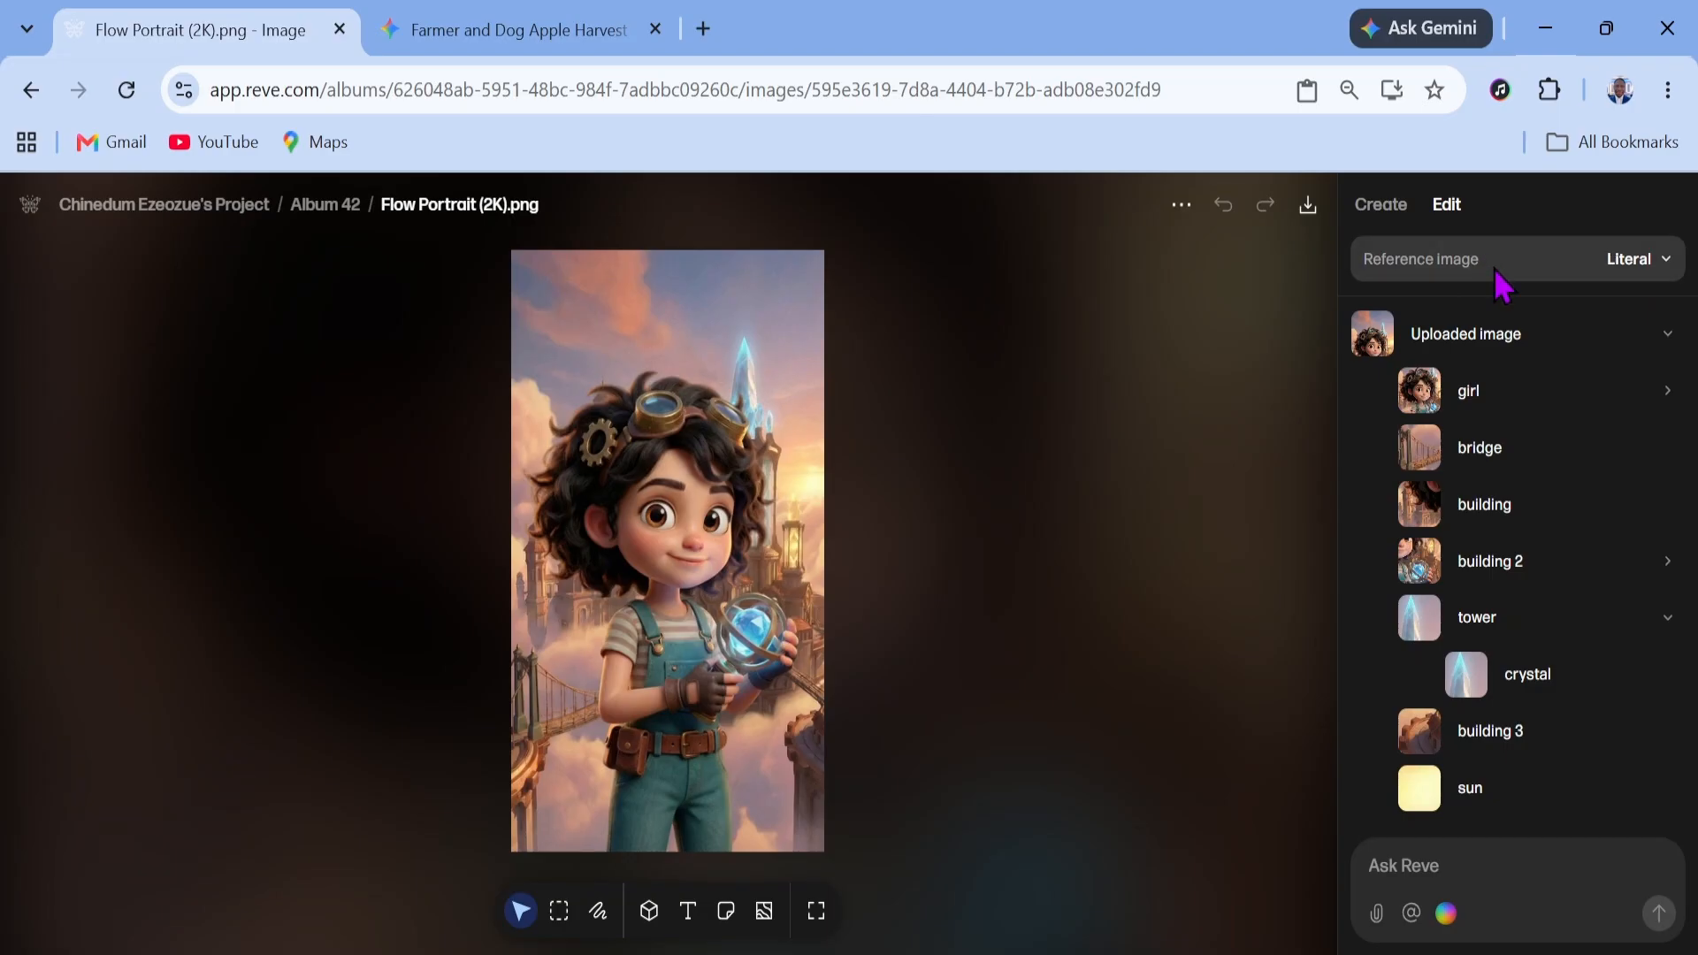
Set the reference image mode to As inspiration and reroll the image
left_click(1655, 270)
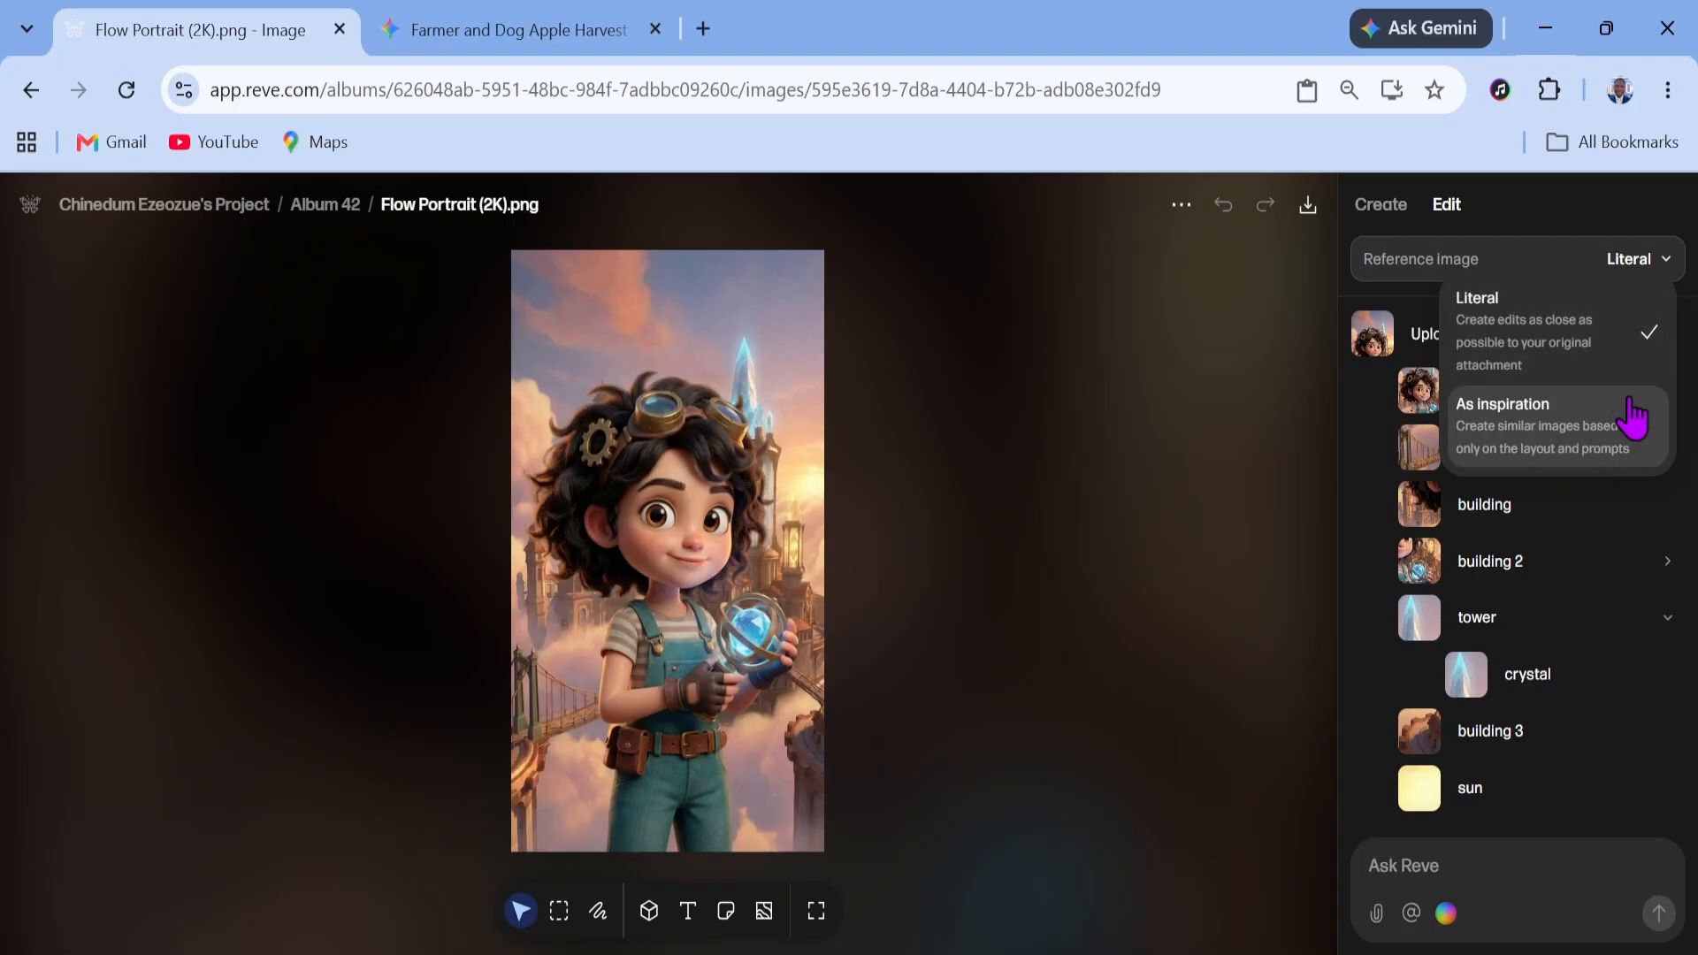
left_click(1543, 431)
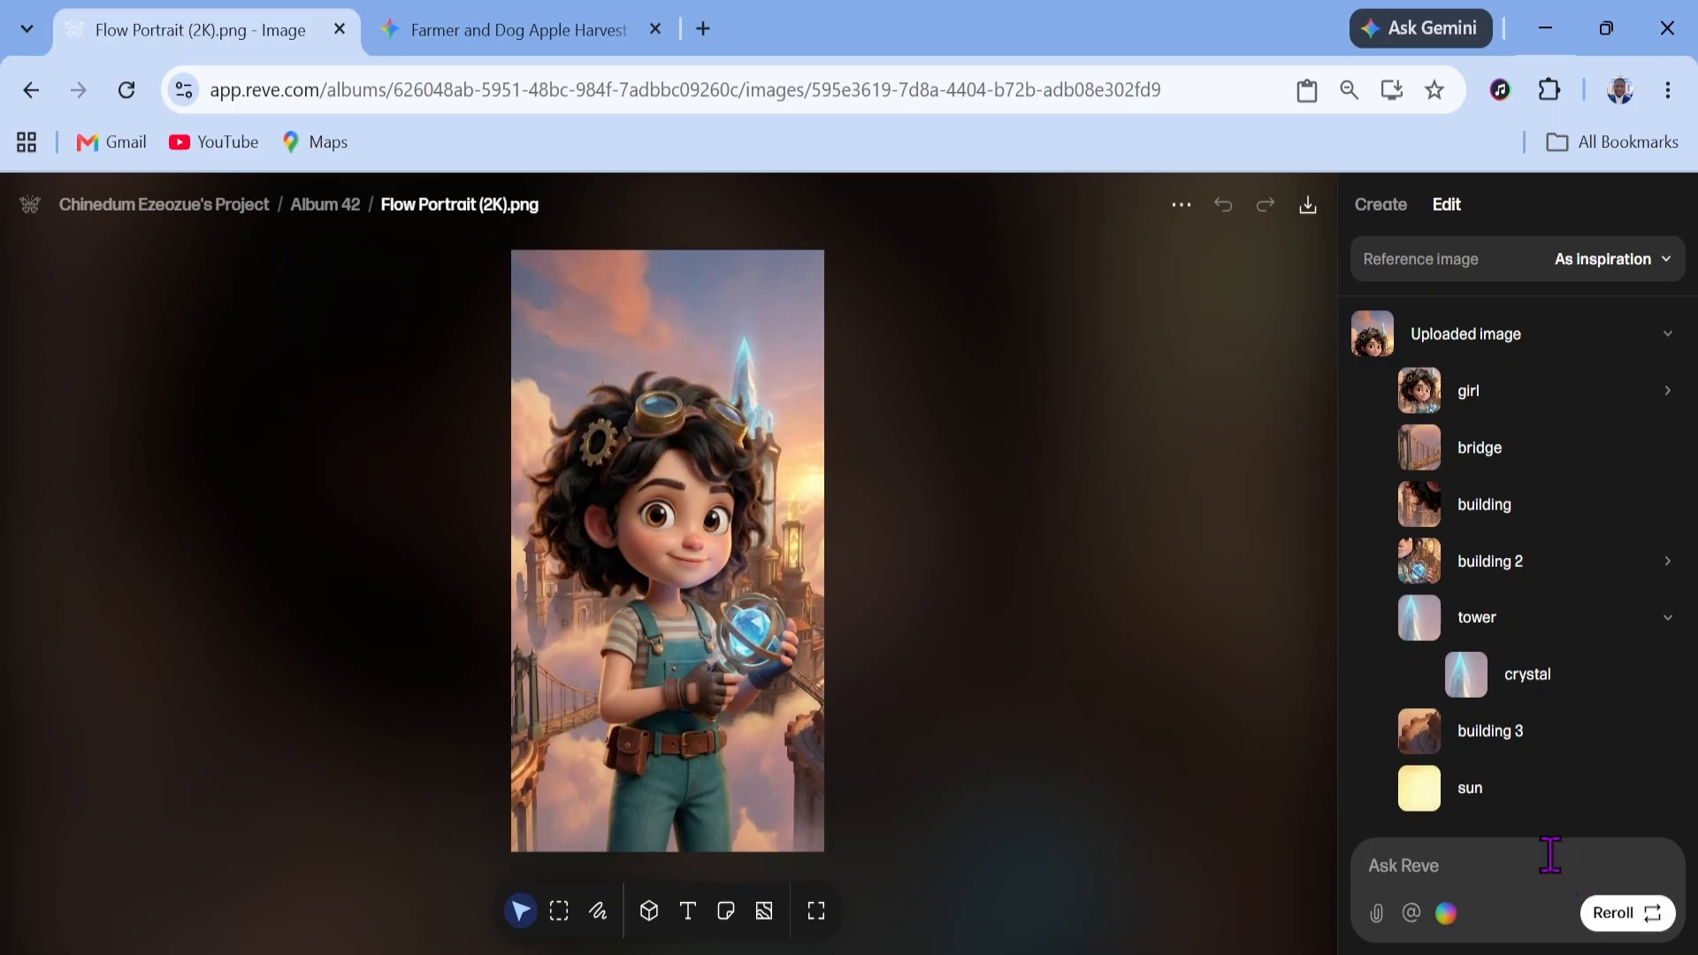
left_click(1620, 902)
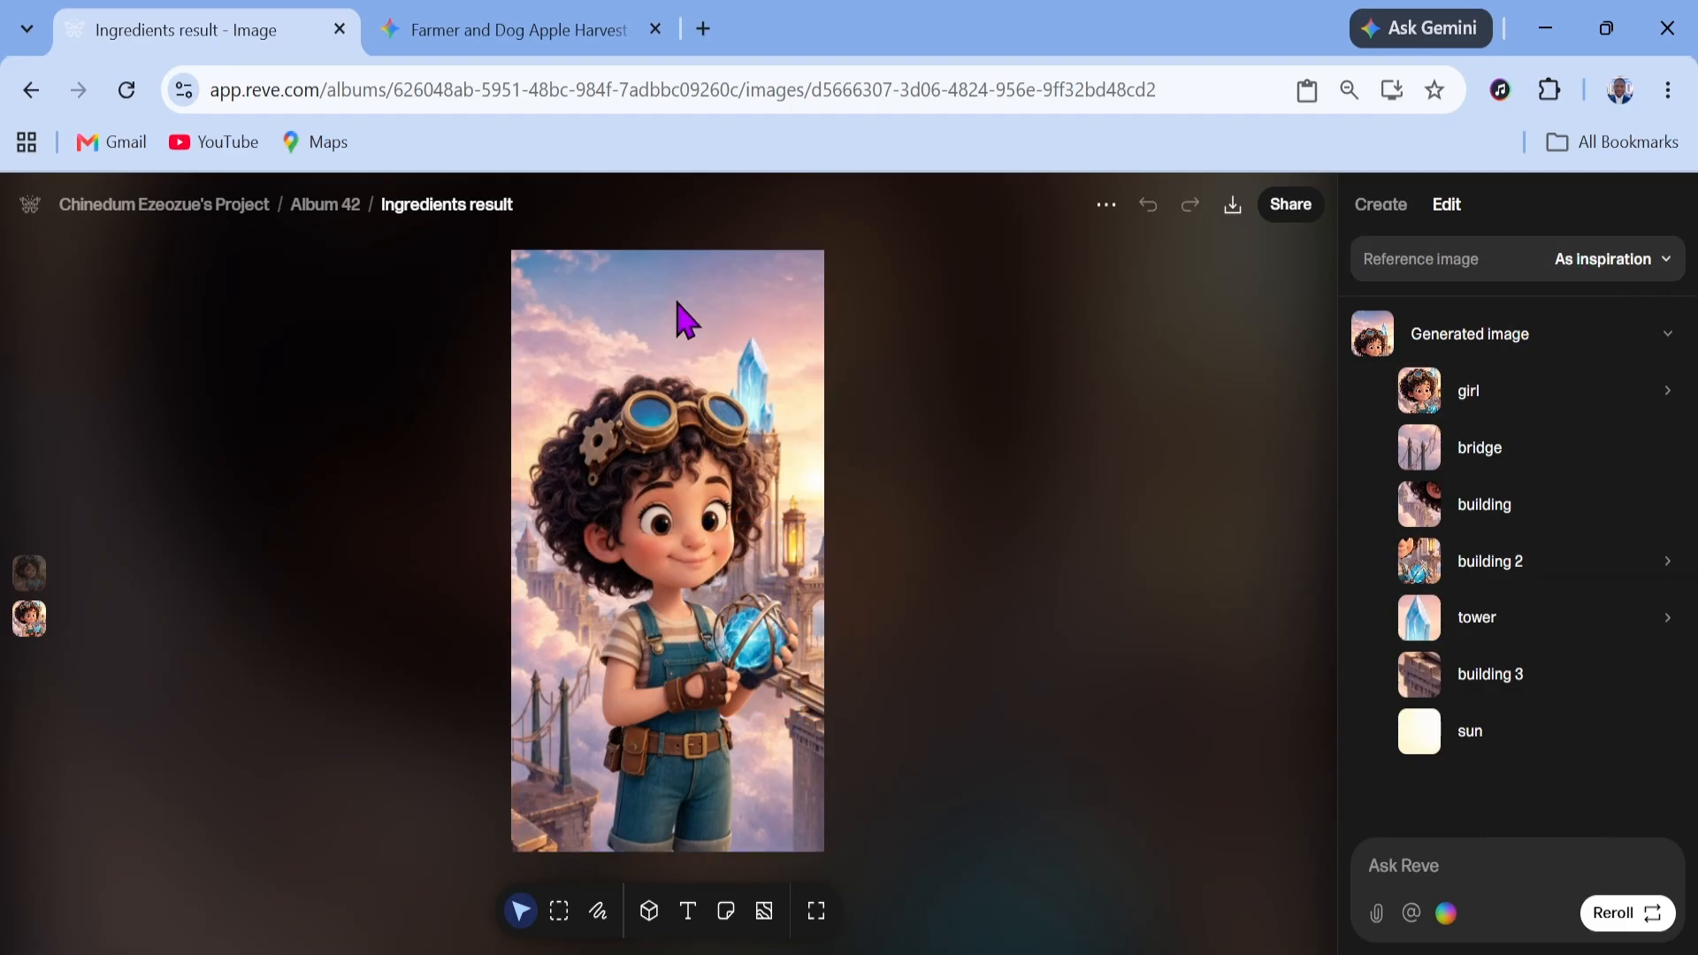
Compare the rerolled image with the original portrait
left_click(672, 524)
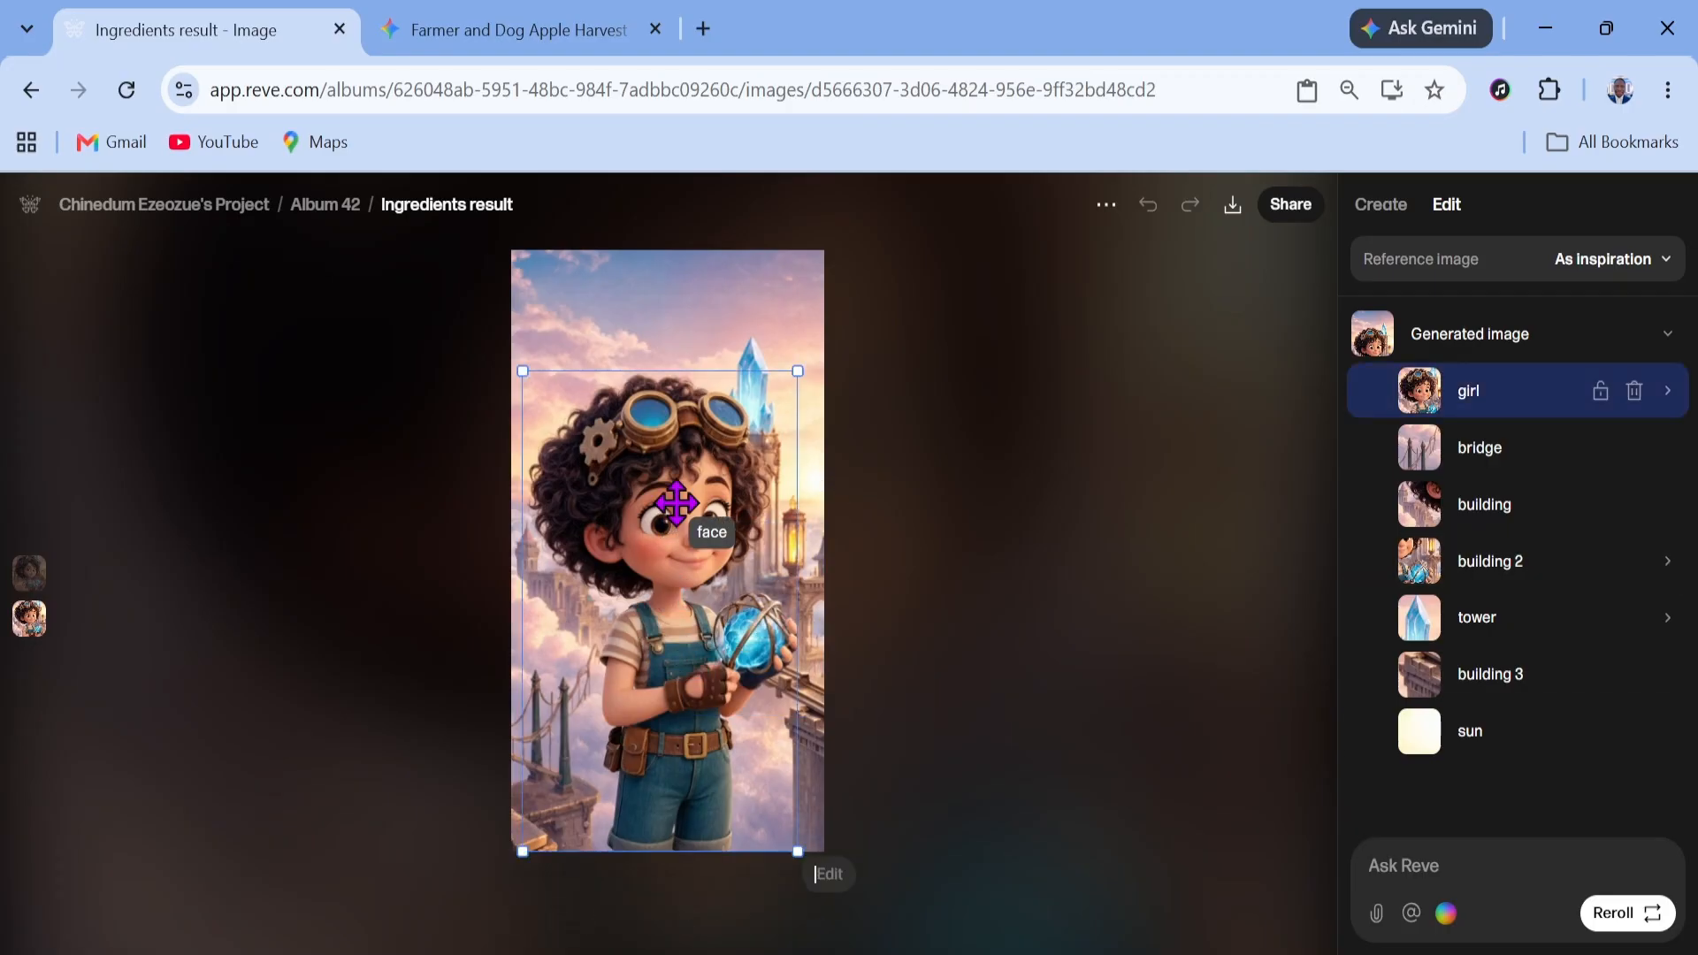
left_click(34, 584)
left_click(34, 620)
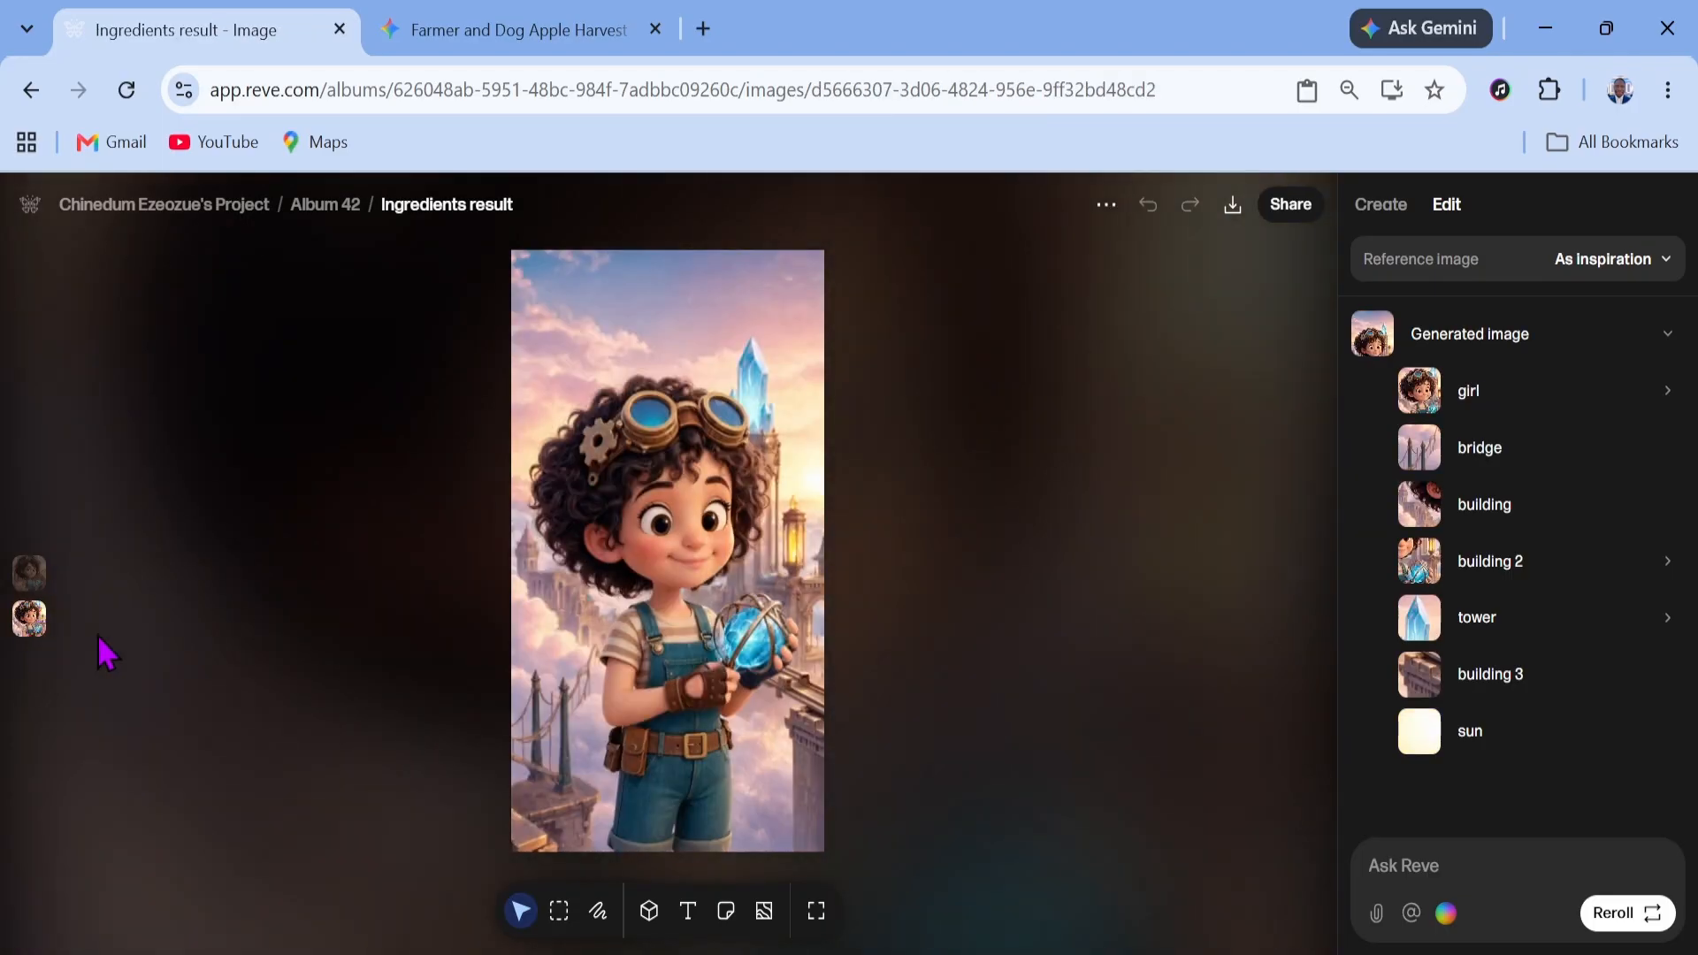
left_click(658, 524)
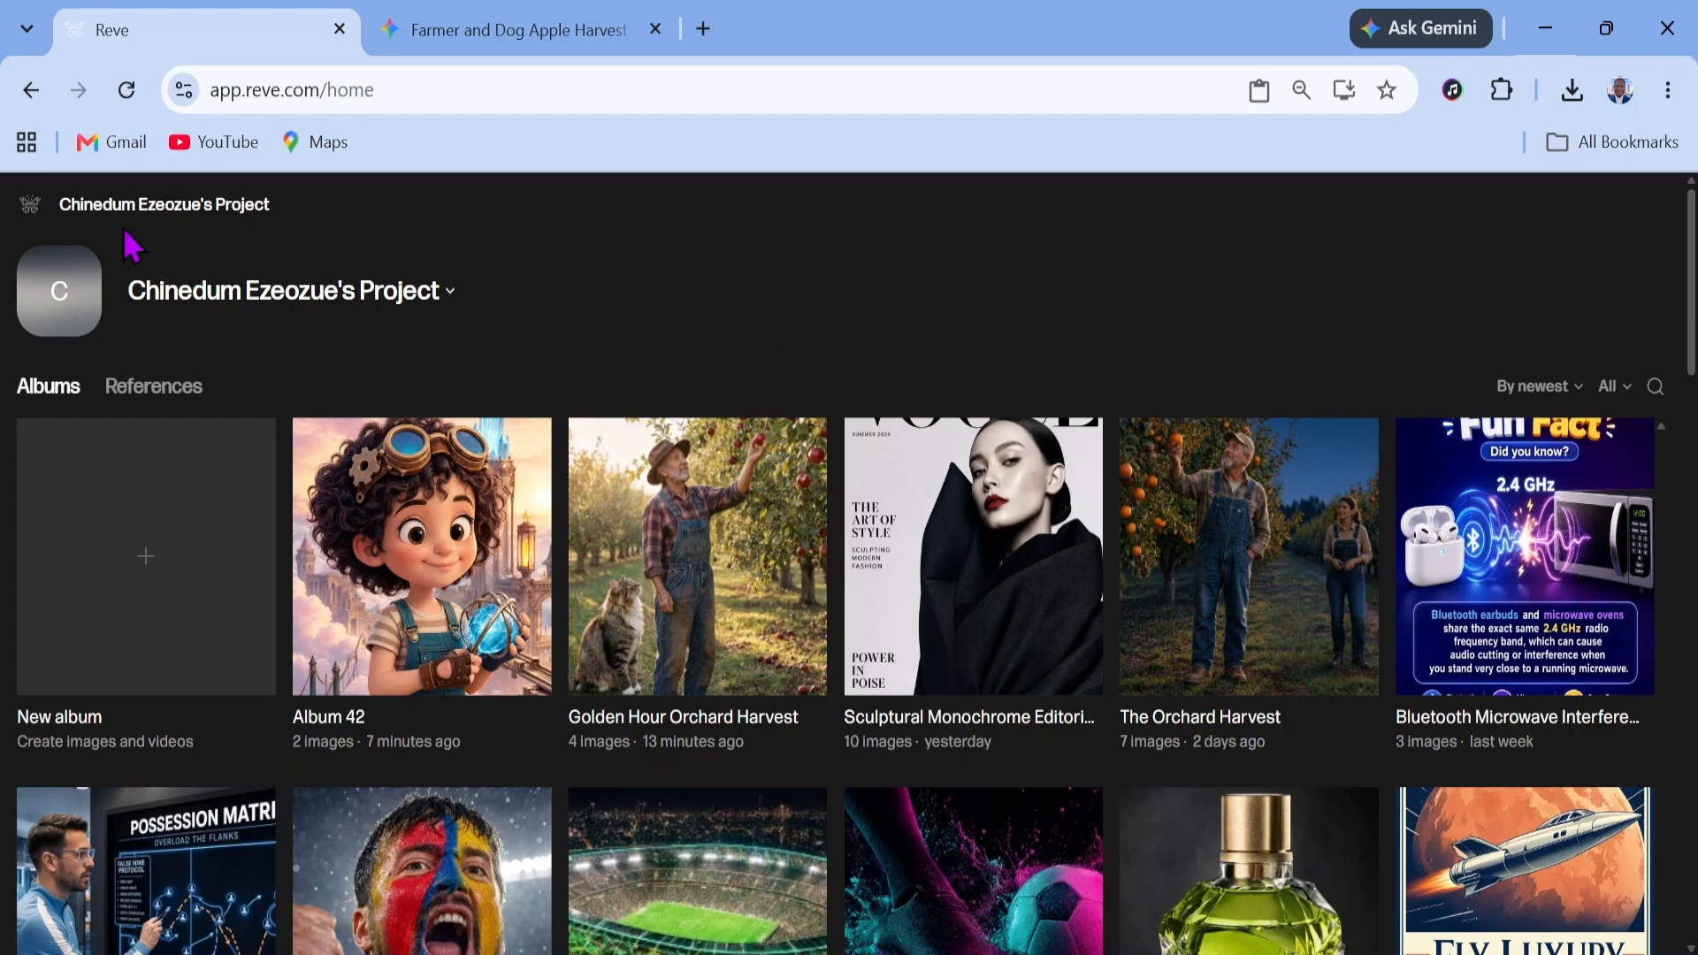
Open Explore and browse the template gallery
left_click(27, 215)
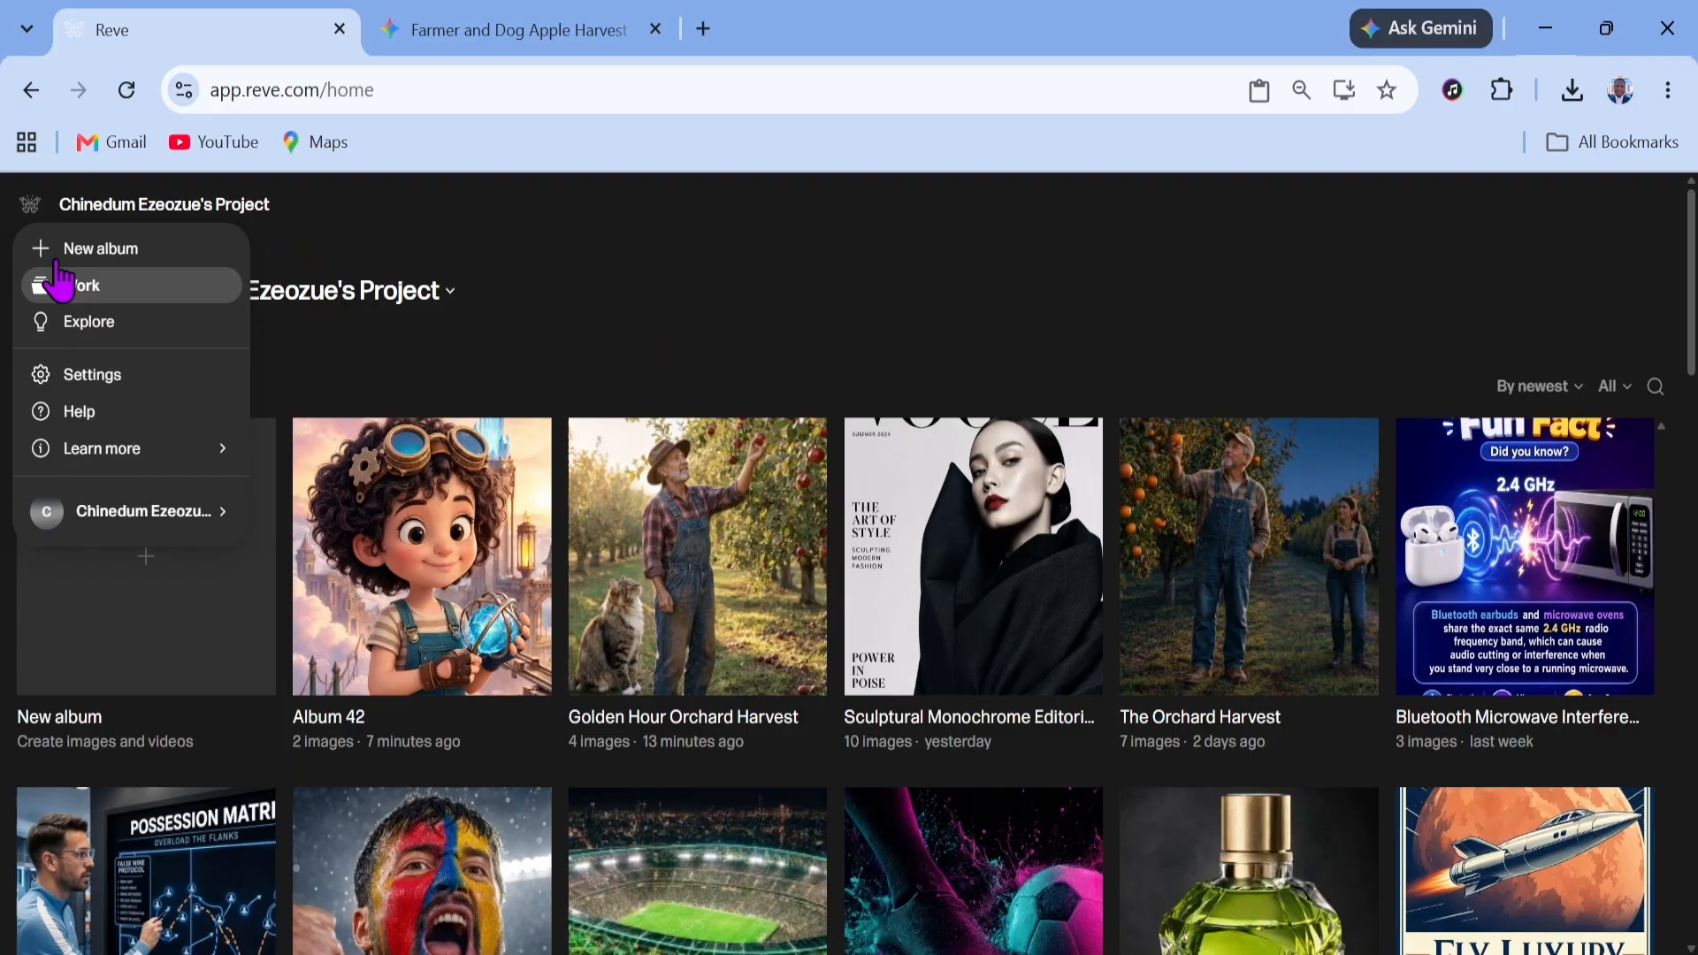
left_click(88, 322)
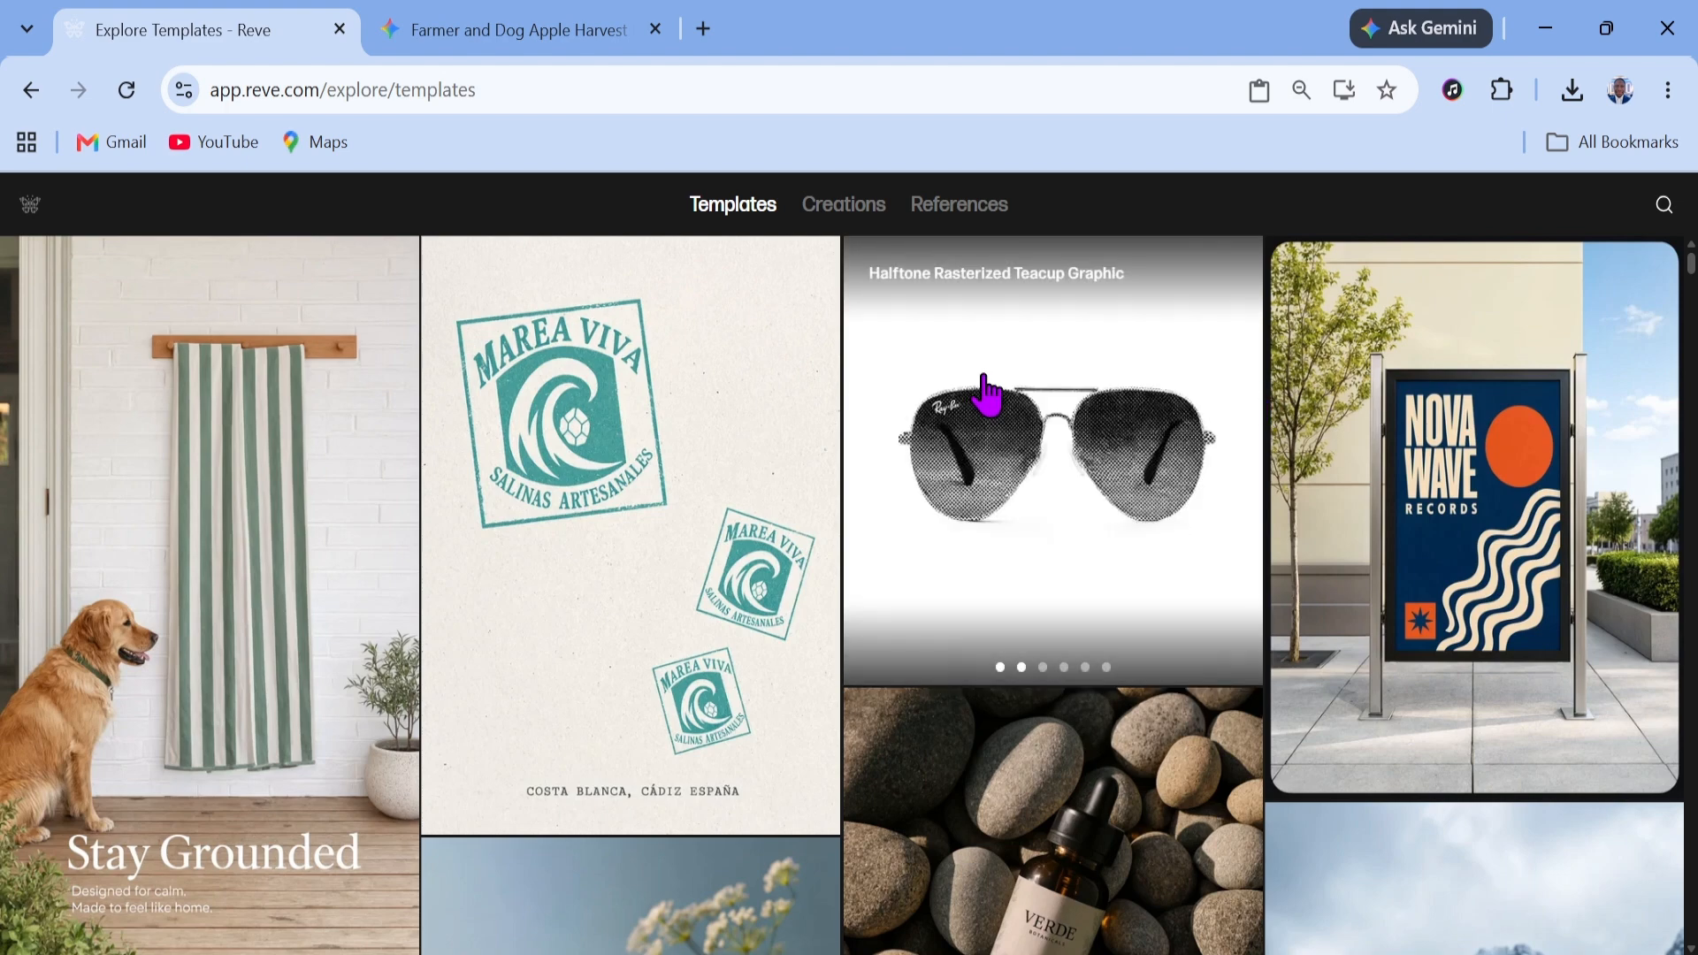
scroll(853, 420, "down", 3)
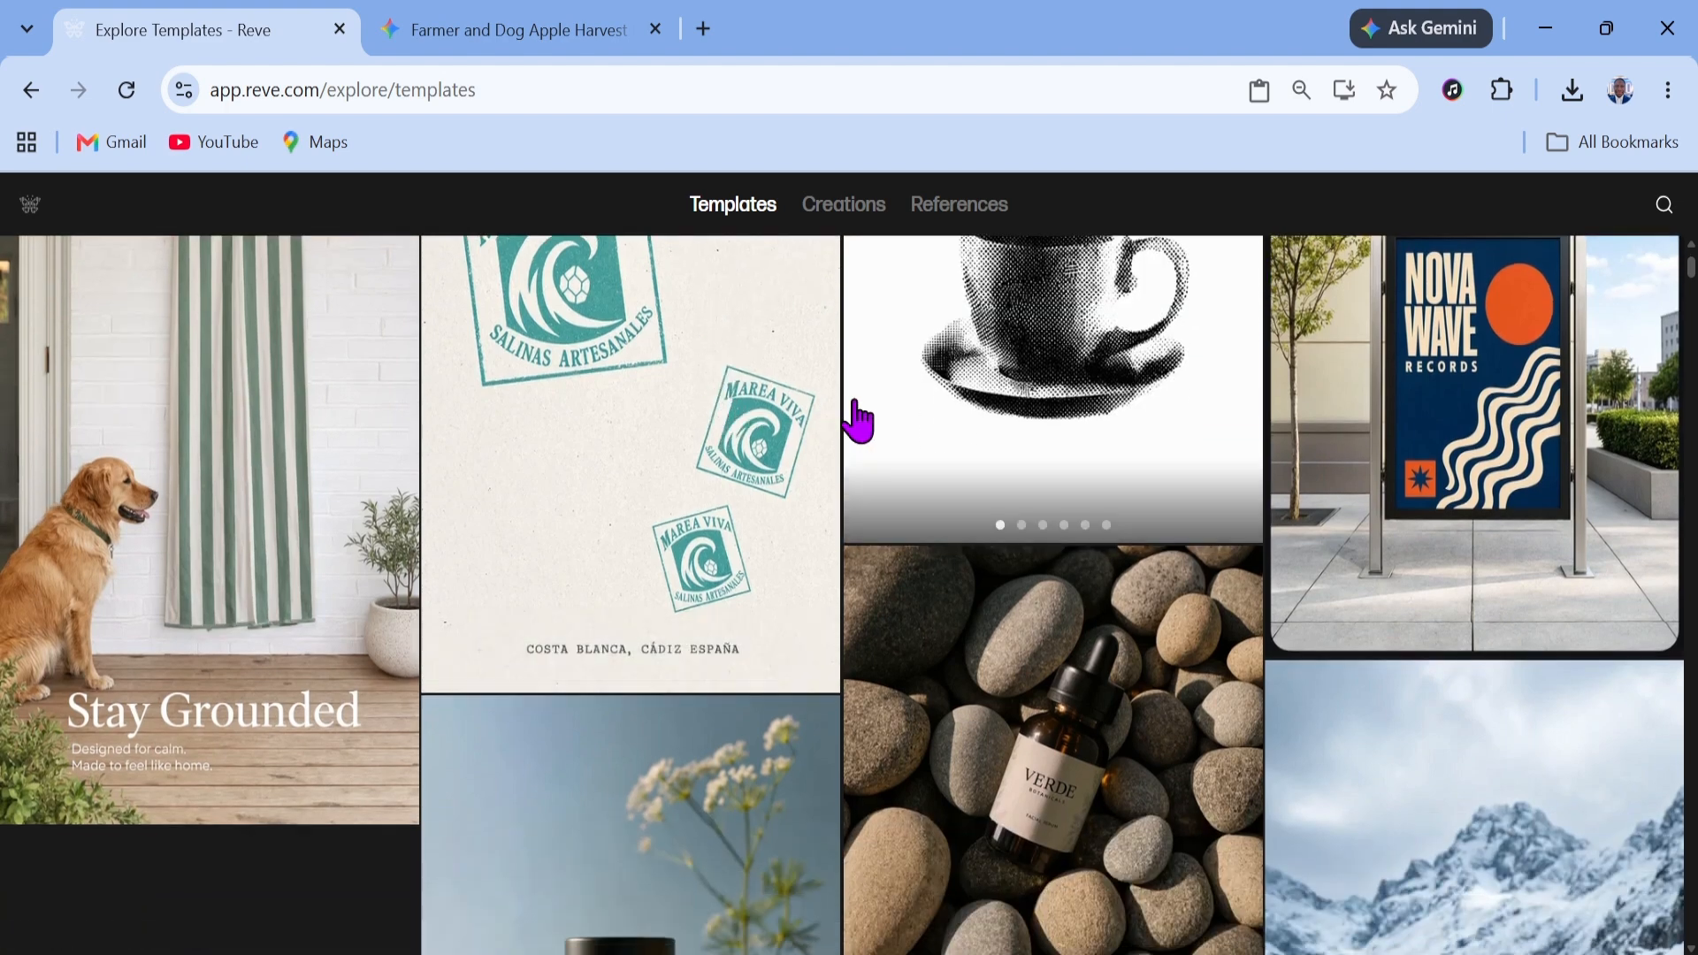
scroll(867, 424, "down", 3)
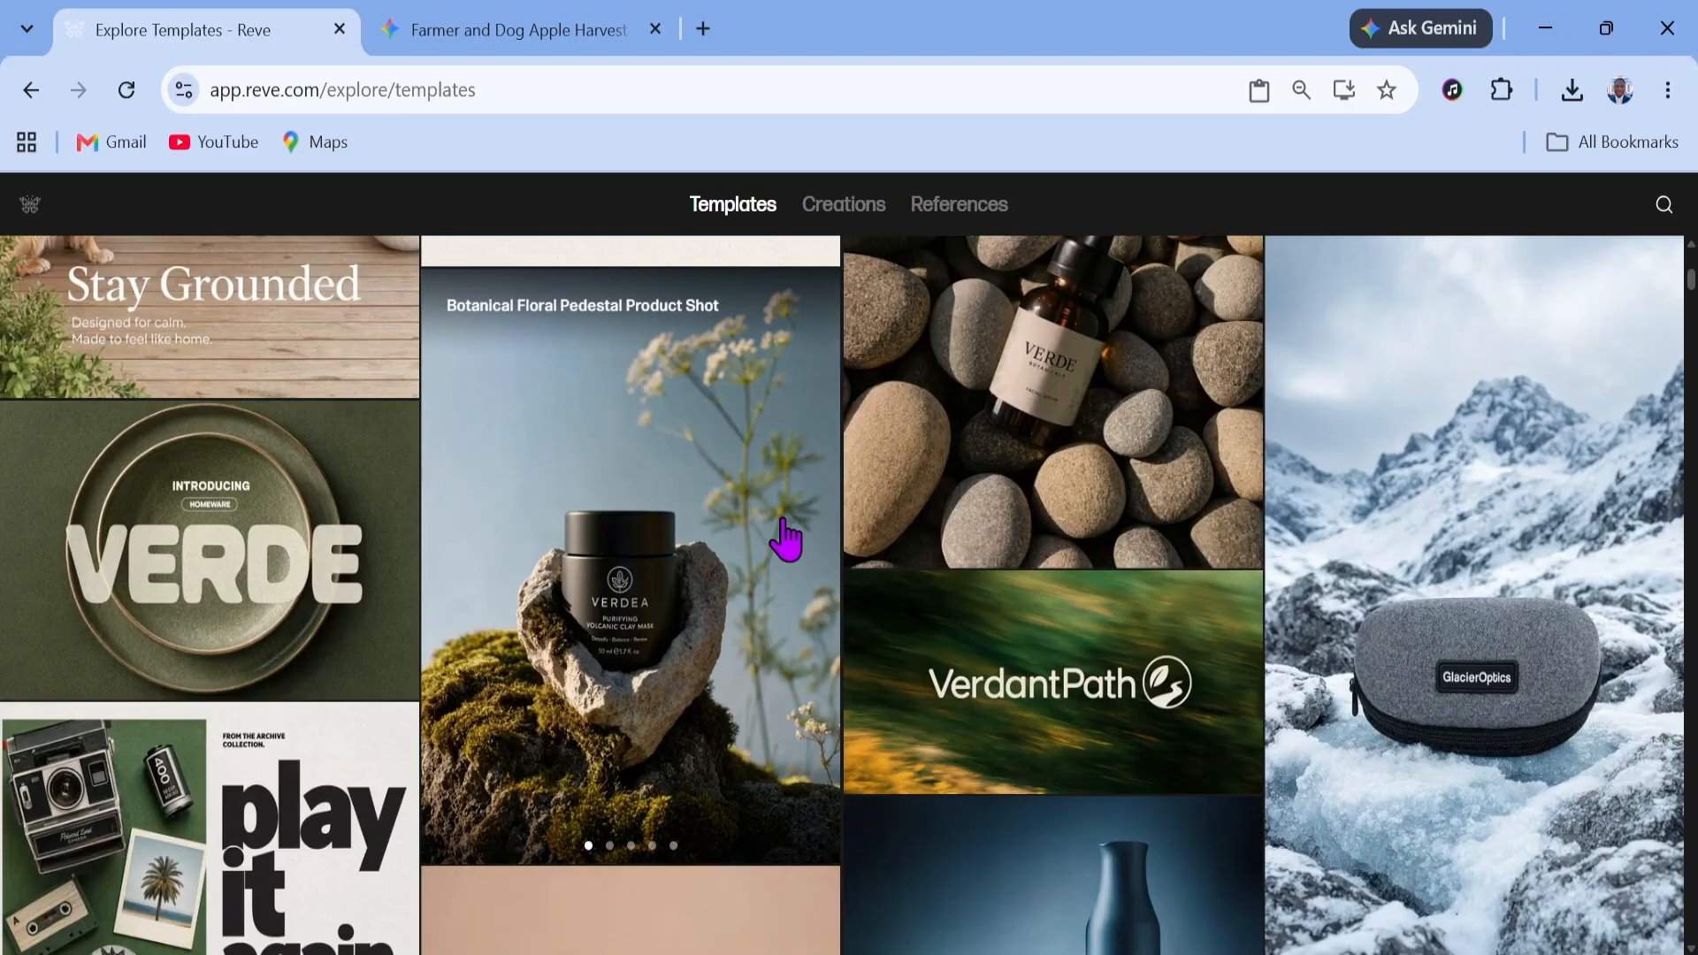
scroll(945, 398, "down", 3)
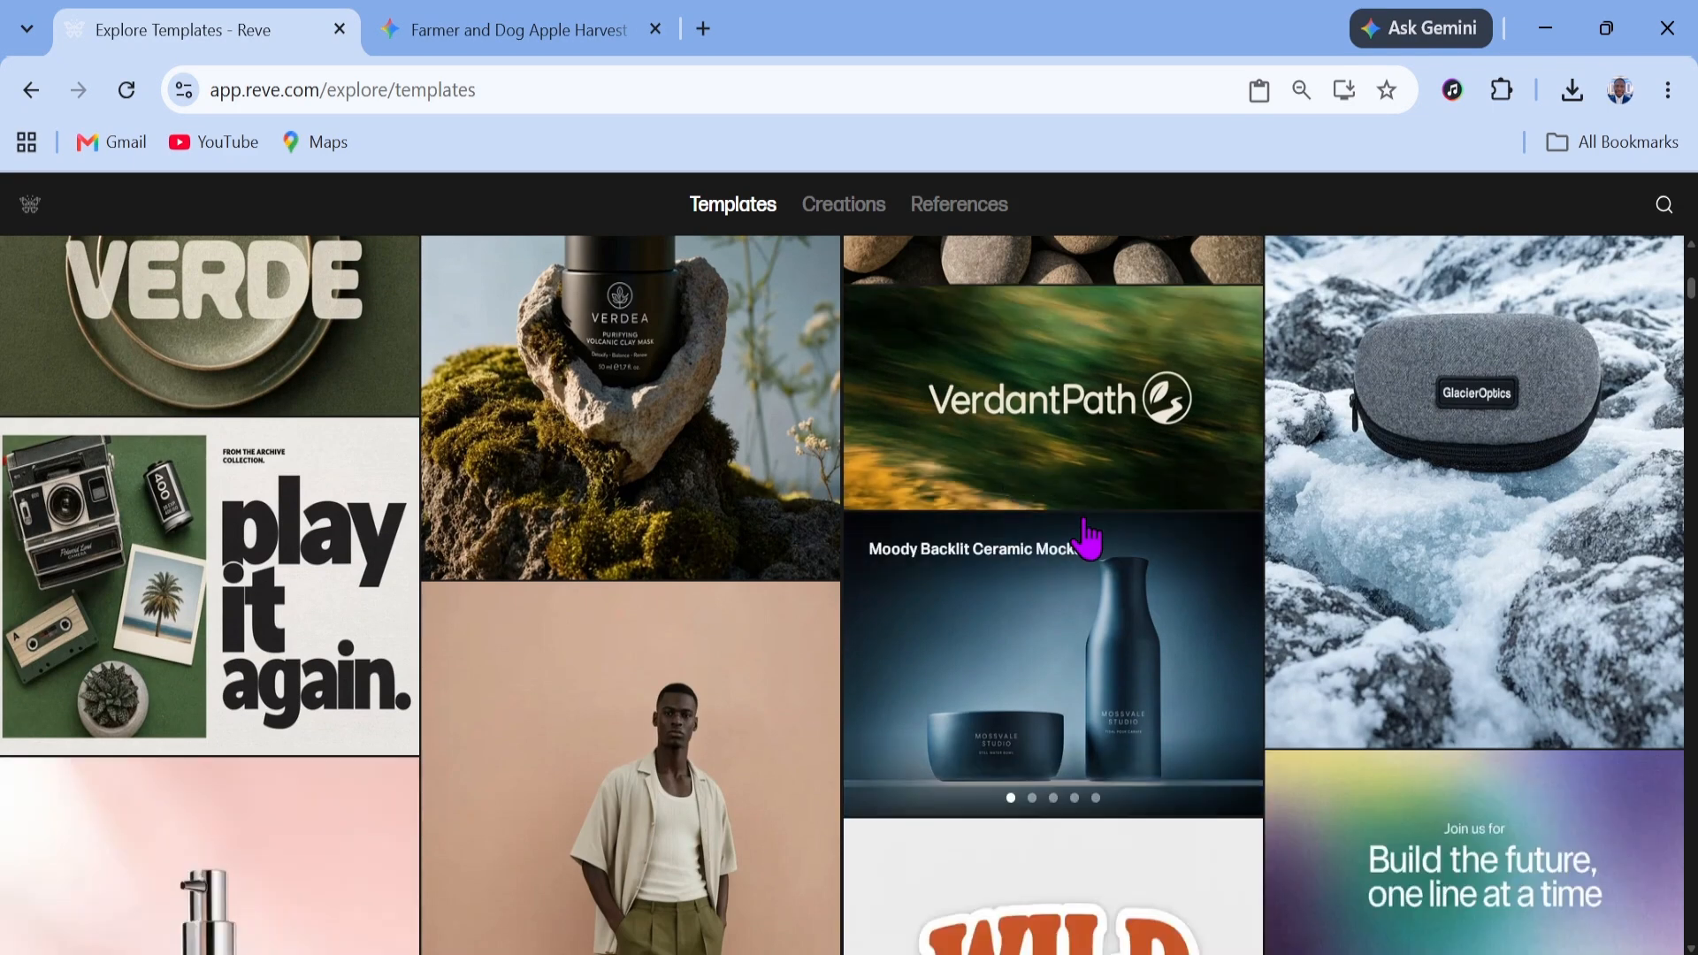
scroll(1086, 521, "down", 2)
scroll(1087, 502, "down", 3)
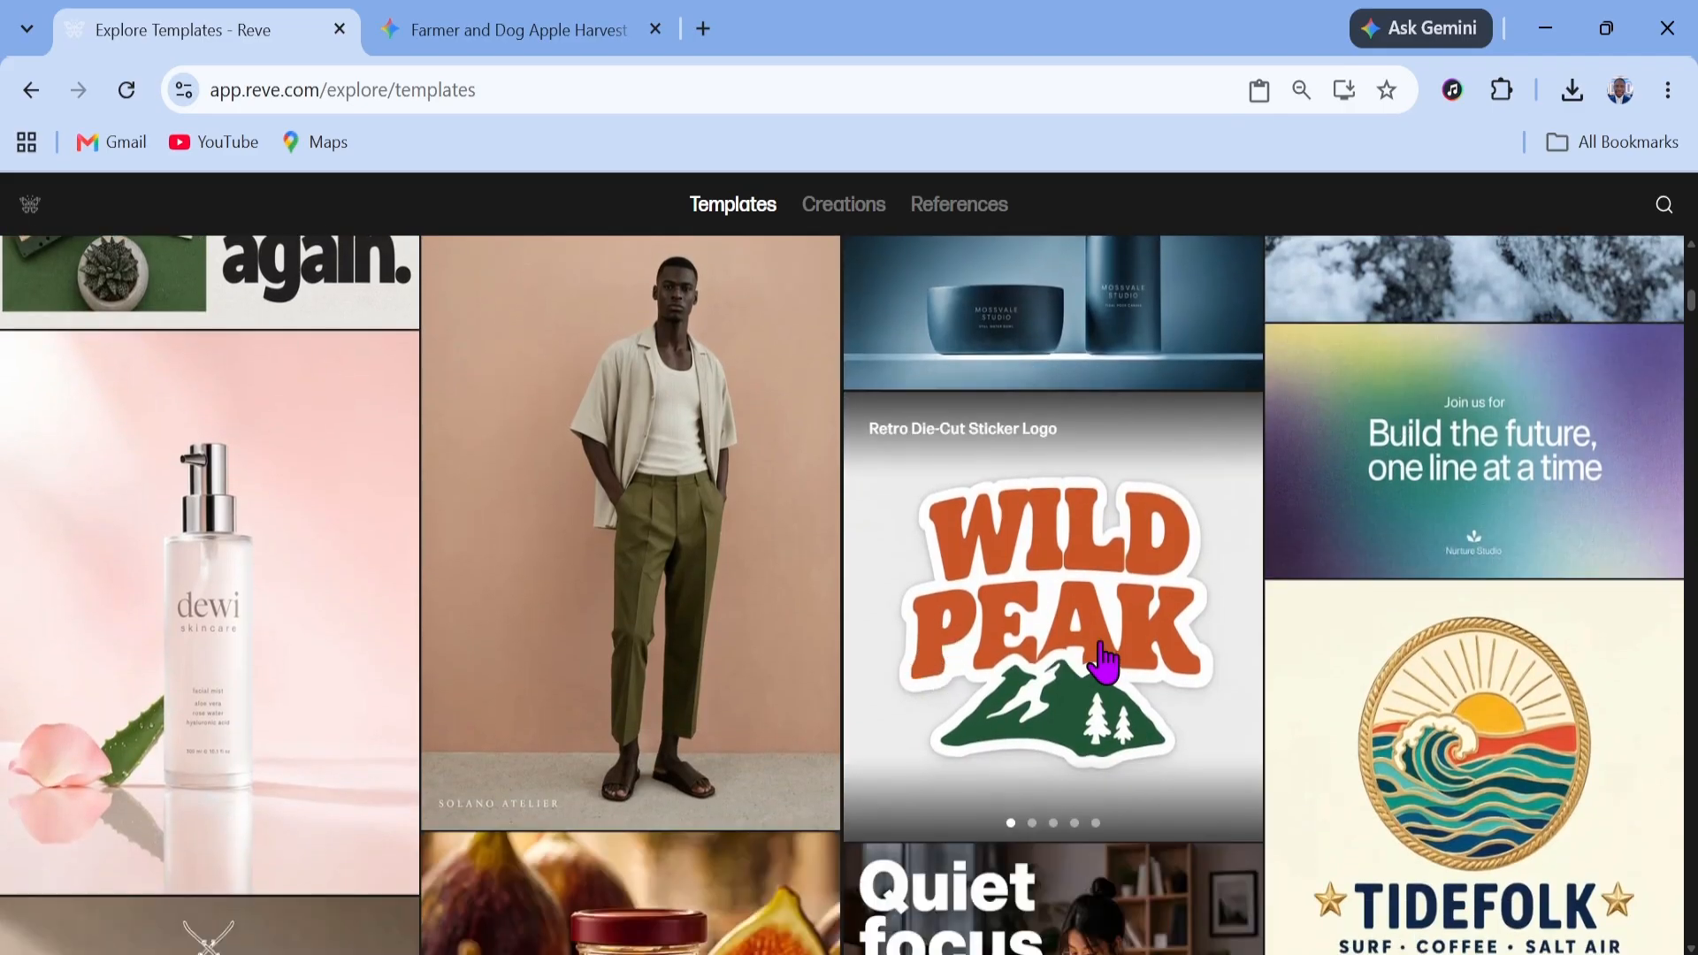
scroll(1103, 667, "down", 3)
scroll(1176, 531, "down", 3)
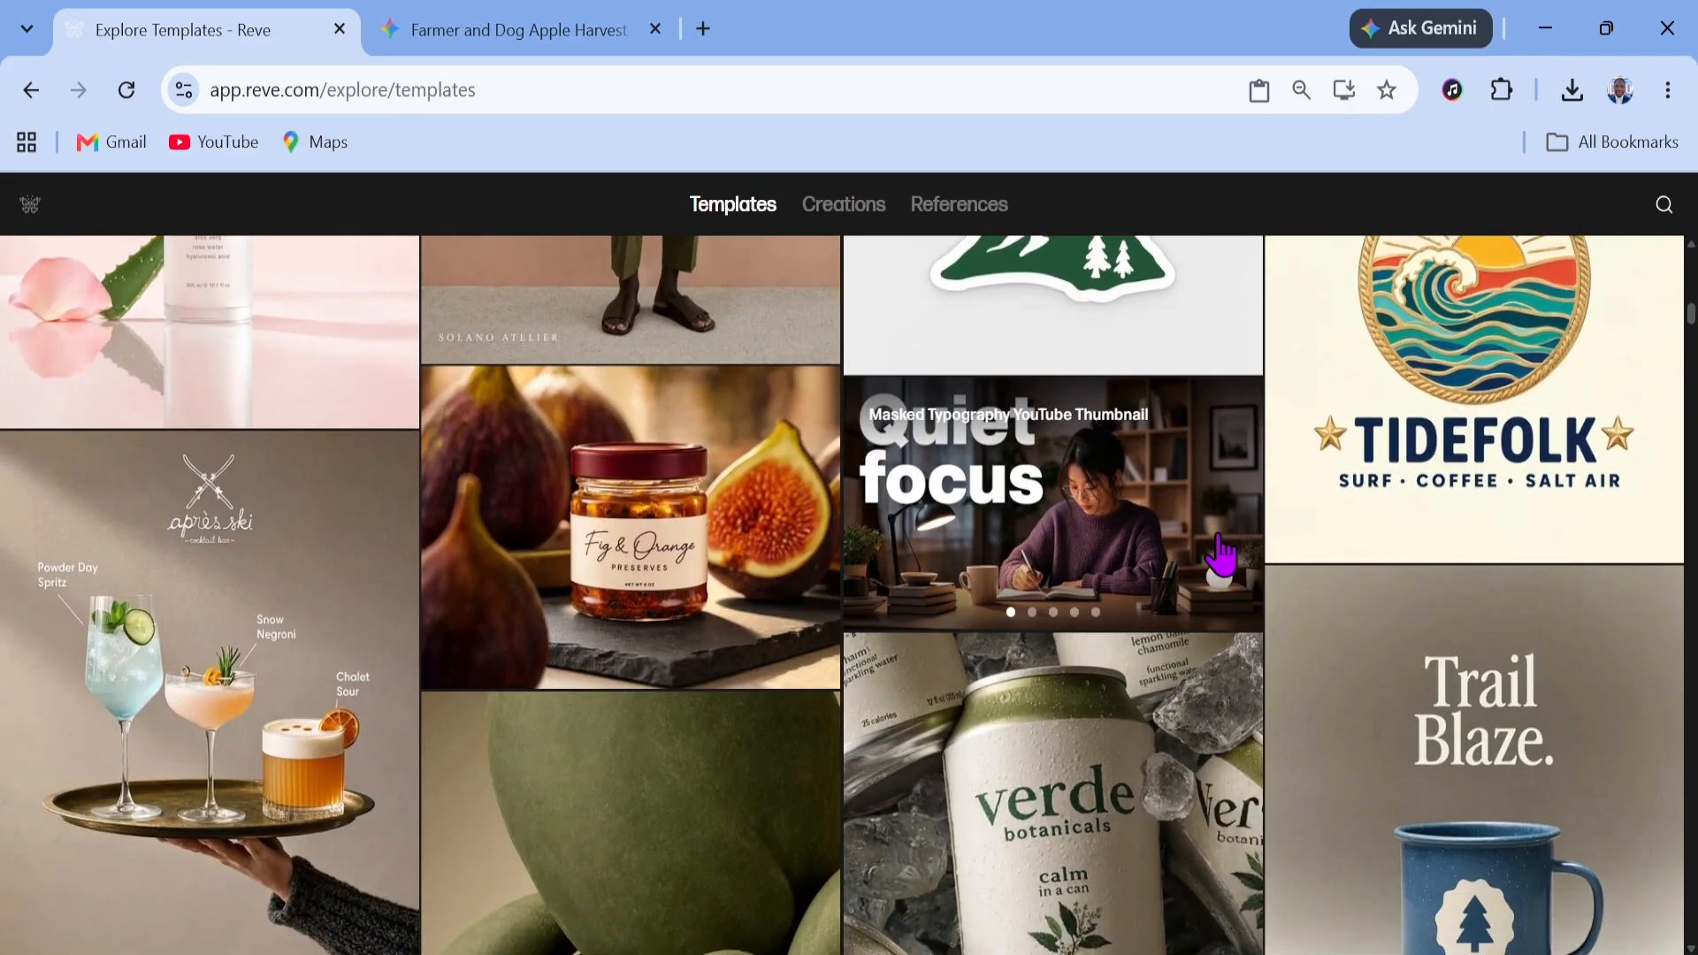
scroll(1205, 534, "down", 4)
scroll(1061, 561, "down", 5)
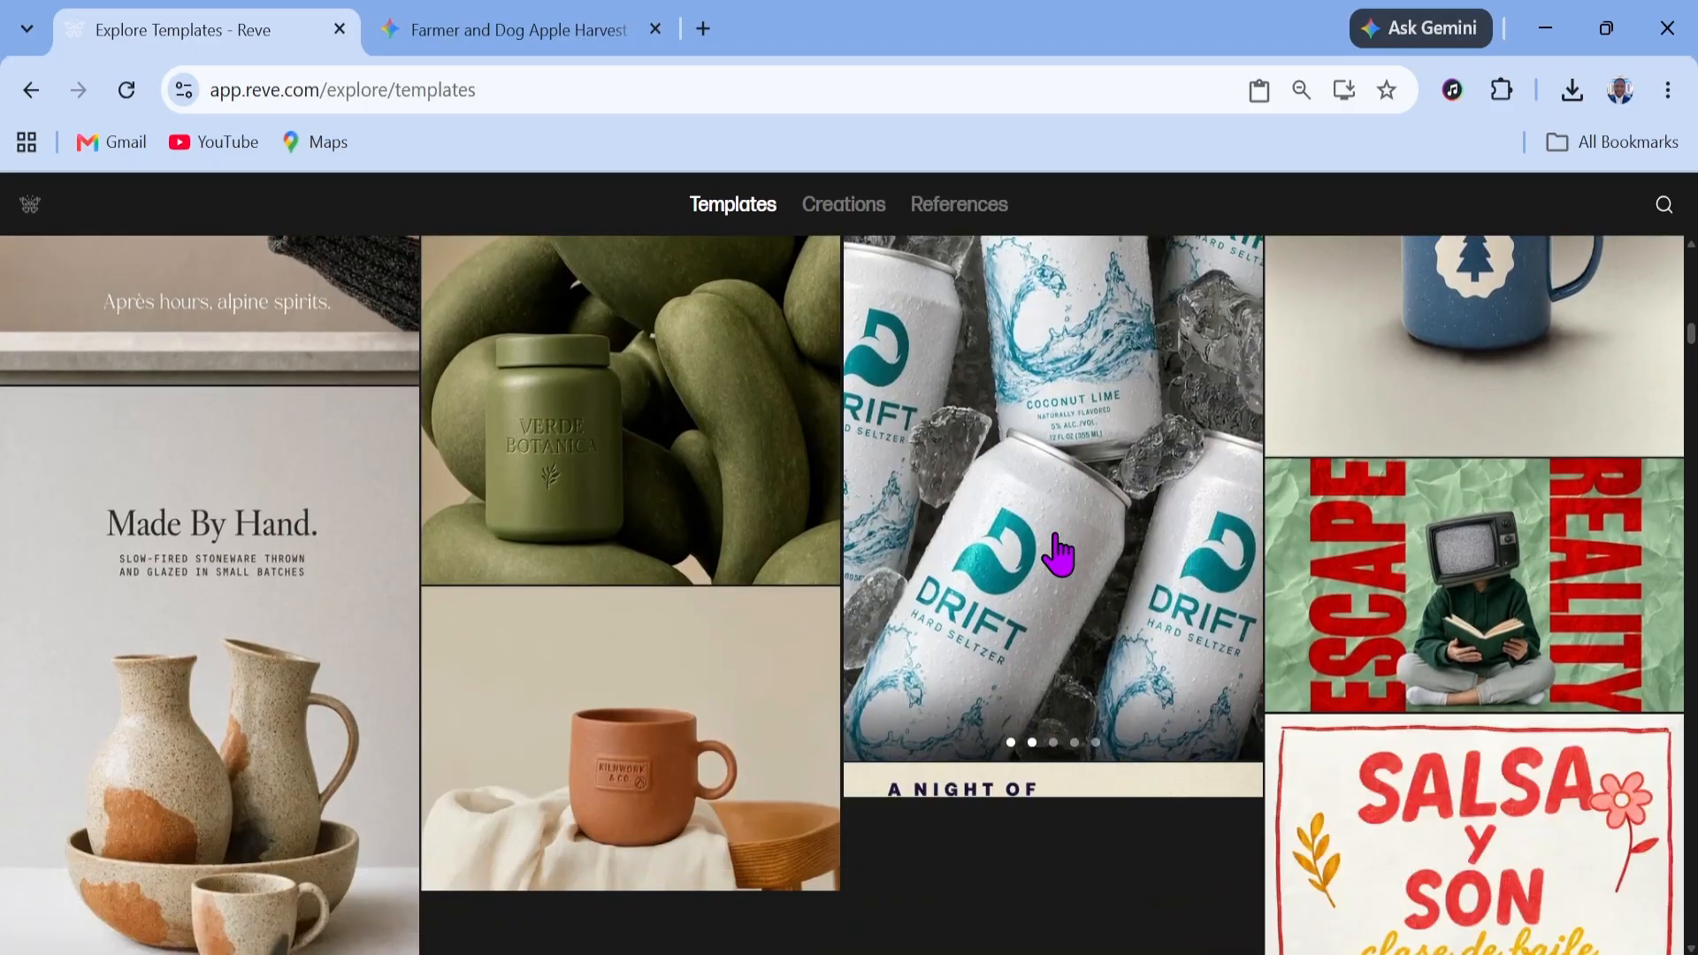
scroll(1053, 558, "down", 4)
scroll(865, 519, "down", 7)
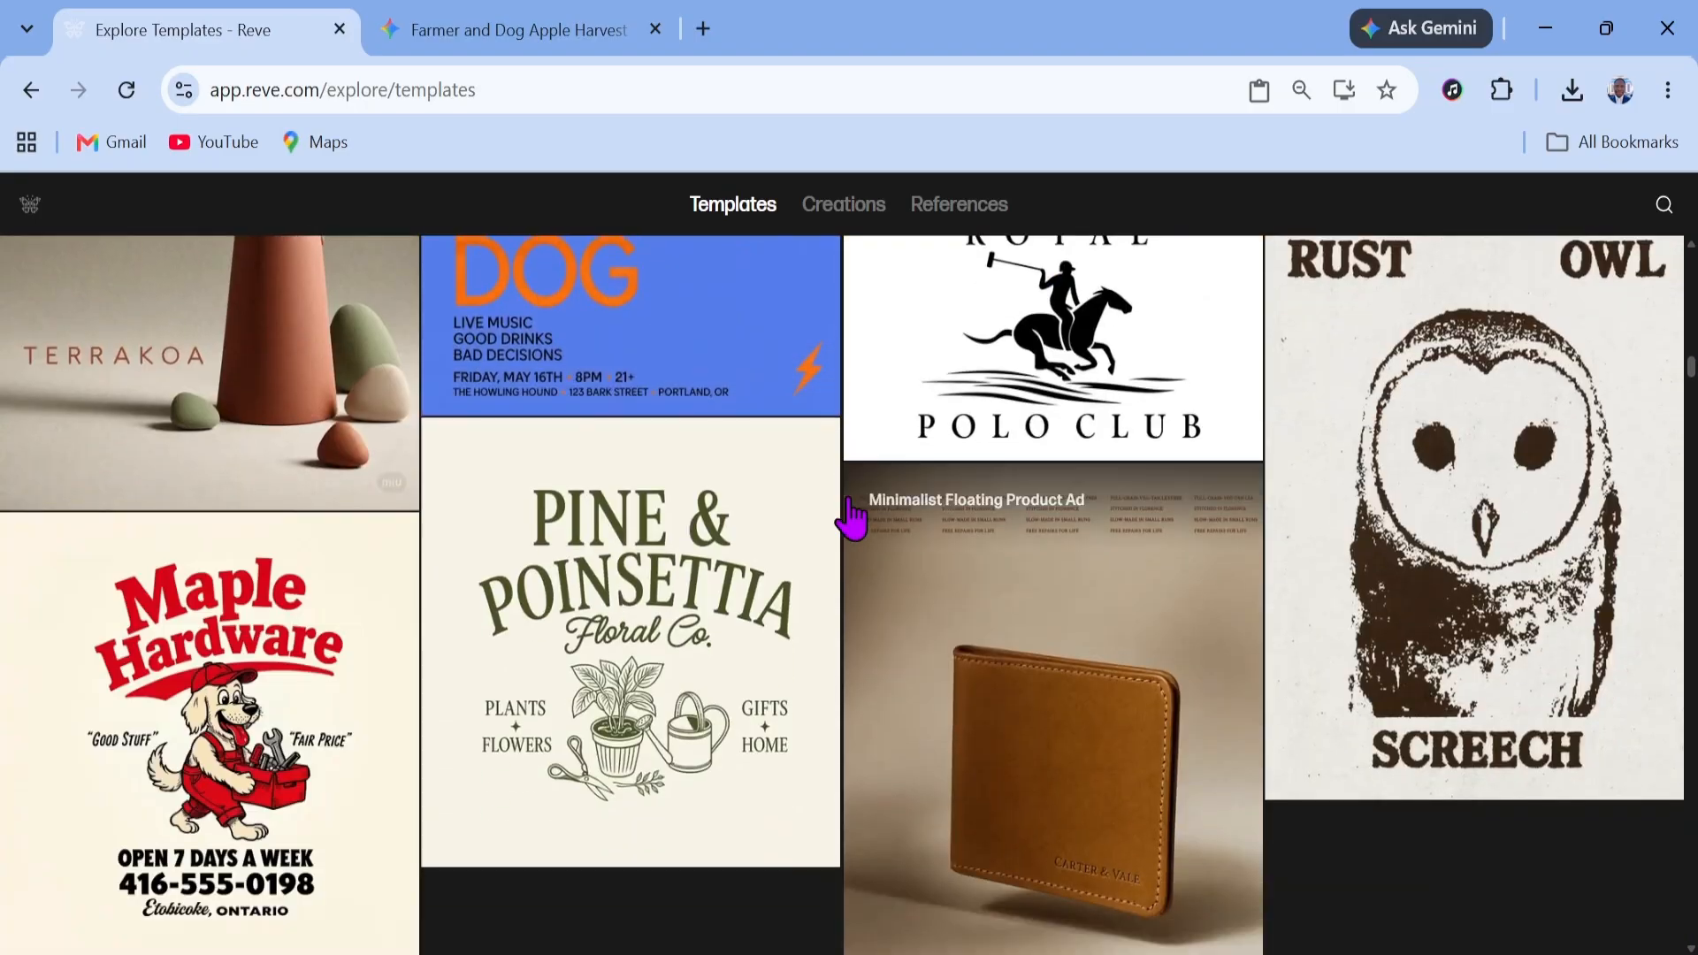
Browse the Creations gallery, then go back to Templates
left_click(840, 213)
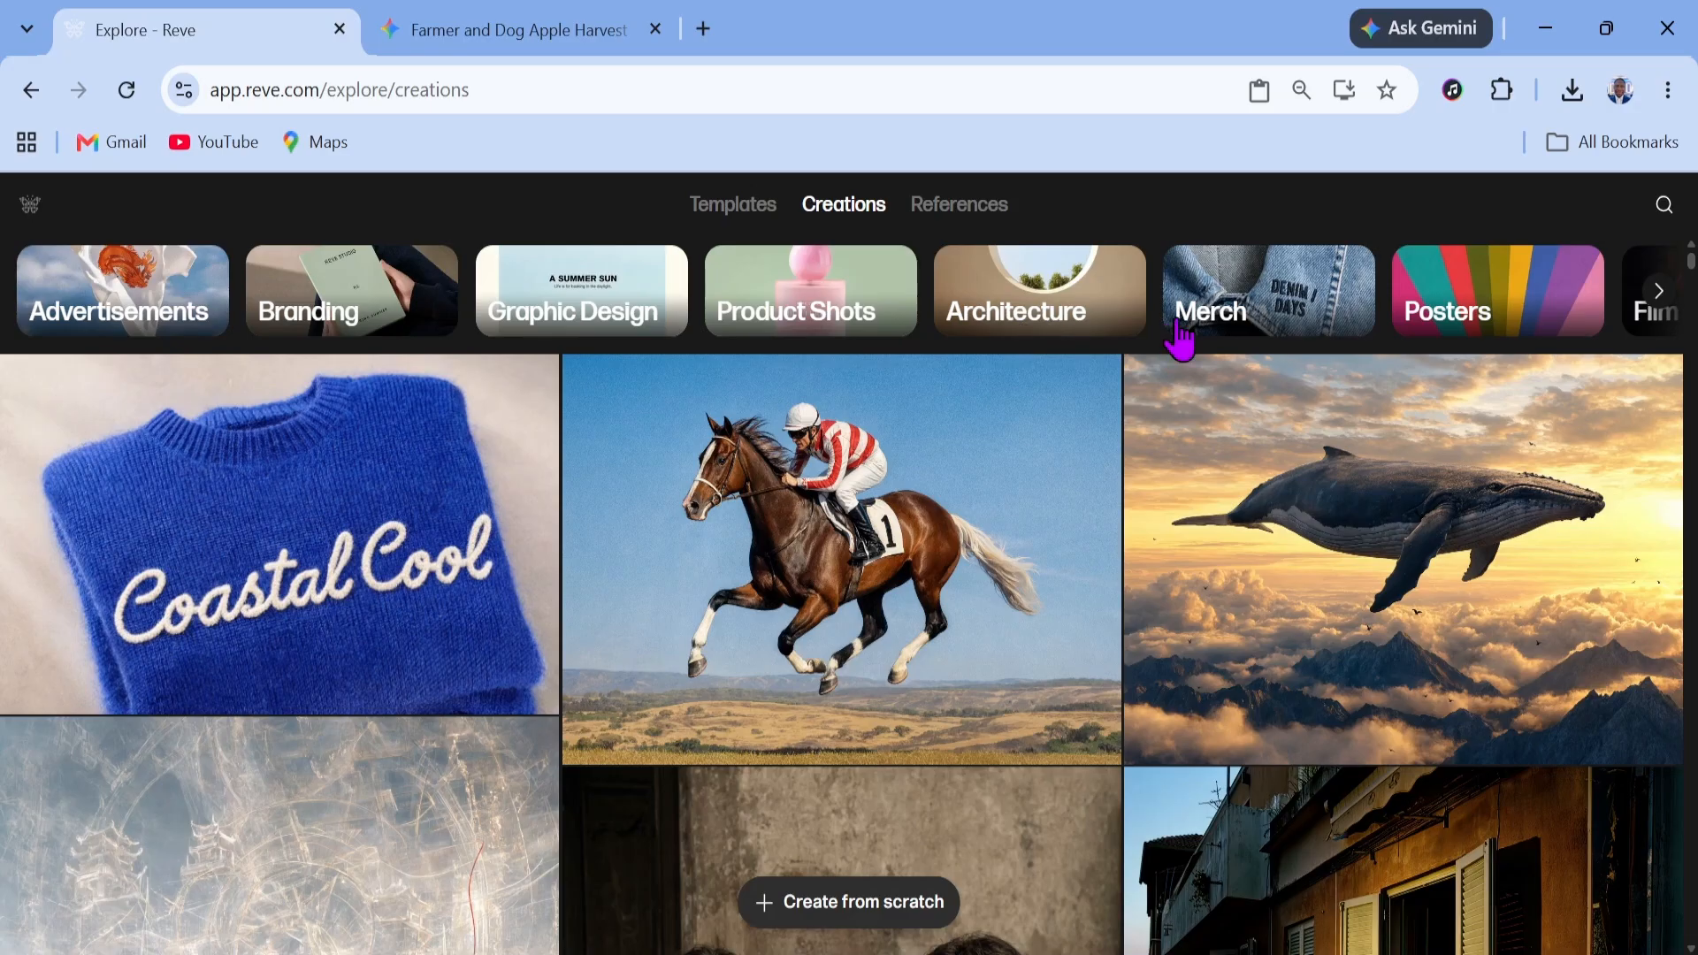
scroll(1219, 496, "down", 4)
scroll(1219, 495, "down", 10)
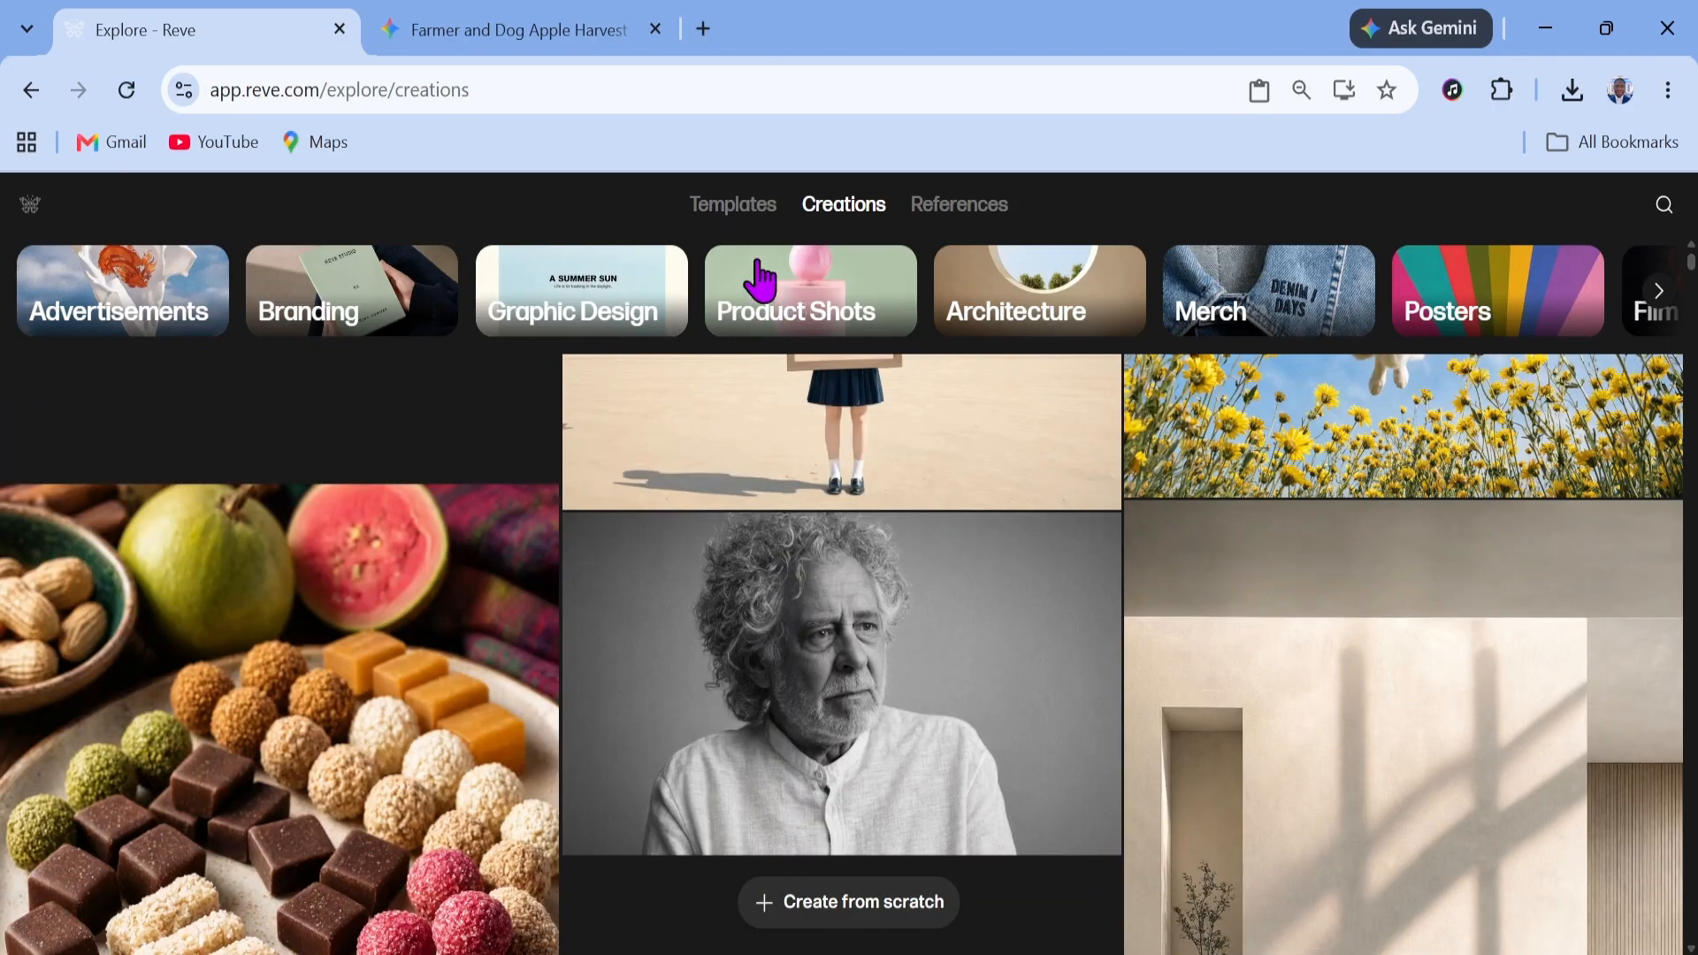
left_click(748, 210)
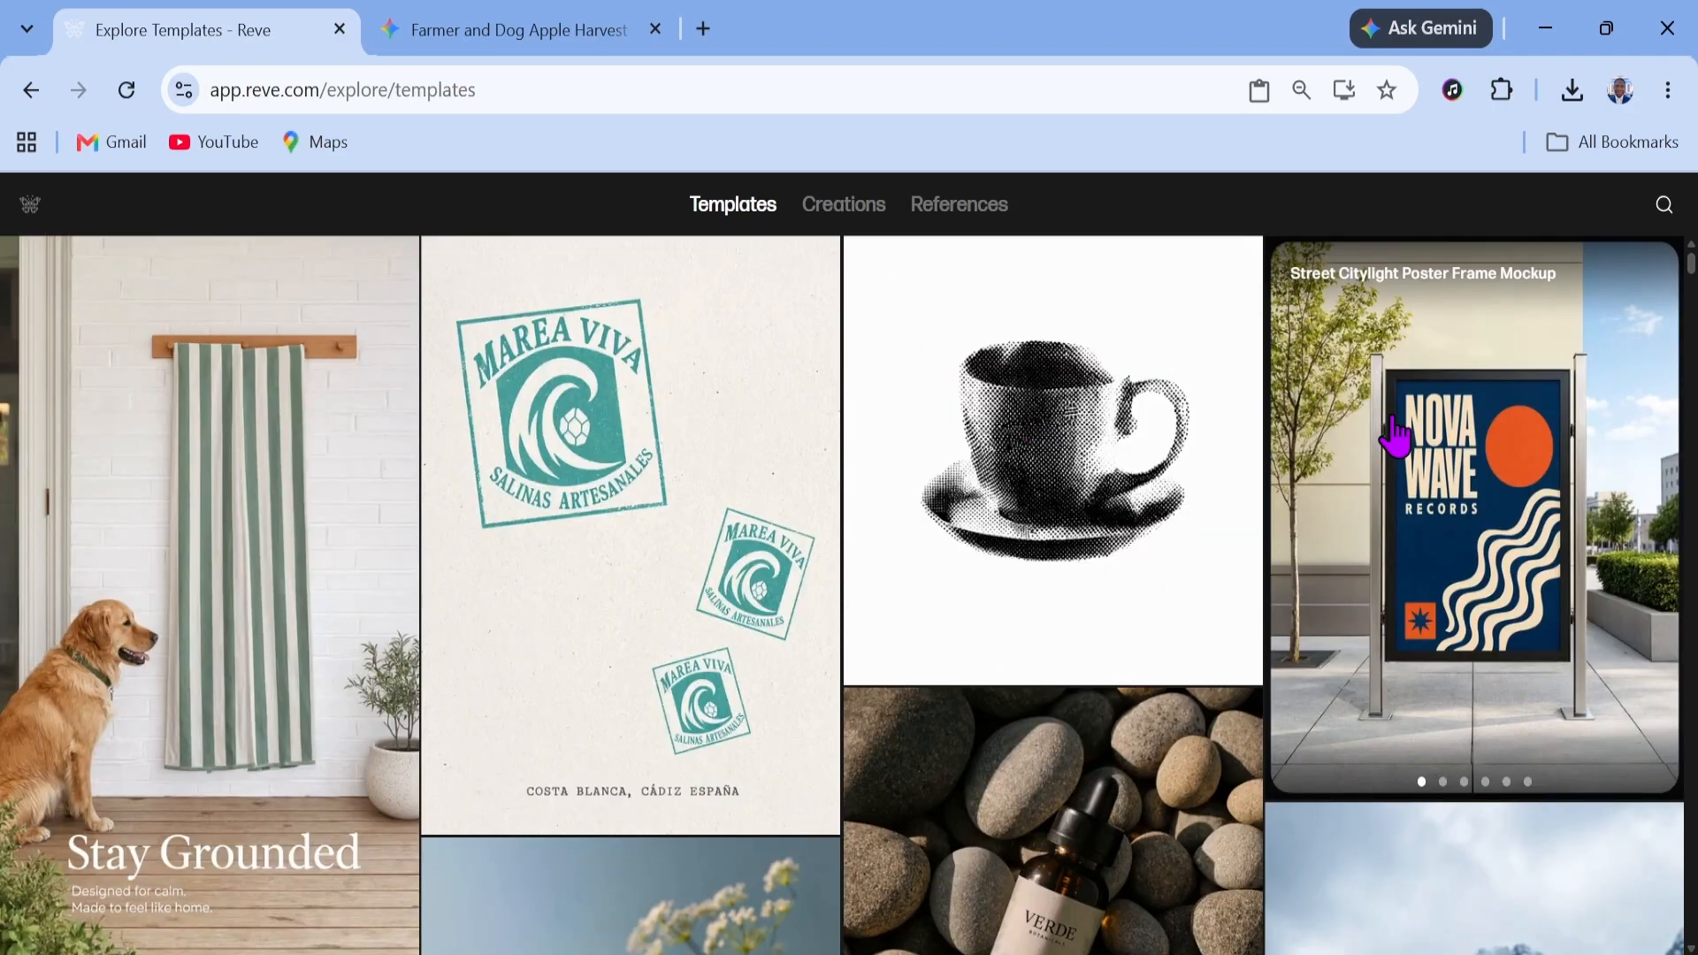
Browse the template gallery and open the Annotated Cocktail Photography Ad template
scroll(1164, 517, "down", 2)
scroll(1156, 542, "up", 3)
scroll(1072, 614, "down", 8)
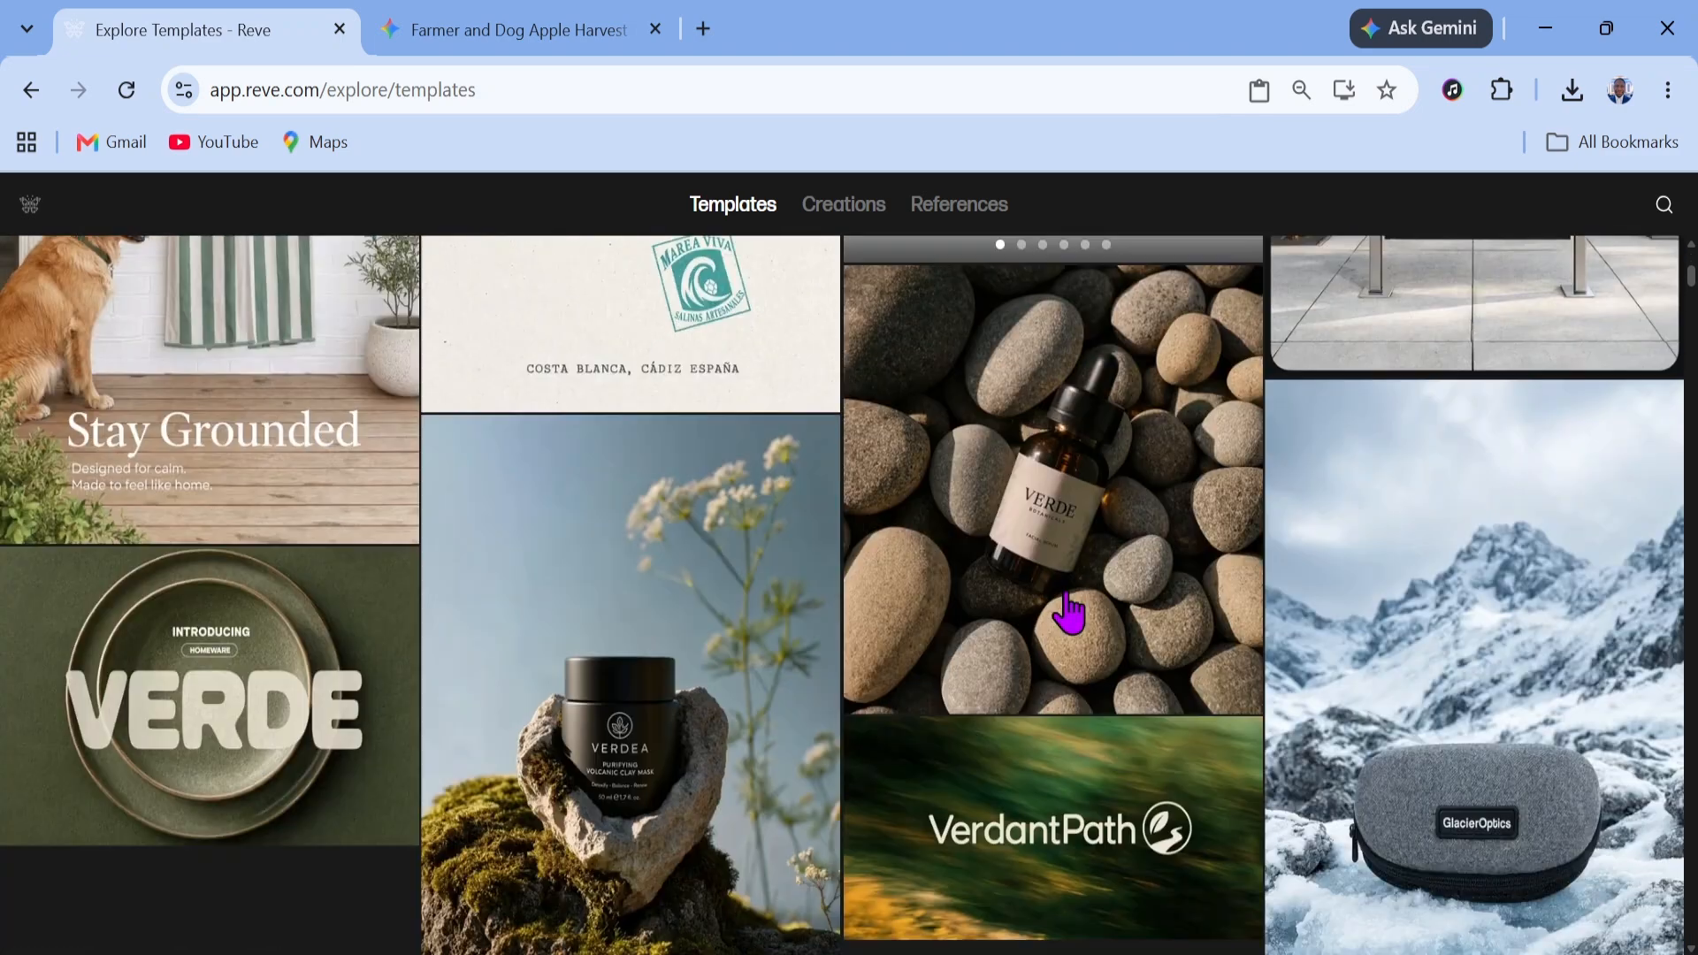
scroll(1256, 384, "down", 10)
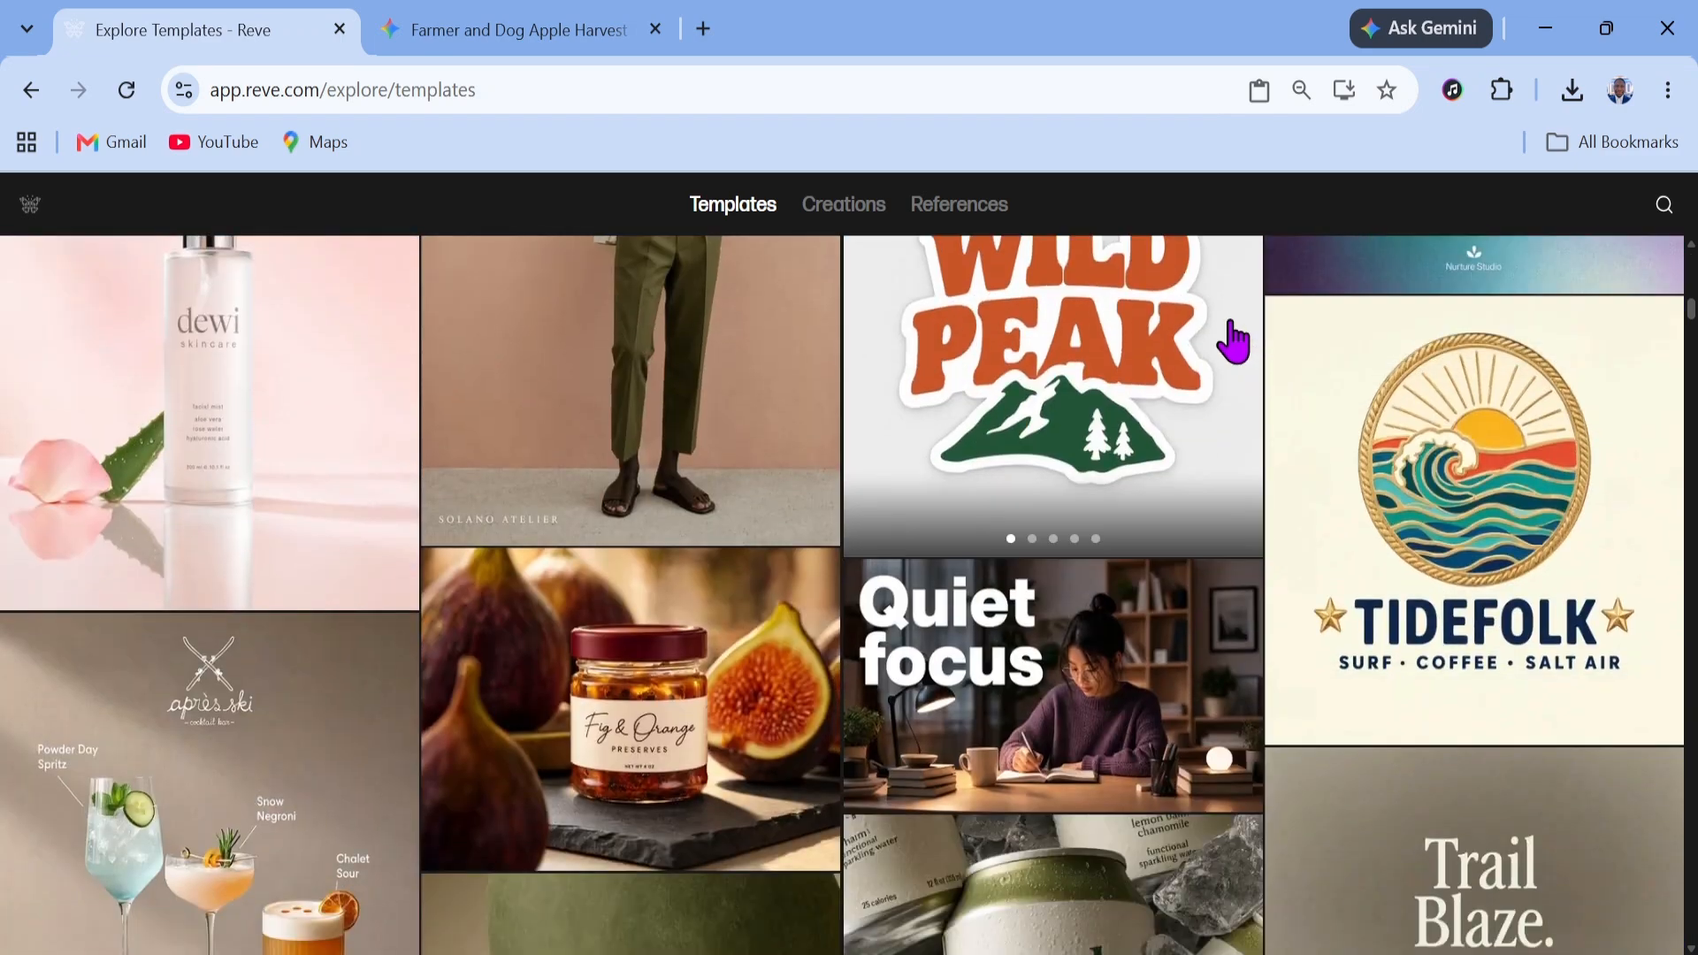
scroll(1189, 305, "down", 3)
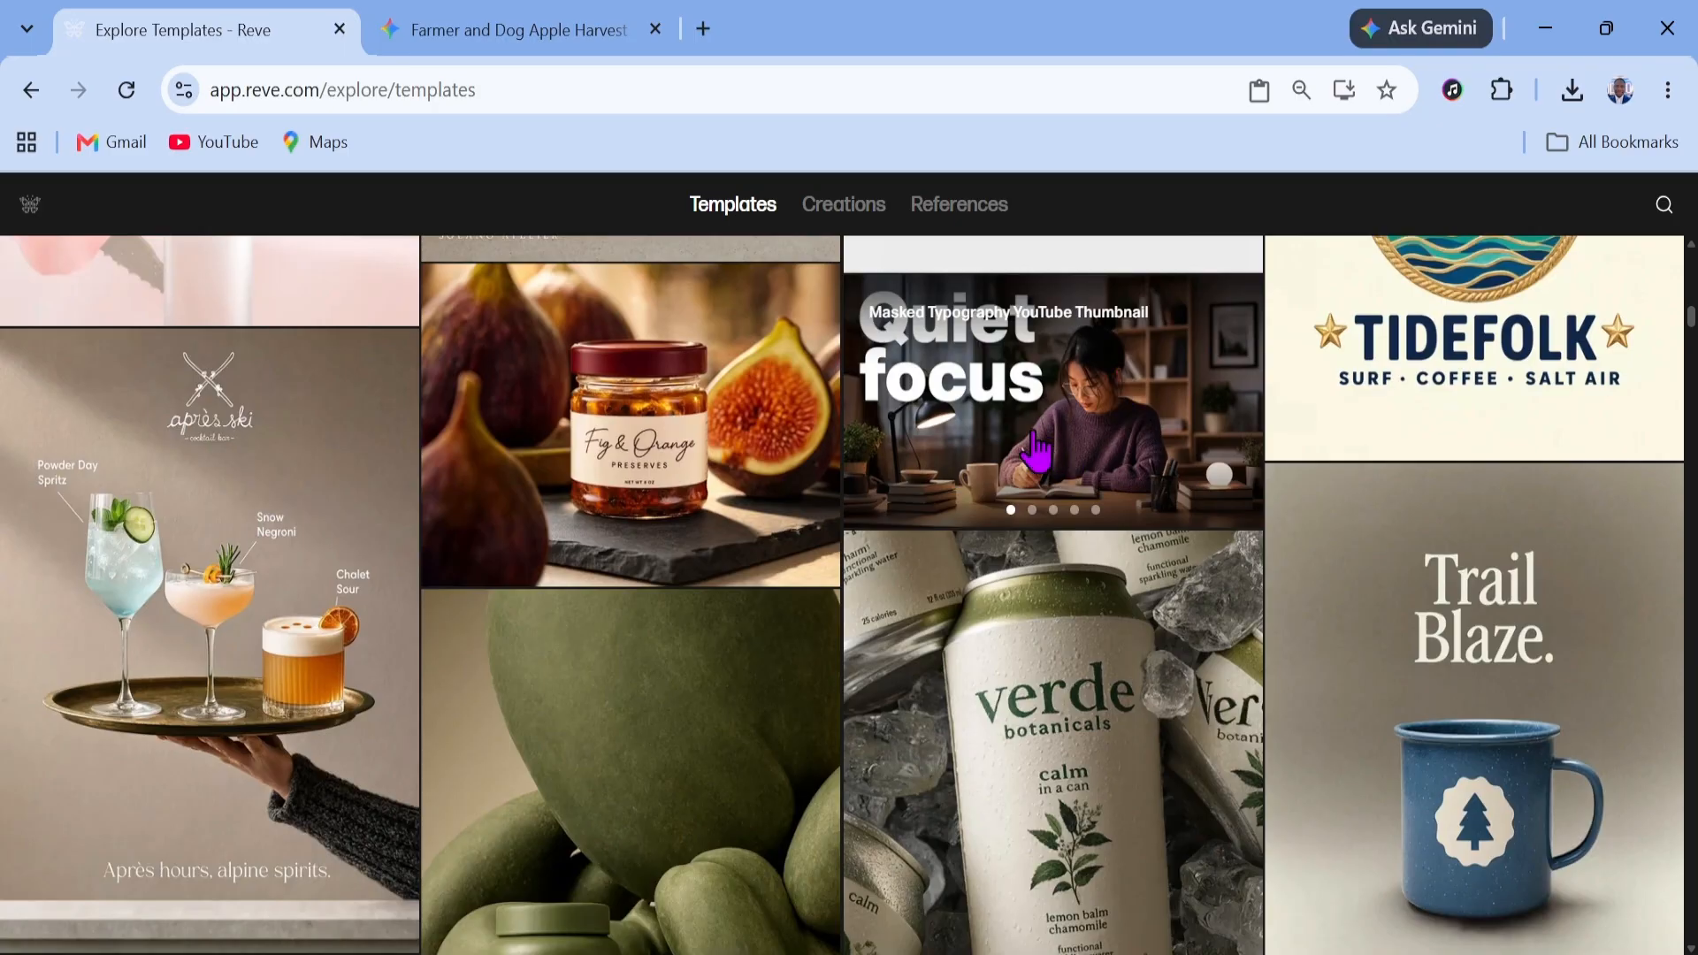
scroll(1038, 455, "down", 1)
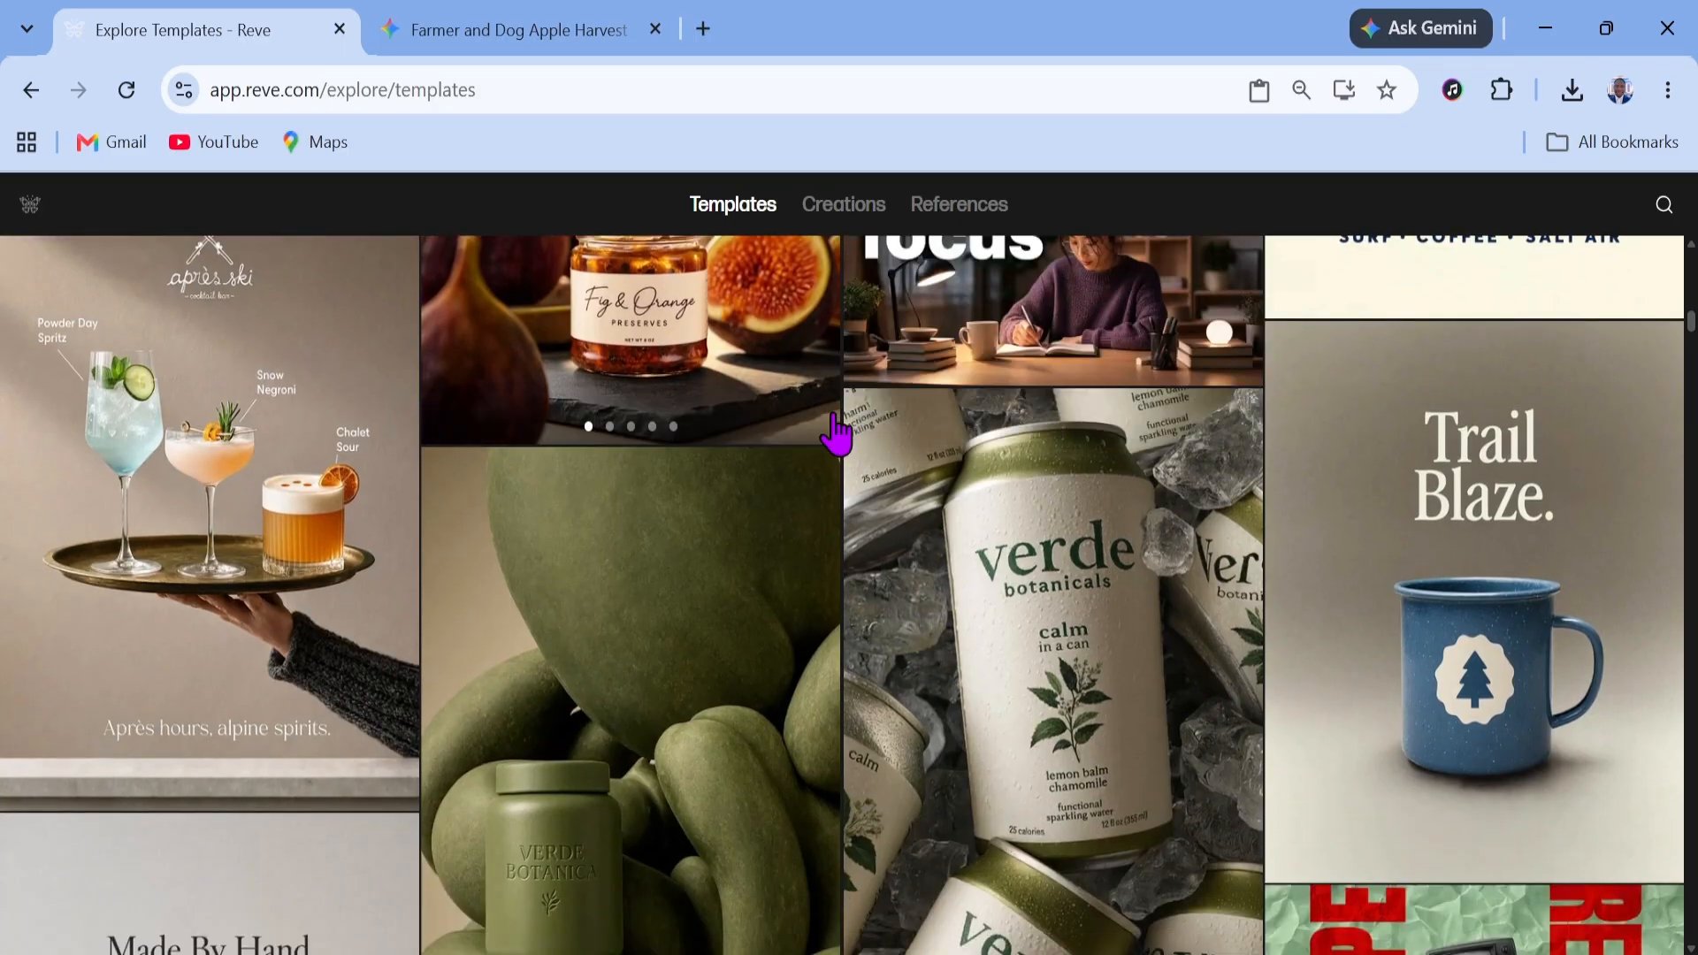
scroll(836, 434, "down", 1)
scroll(852, 436, "up", 1)
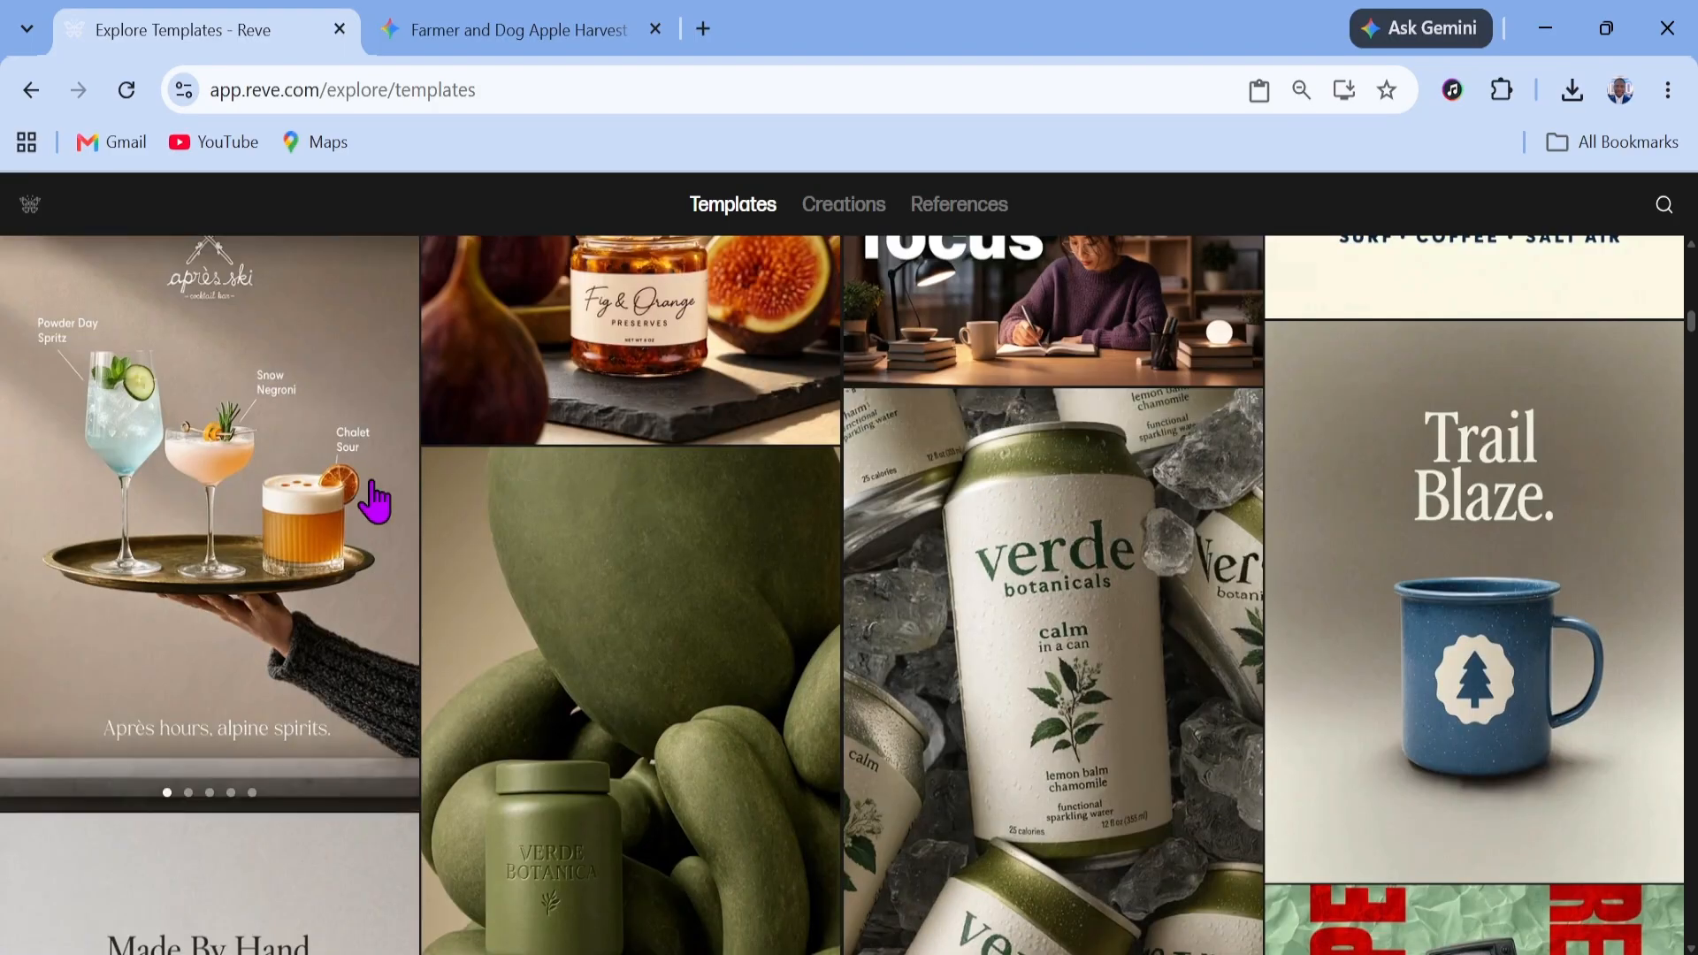
left_click(252, 484)
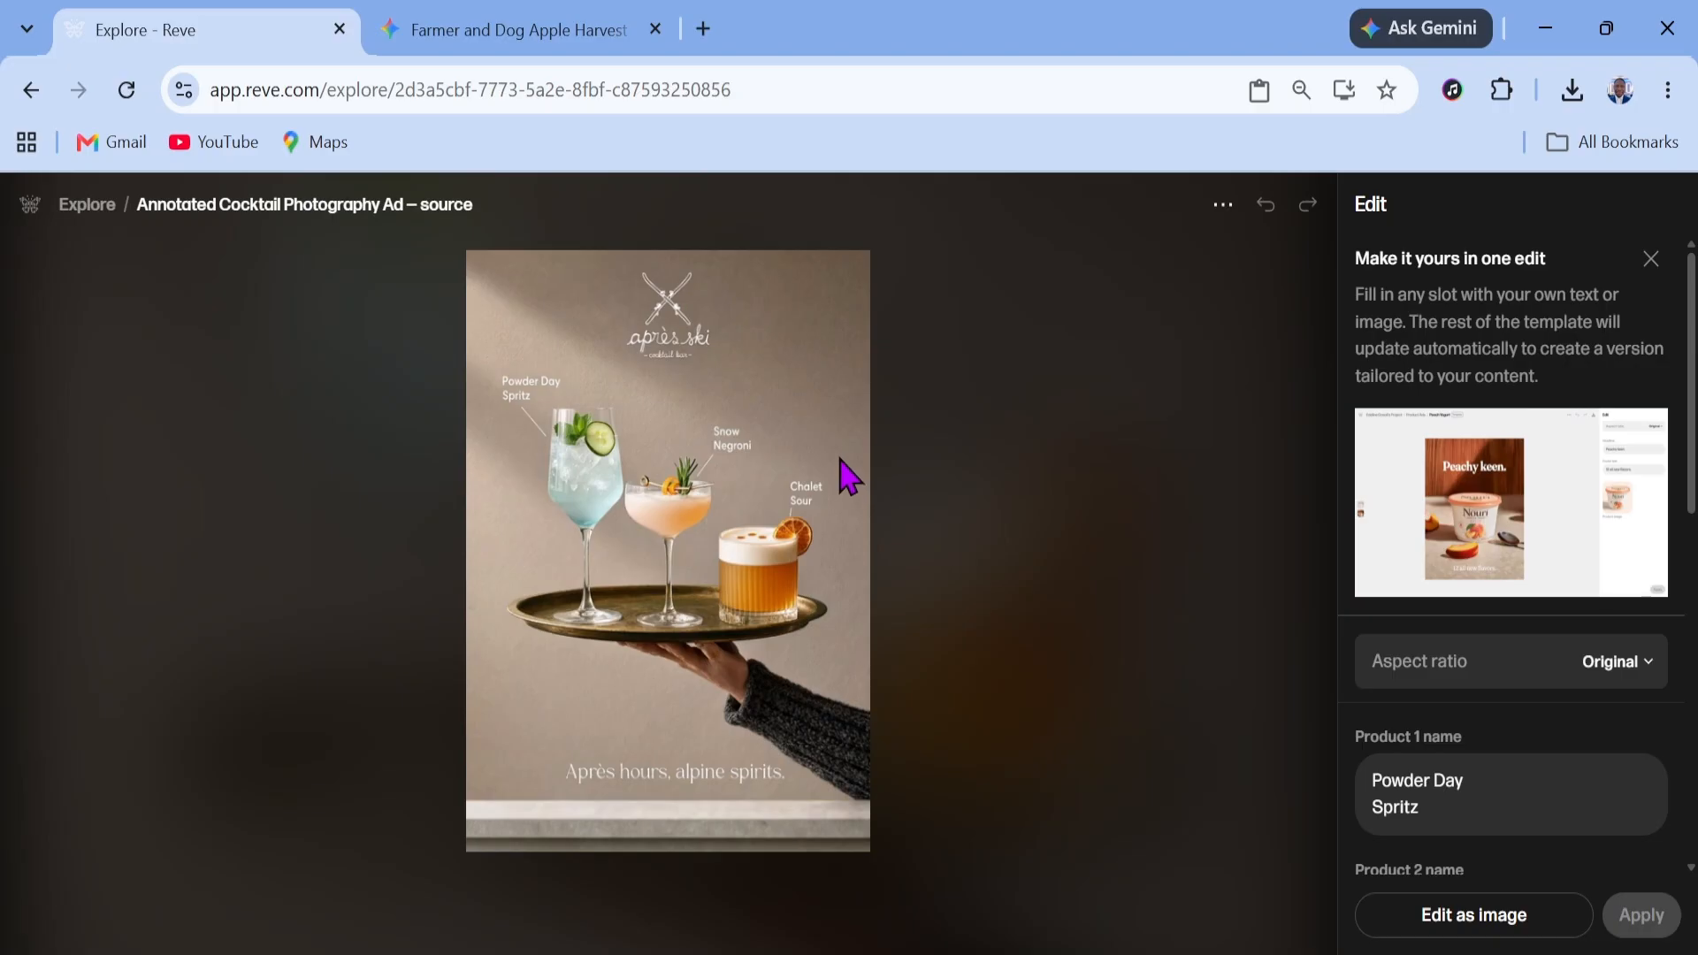
Rename the template's third product to Orange Juice and apply the template edit
scroll(1583, 770, "down", 6)
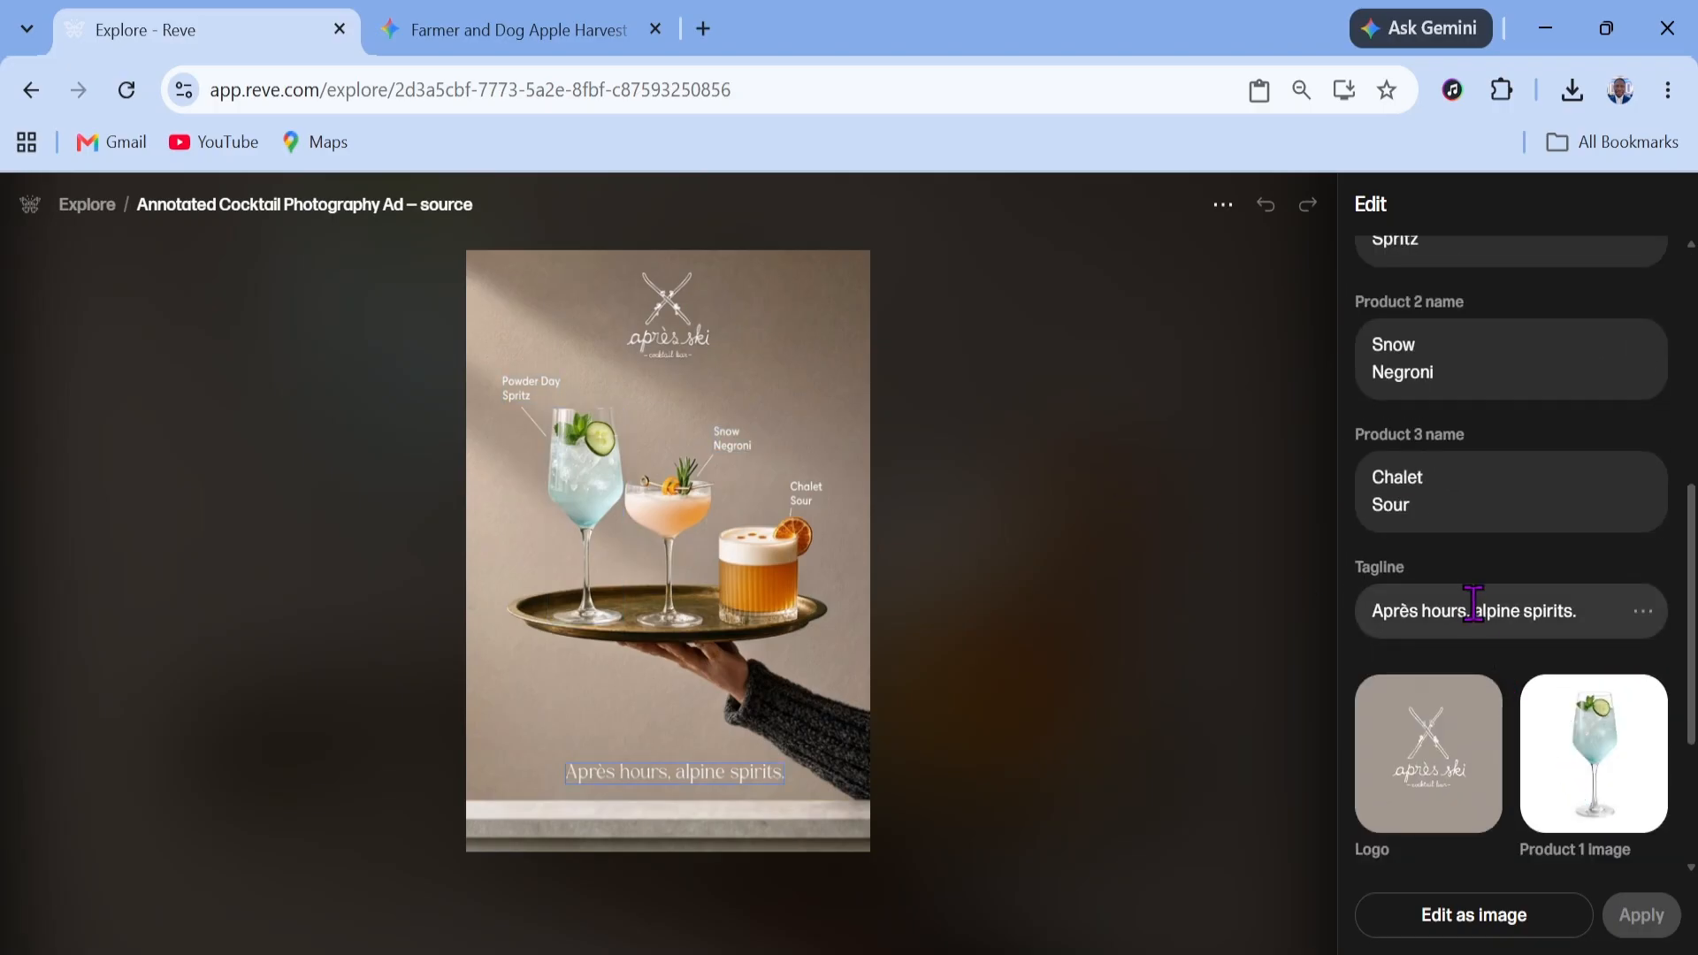
scroll(1539, 620, "down", 2)
scroll(1498, 492, "up", 2)
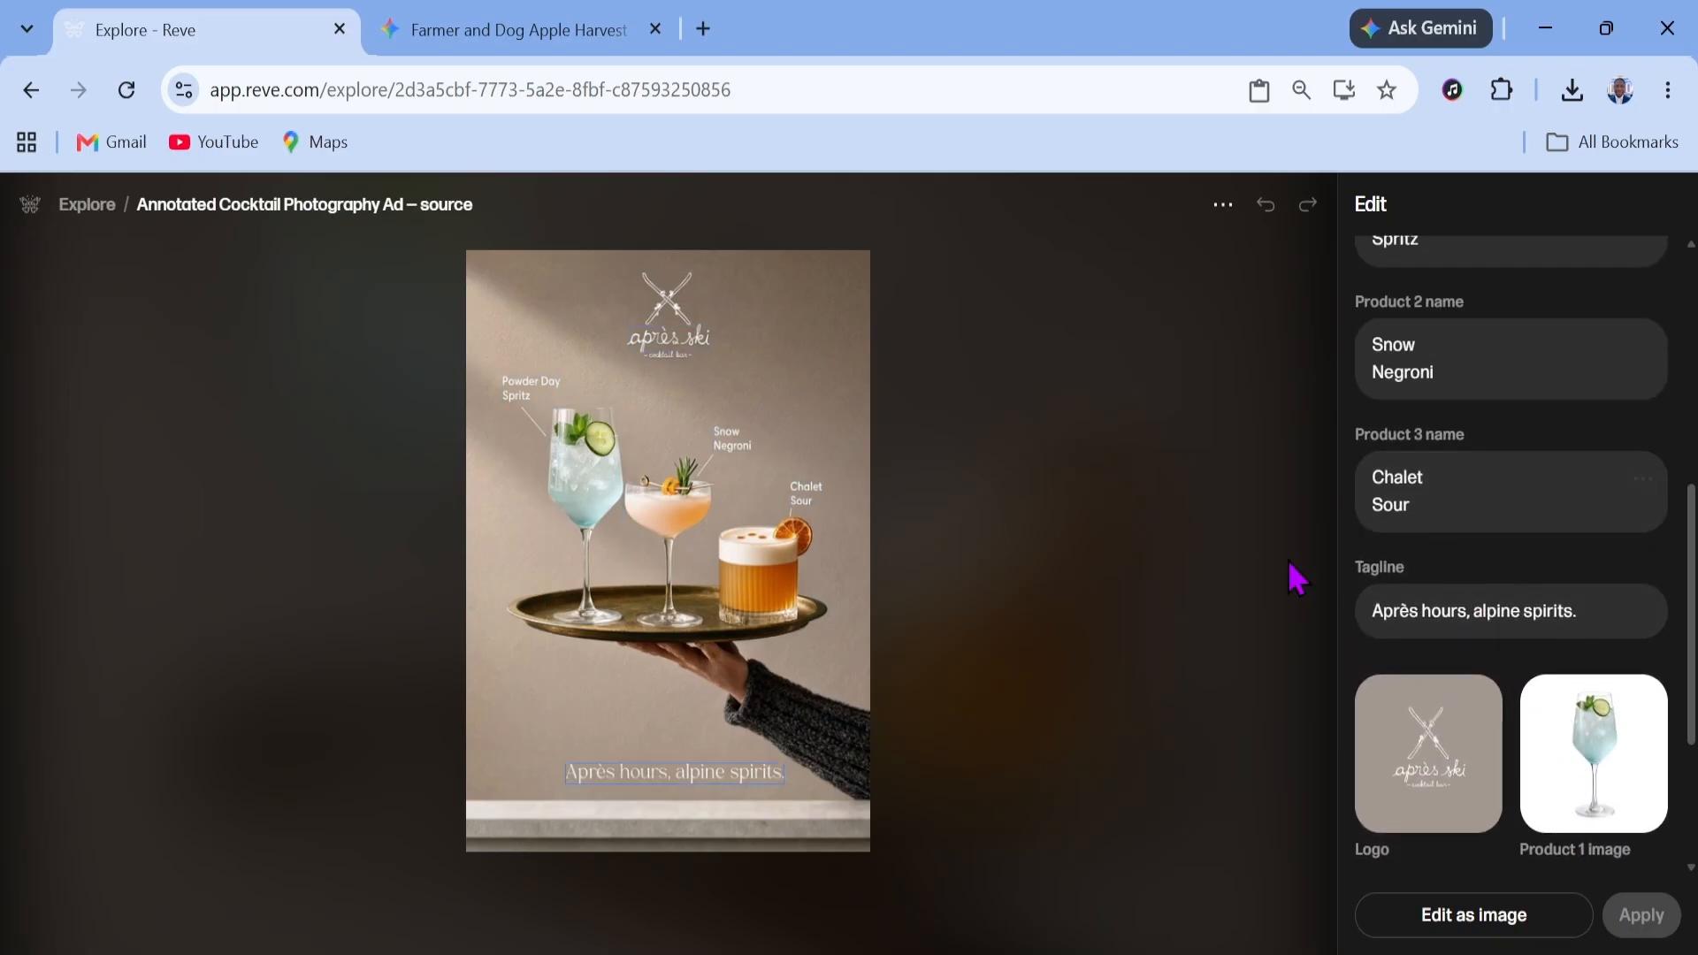
left_click(797, 503)
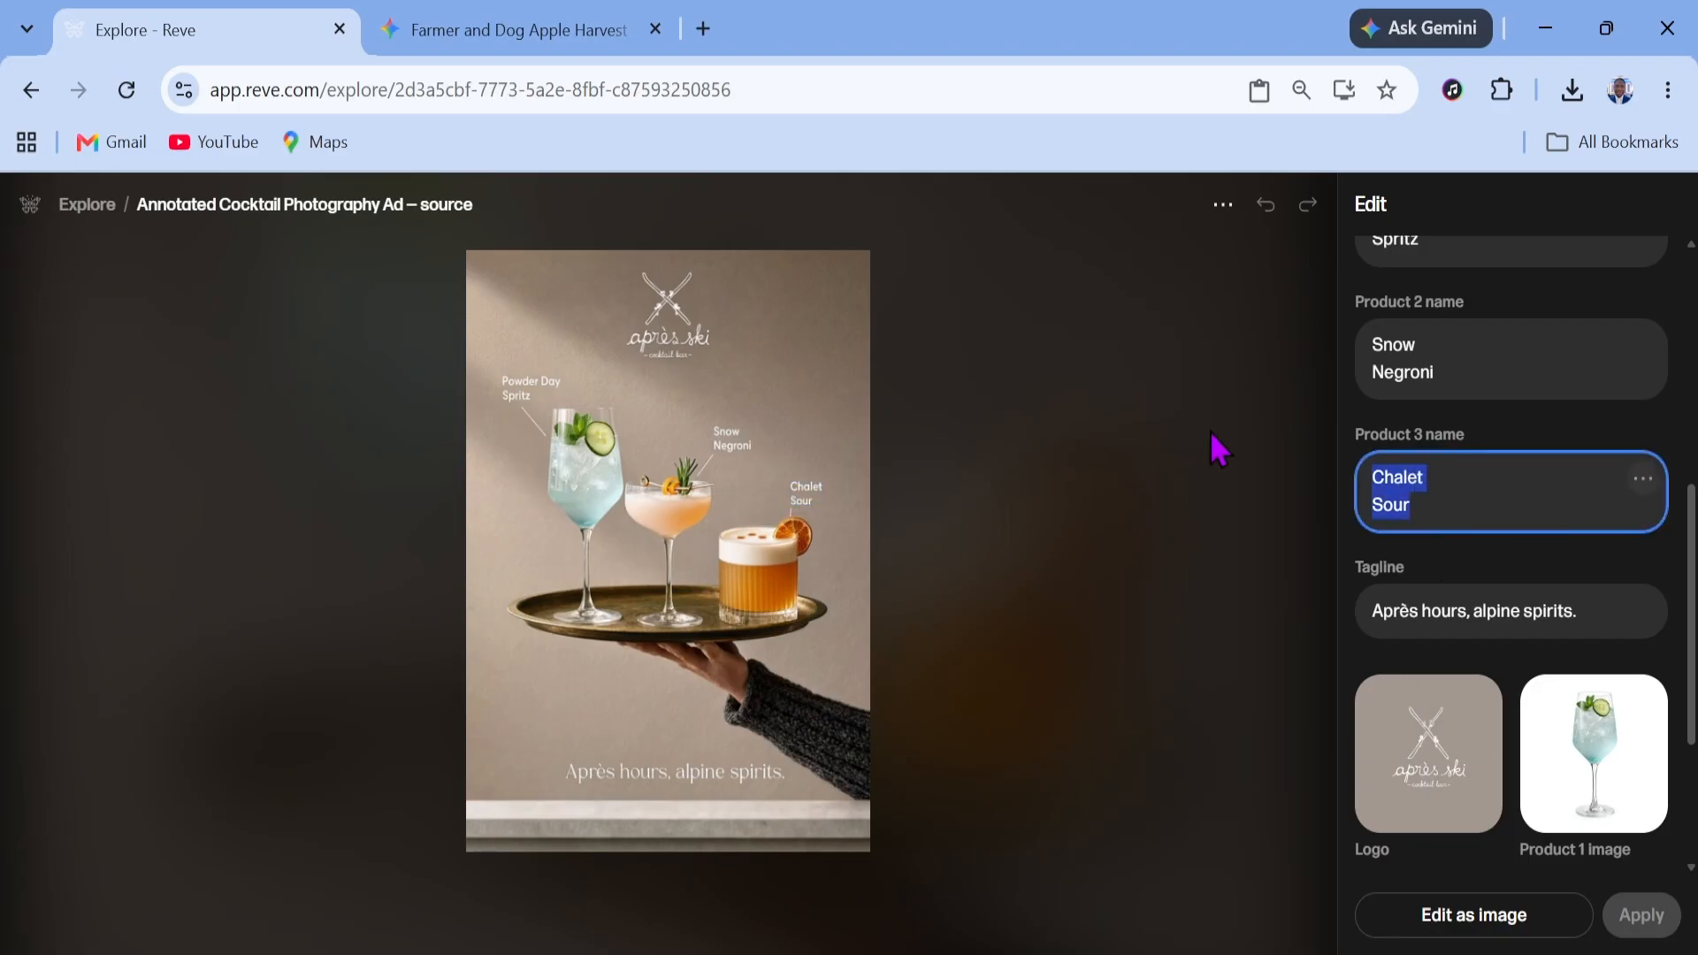
type("Orange Juice")
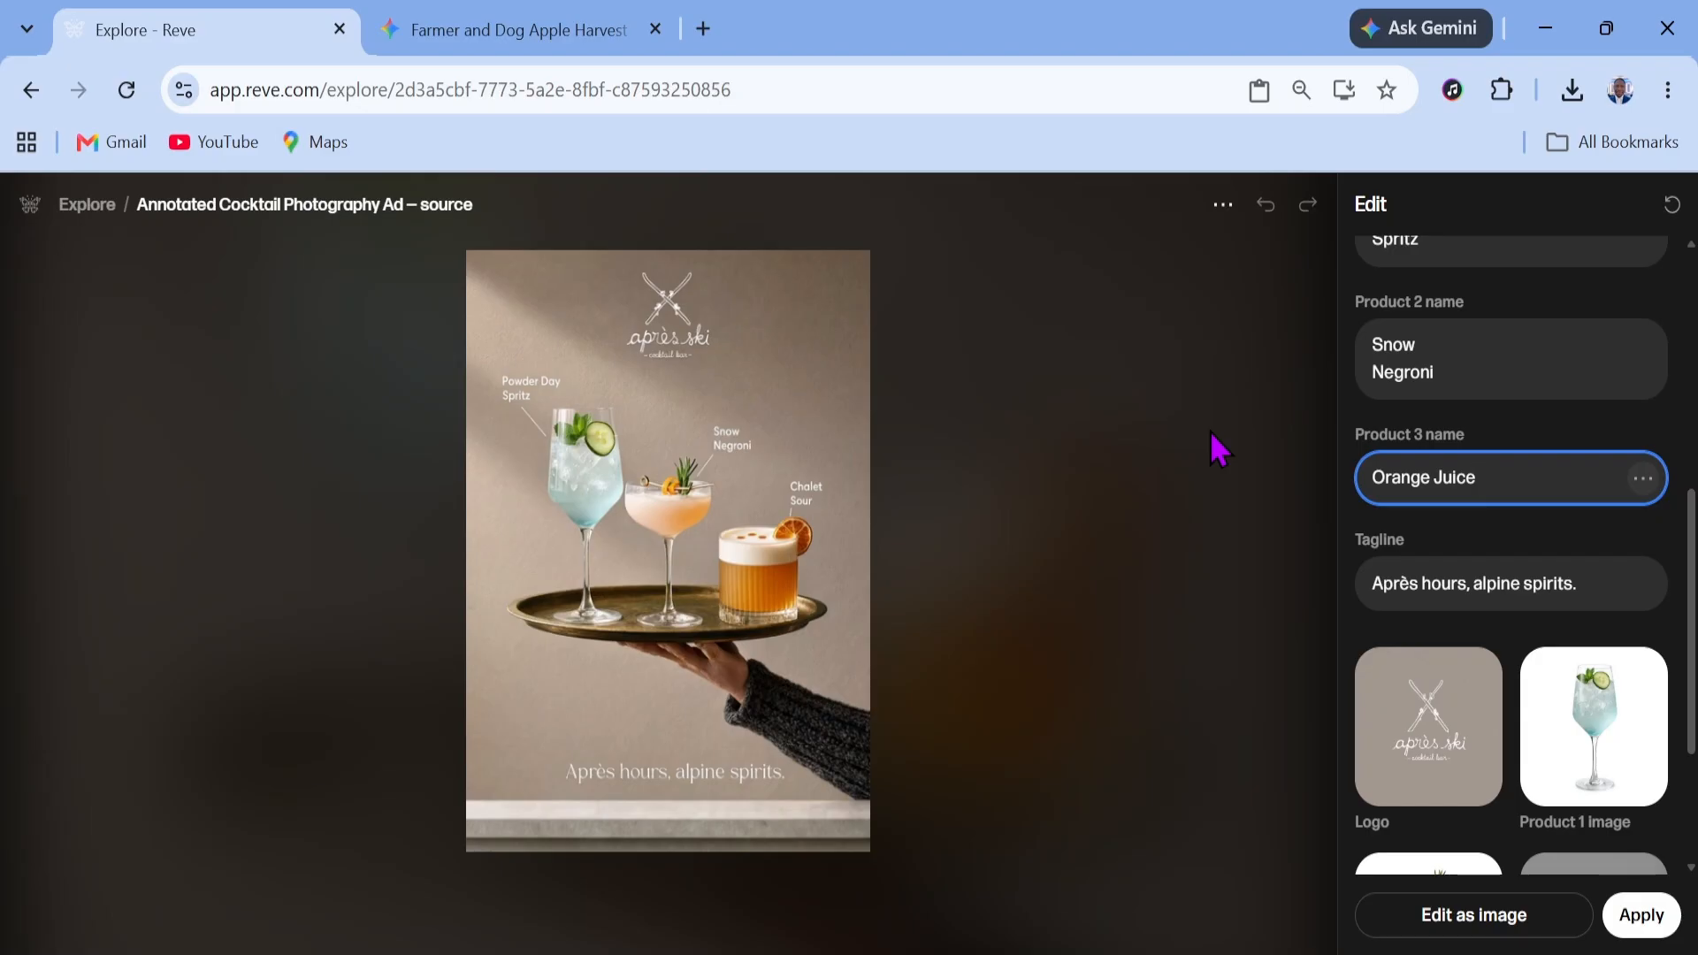
scroll(1624, 699, "down", 3)
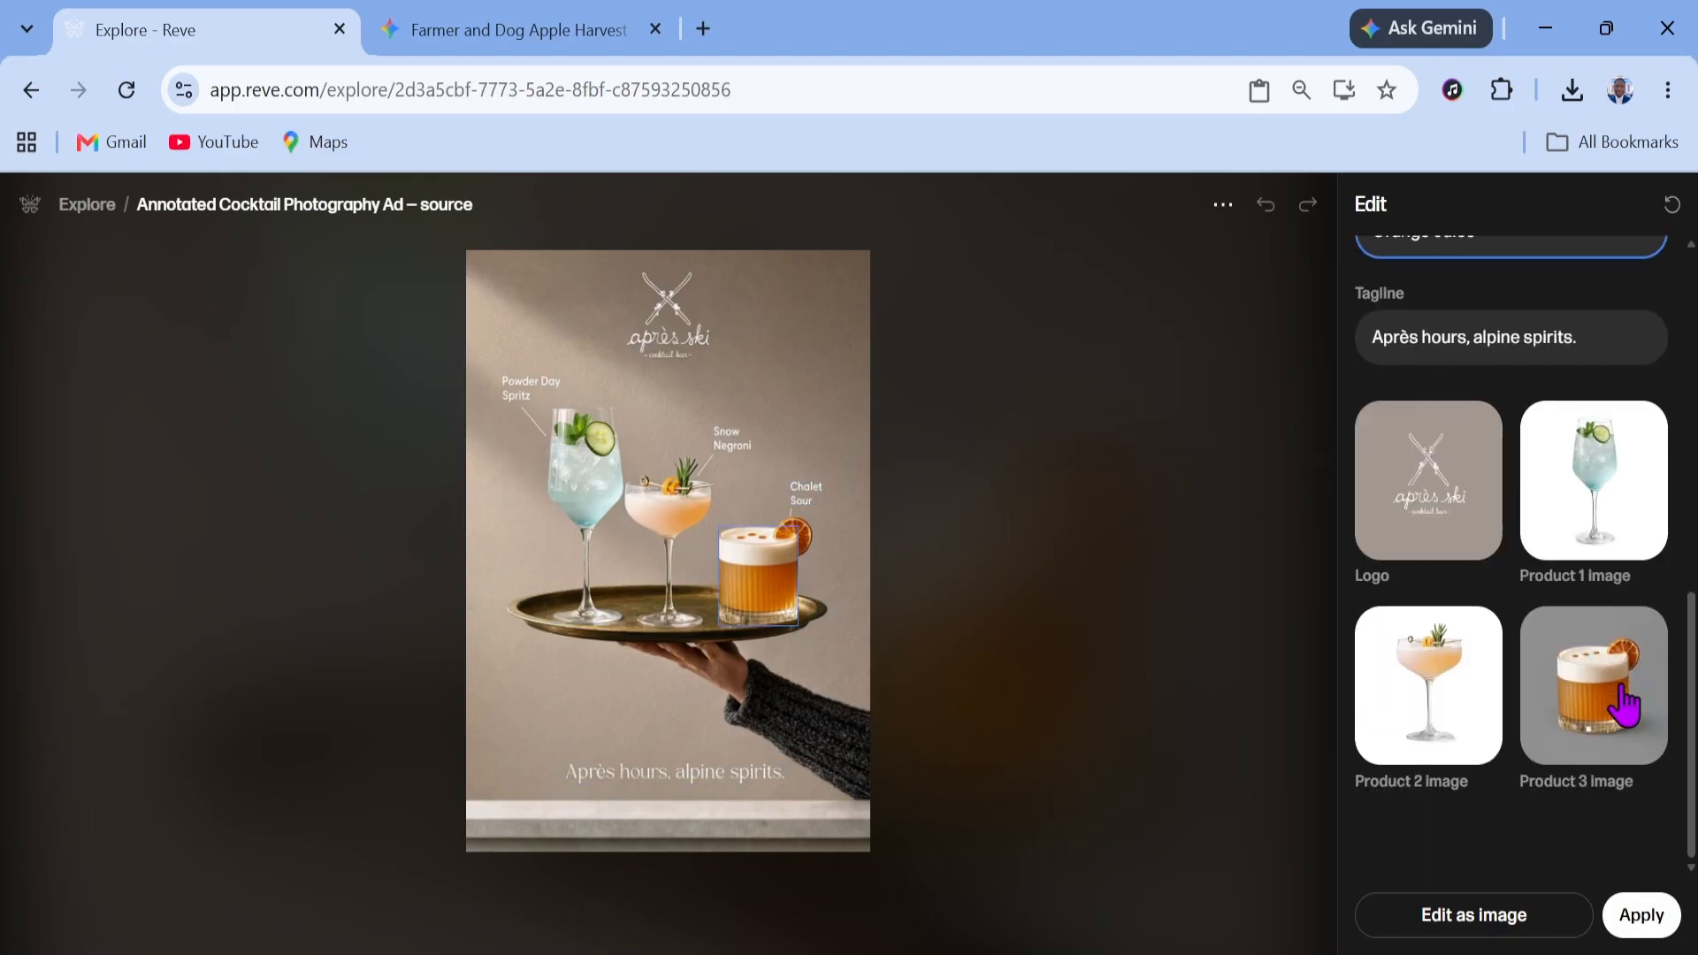
left_click(1639, 914)
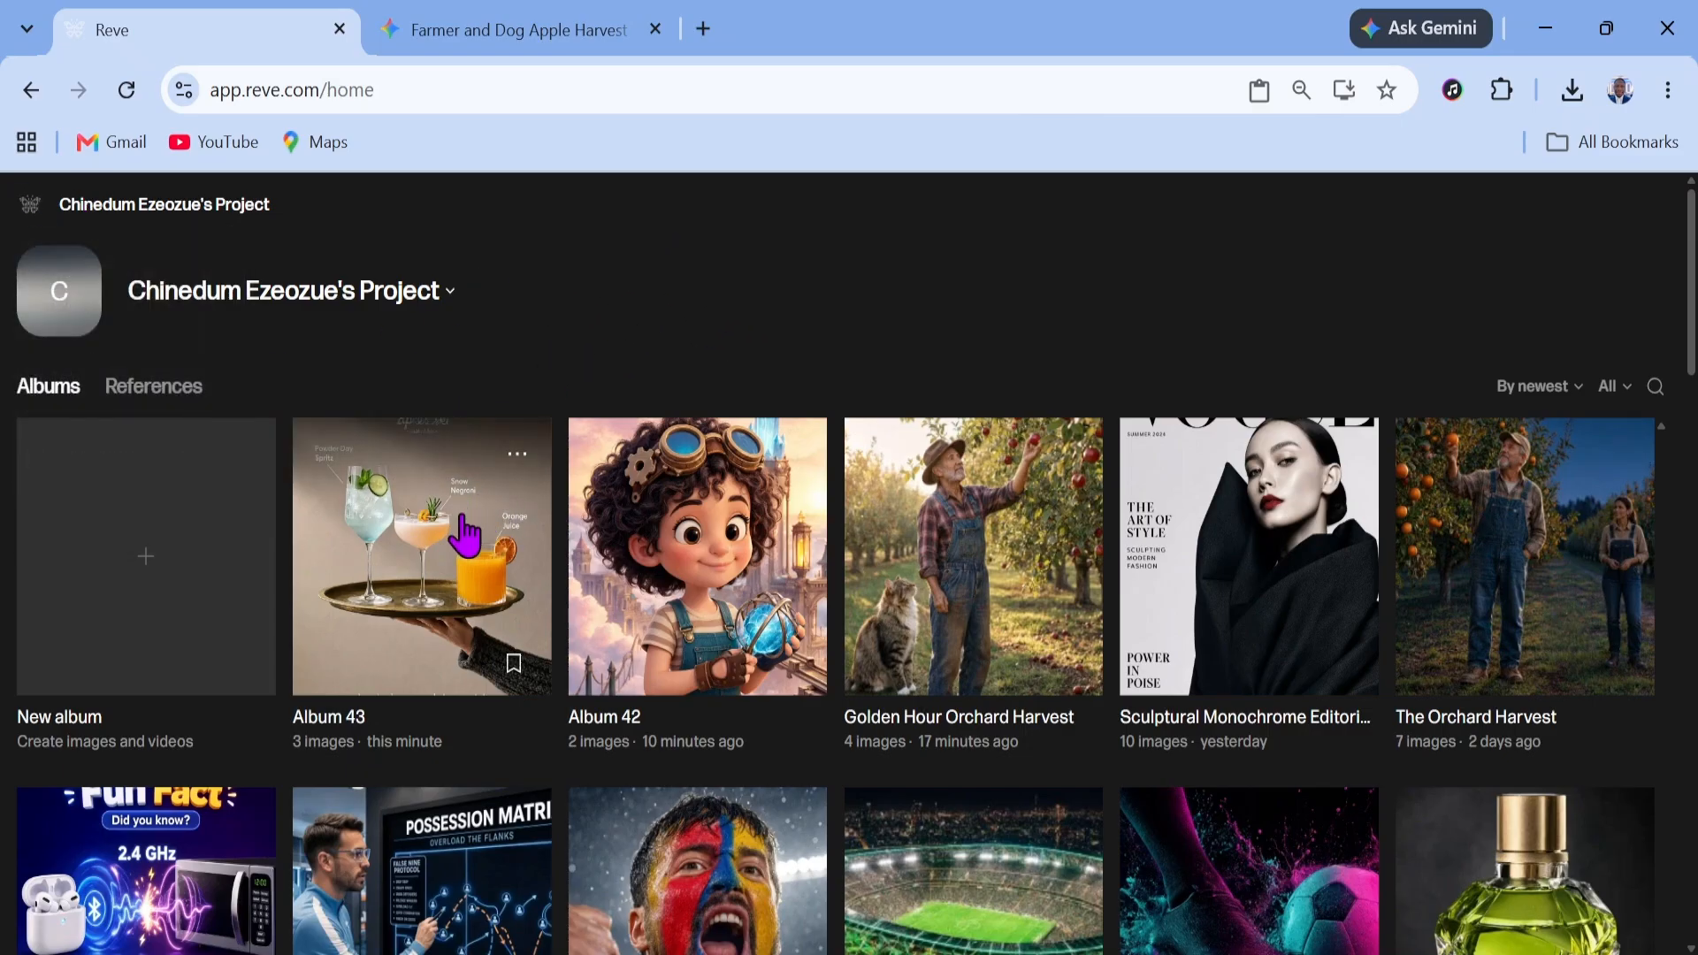
Open Album 43 and view the generated Orange Juice version of the cocktail ad
left_click(422, 579)
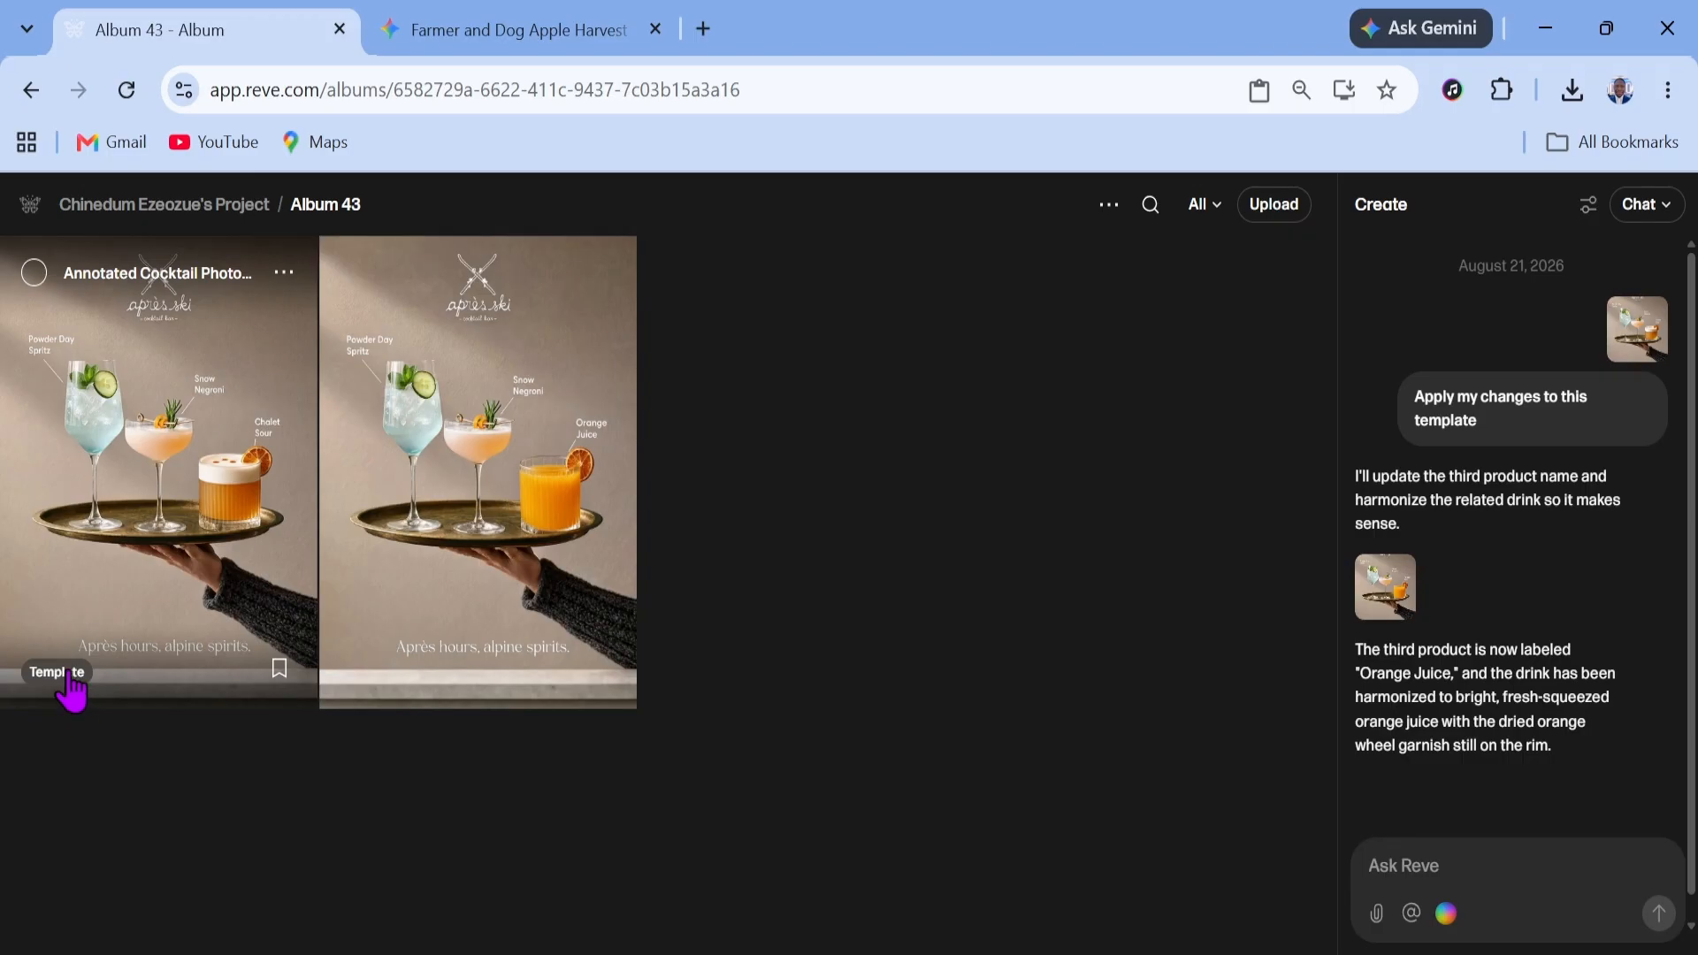
left_click(550, 457)
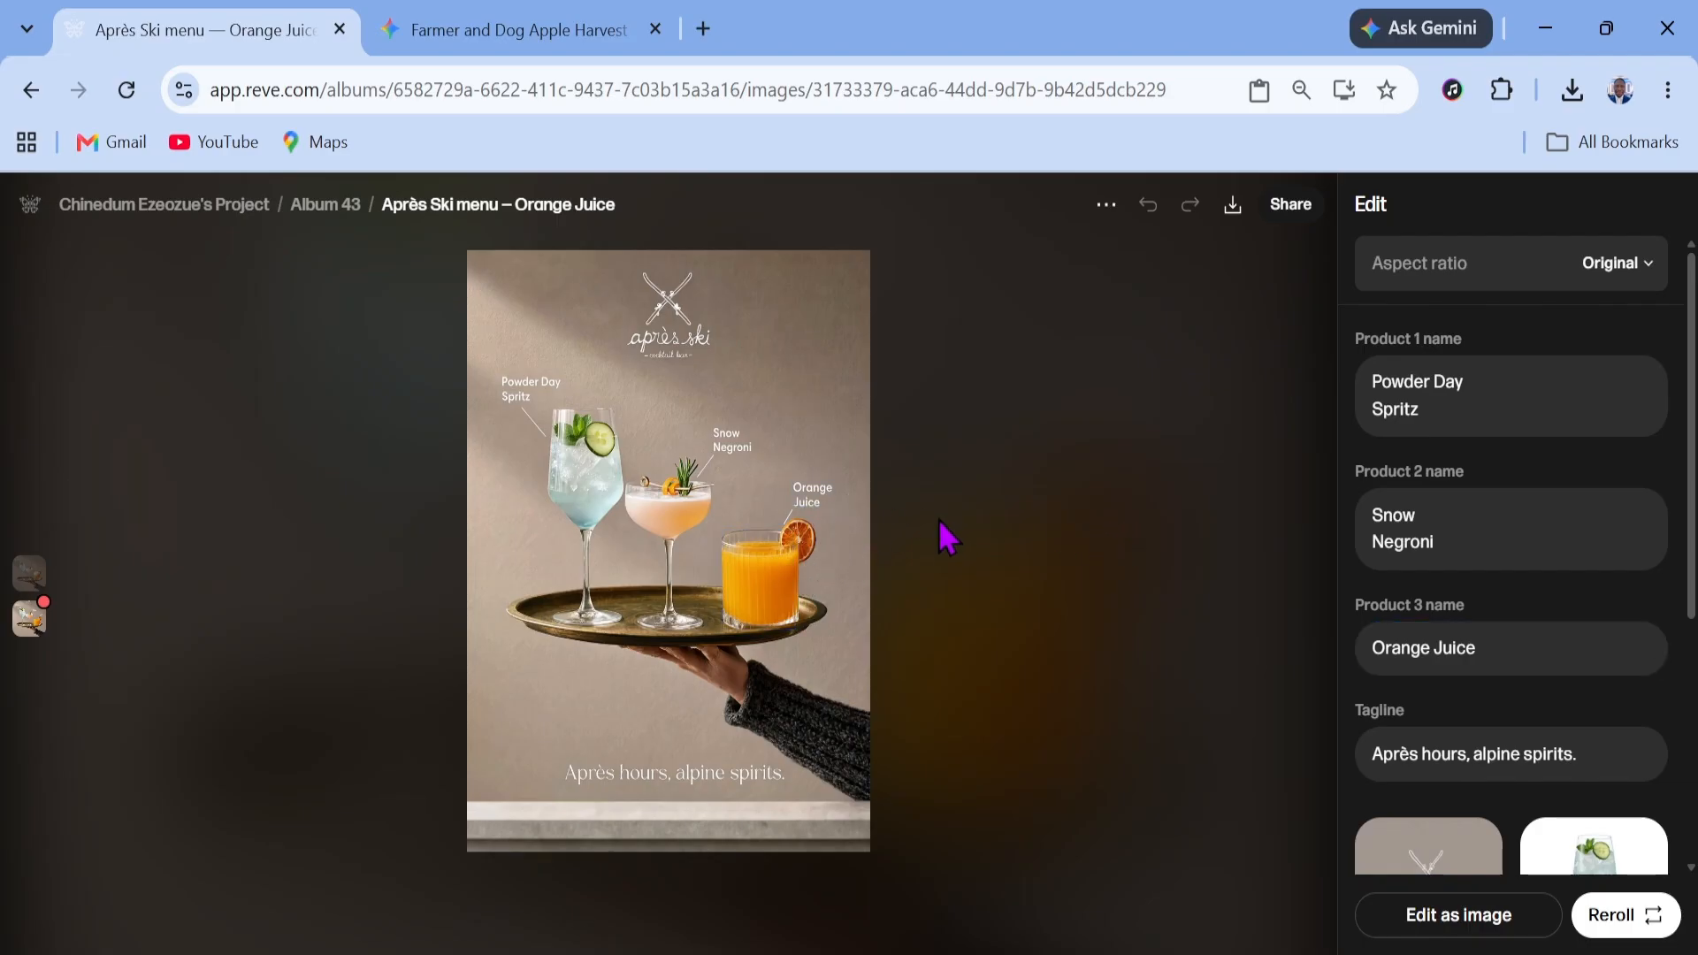
left_click(329, 208)
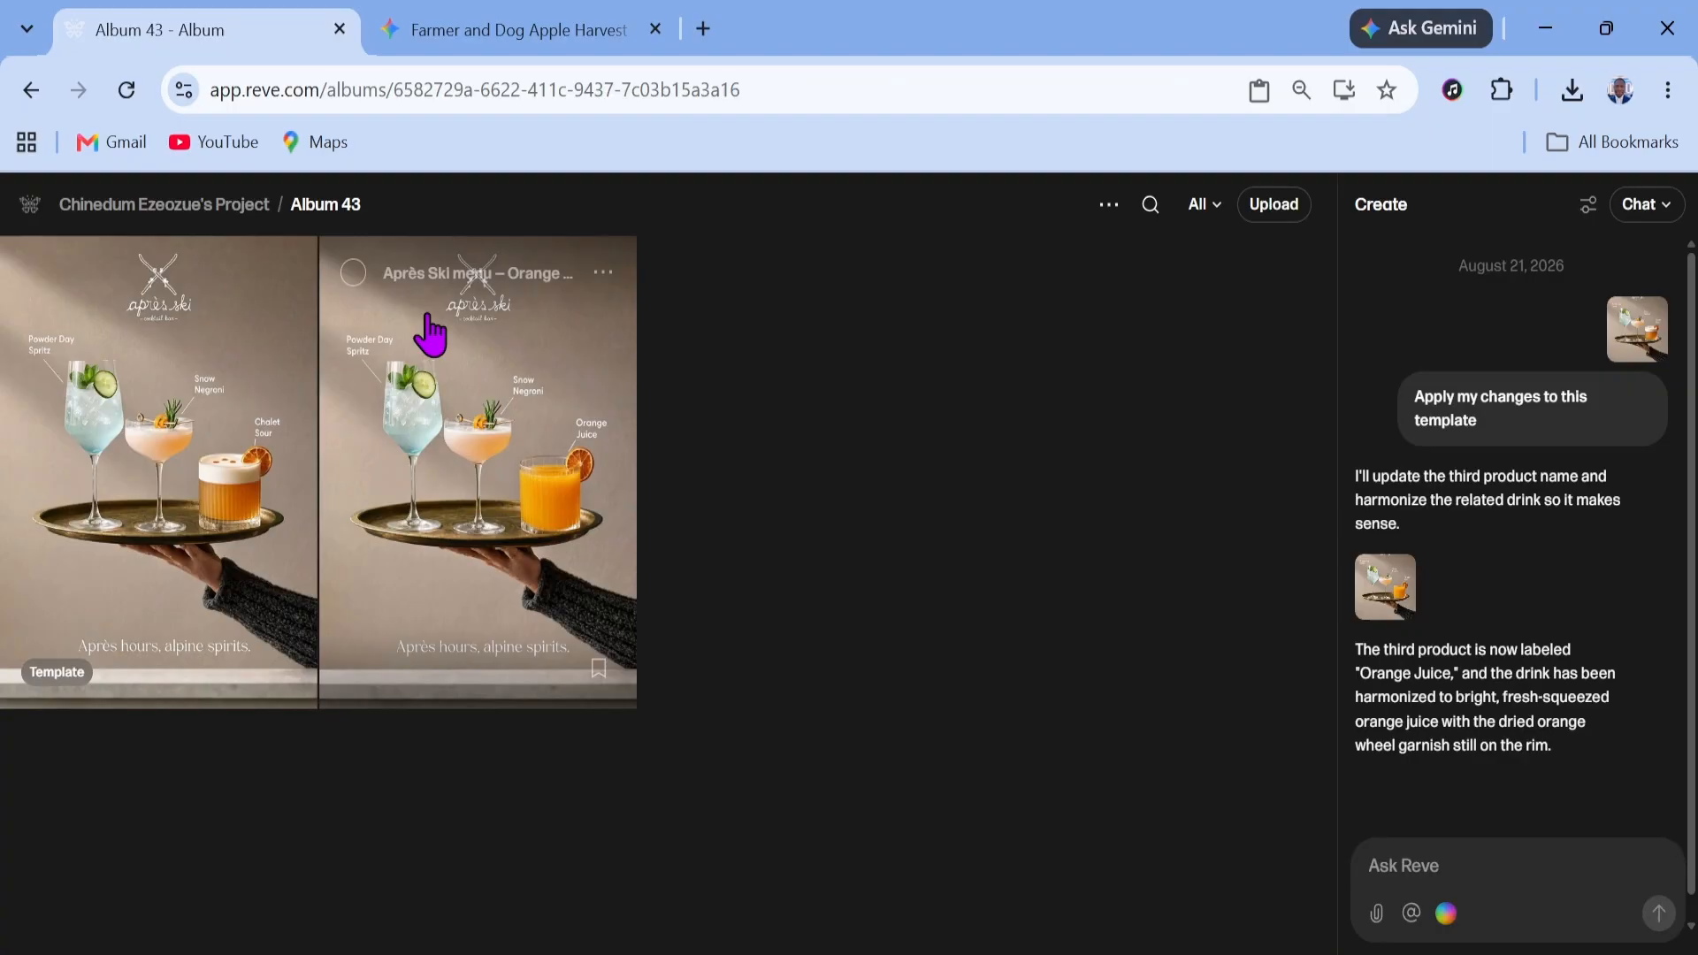
left_click(237, 207)
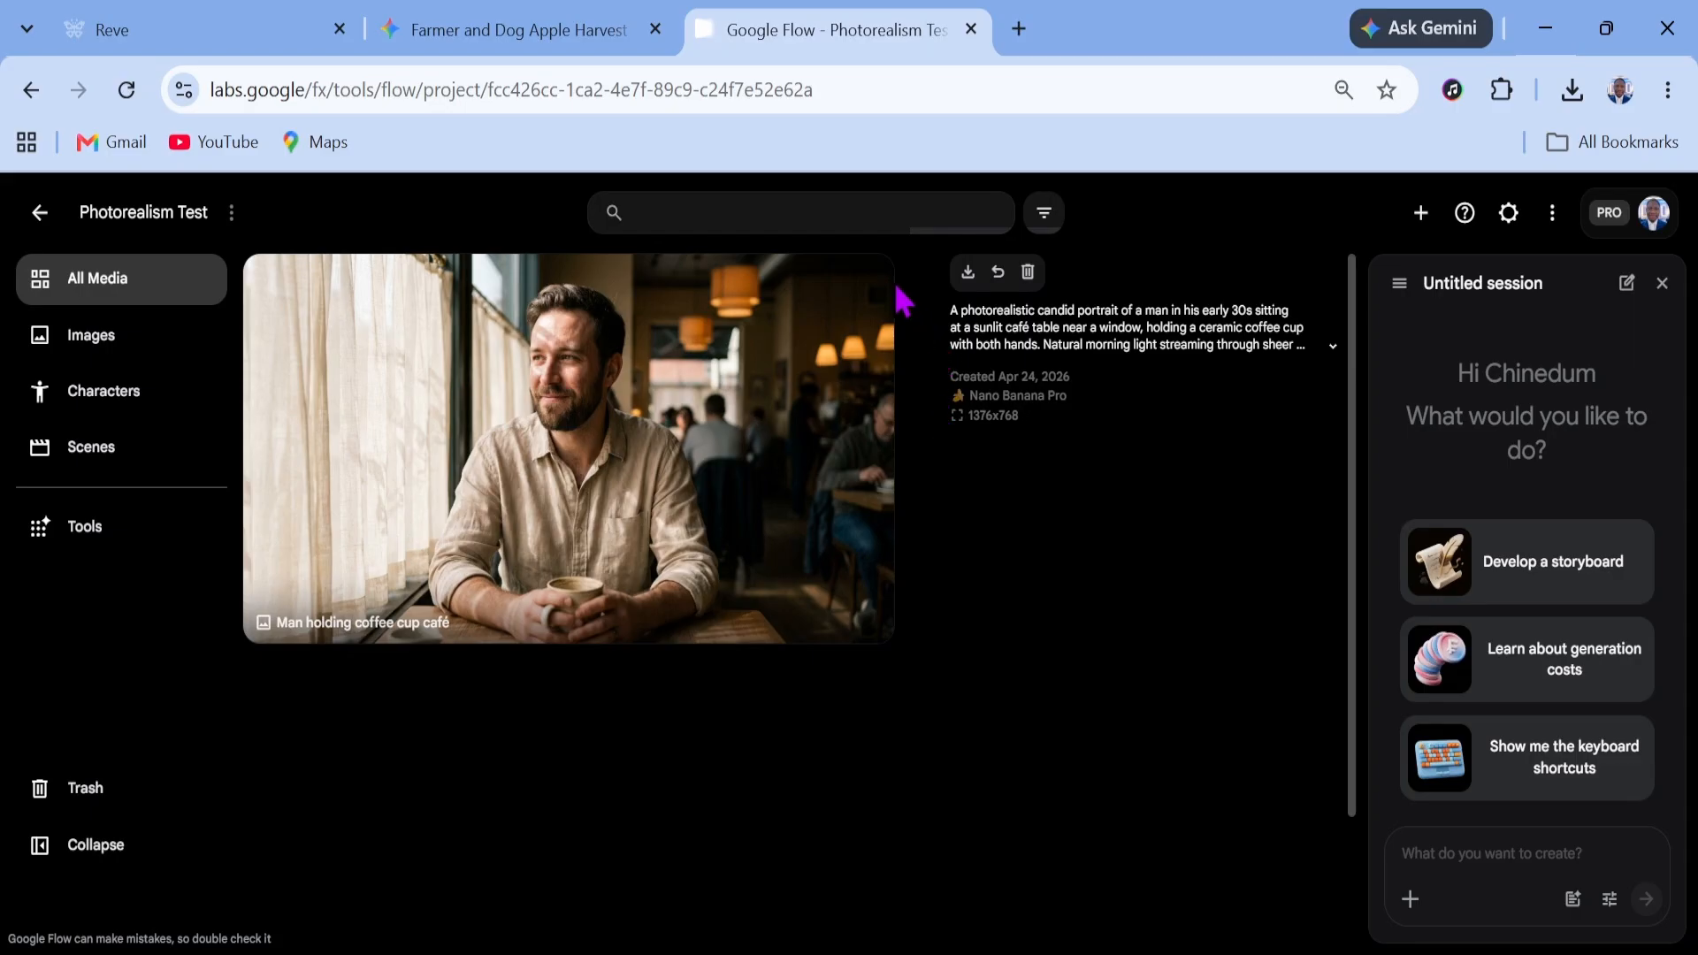
Open the café portrait's options menu and check its download size options
left_click(868, 283)
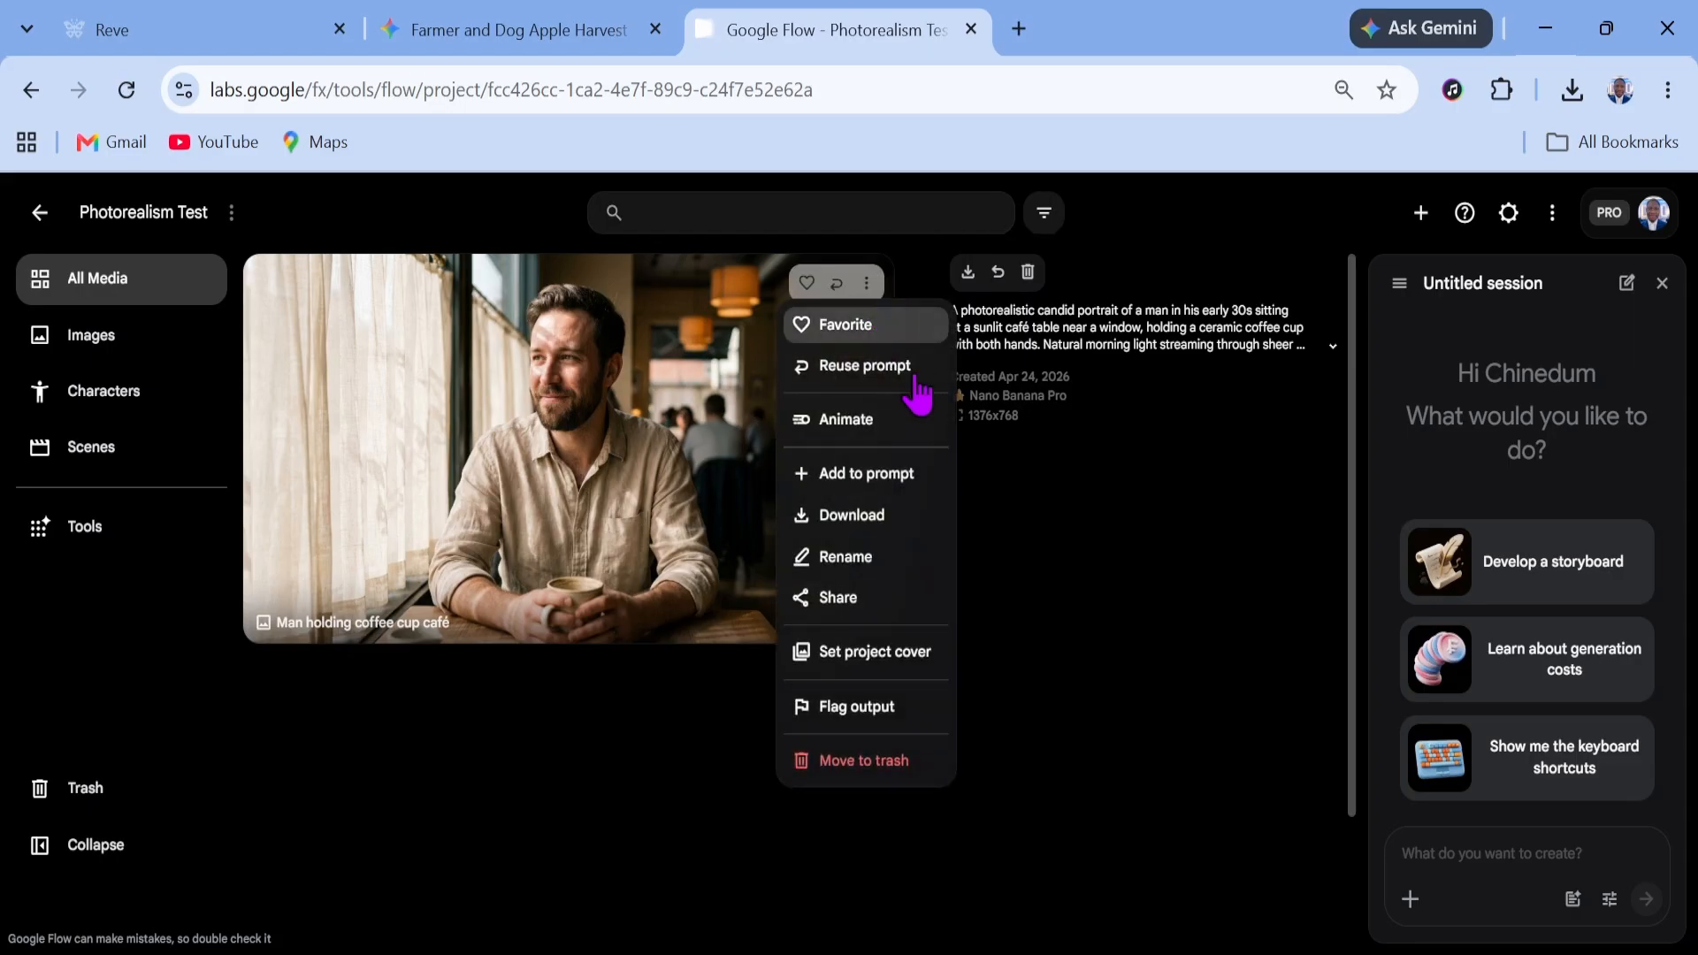
mouse_move(932, 522)
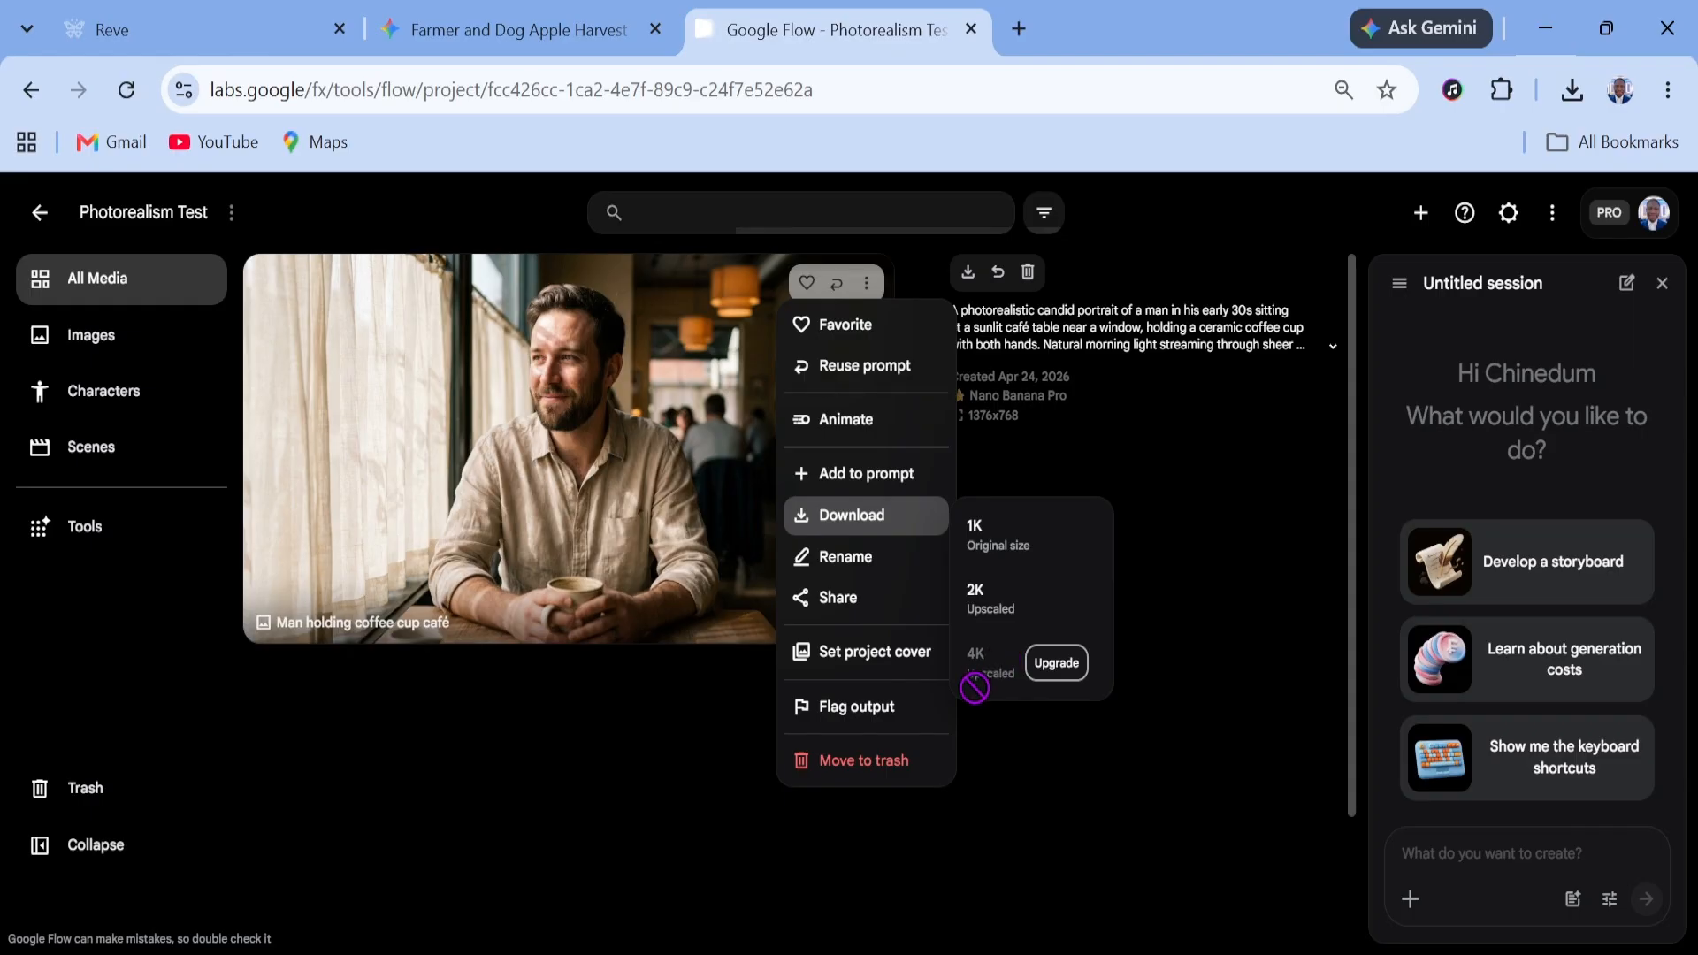
left_click(1017, 721)
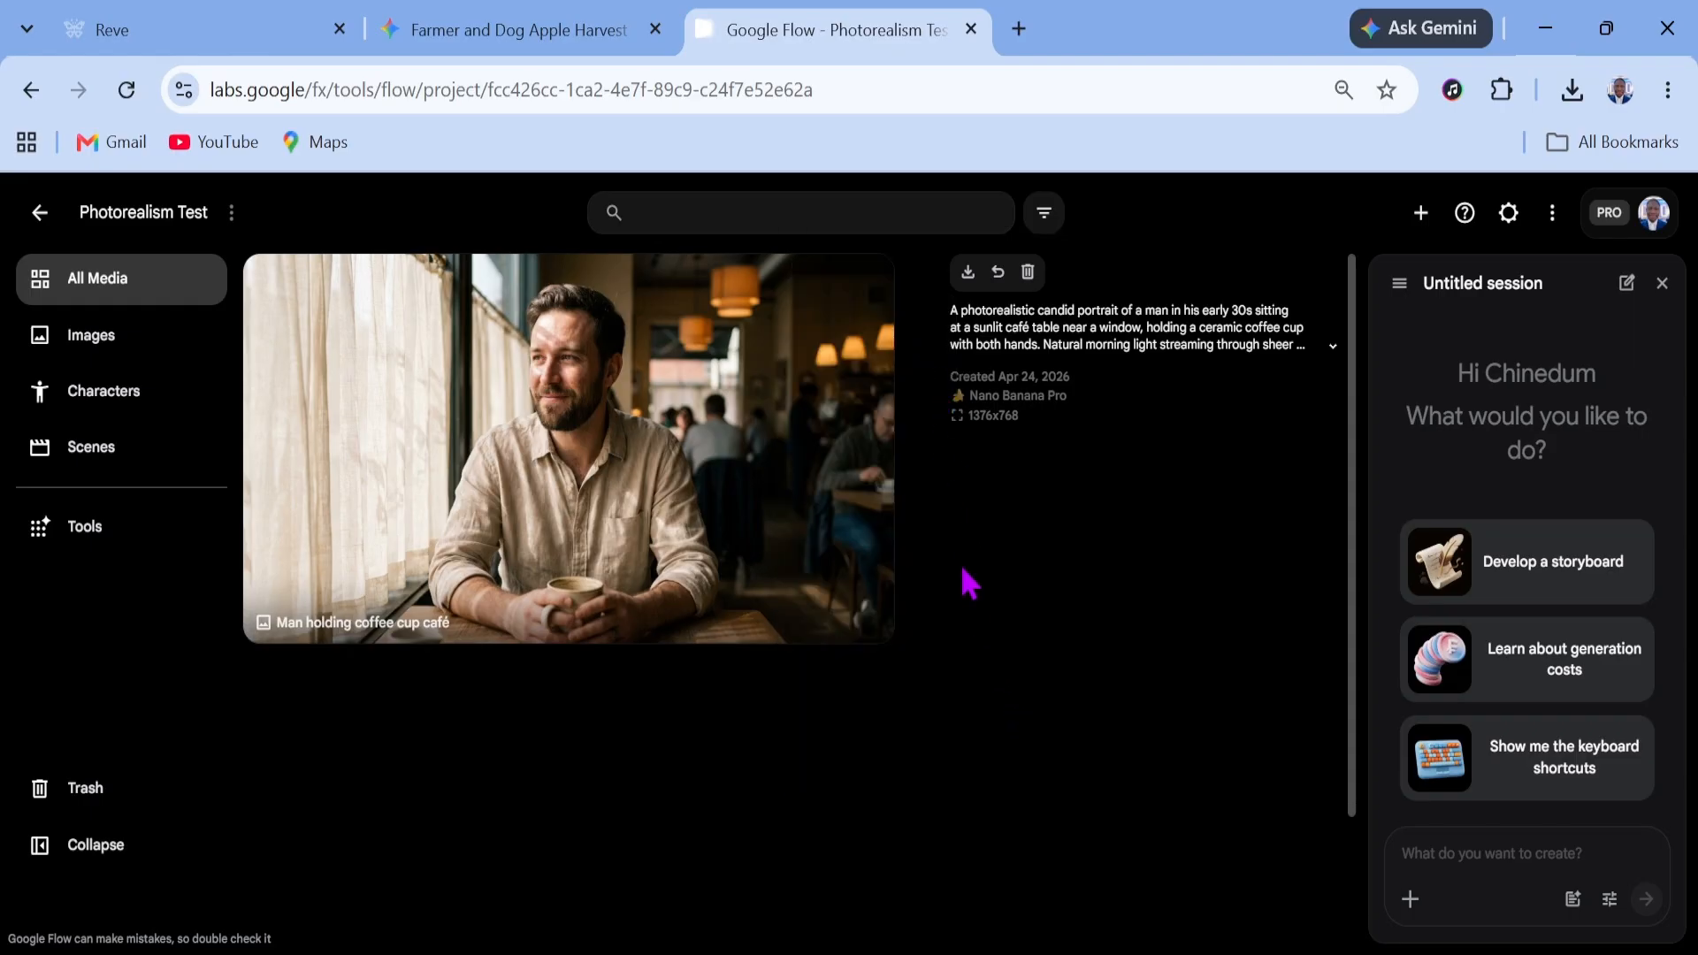
left_click(579, 409)
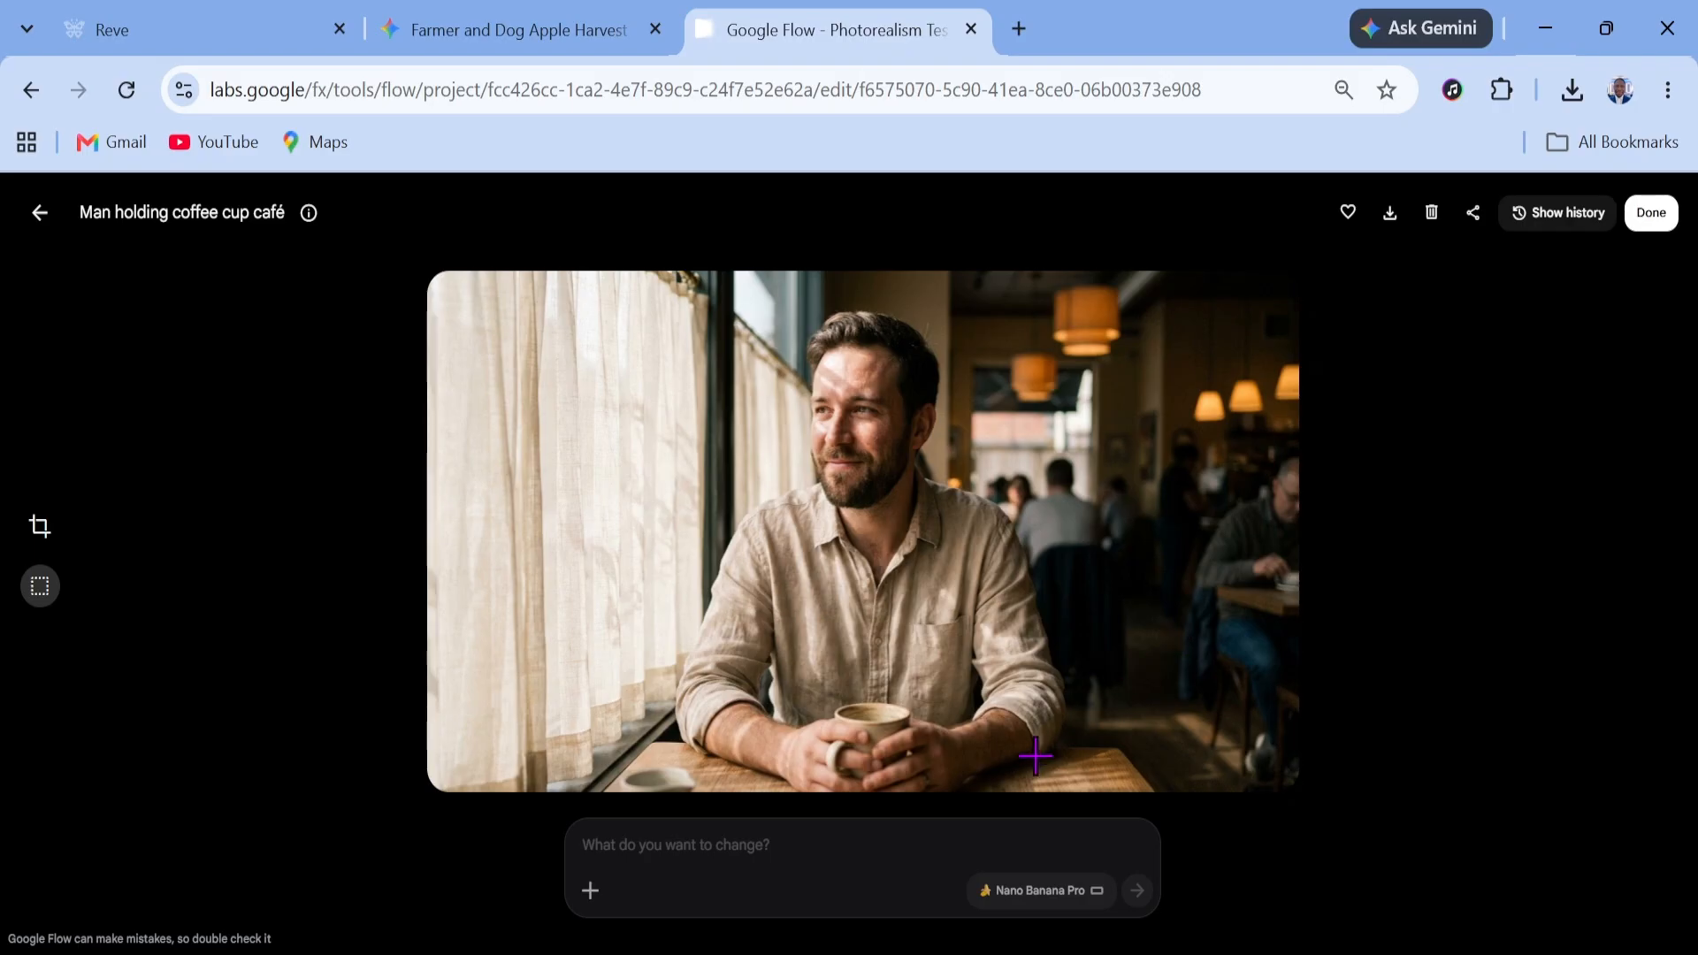
left_click(706, 849)
type("HSJ")
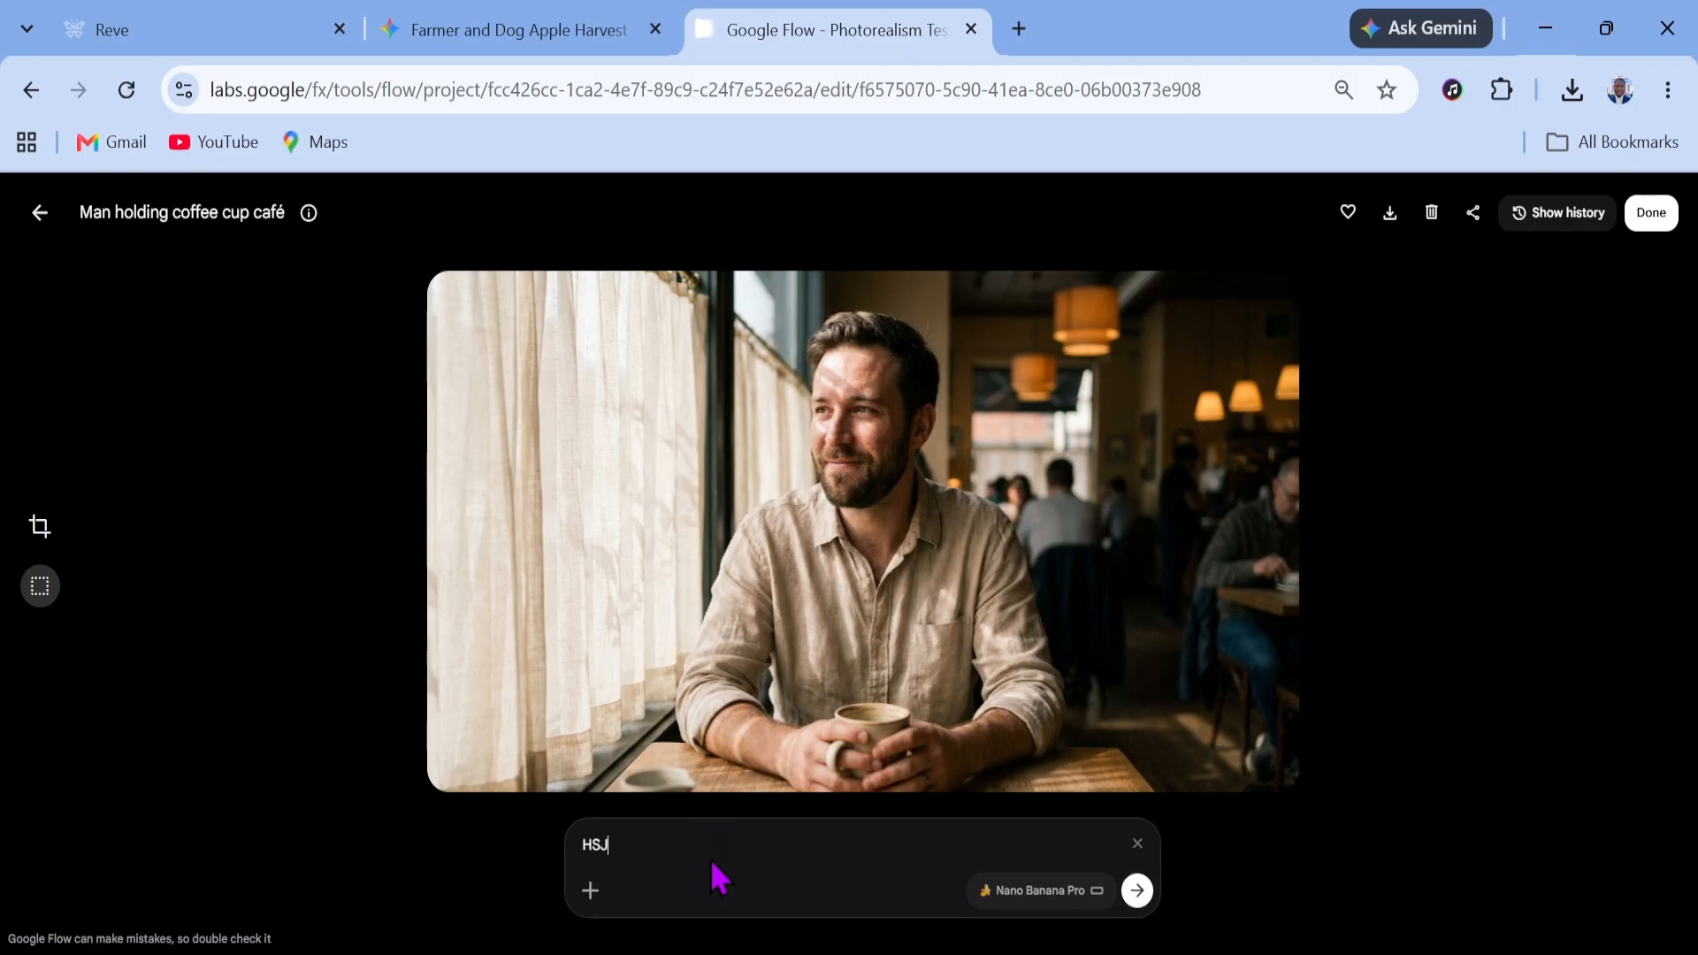
key("BackSpace")
key("BackSpace")
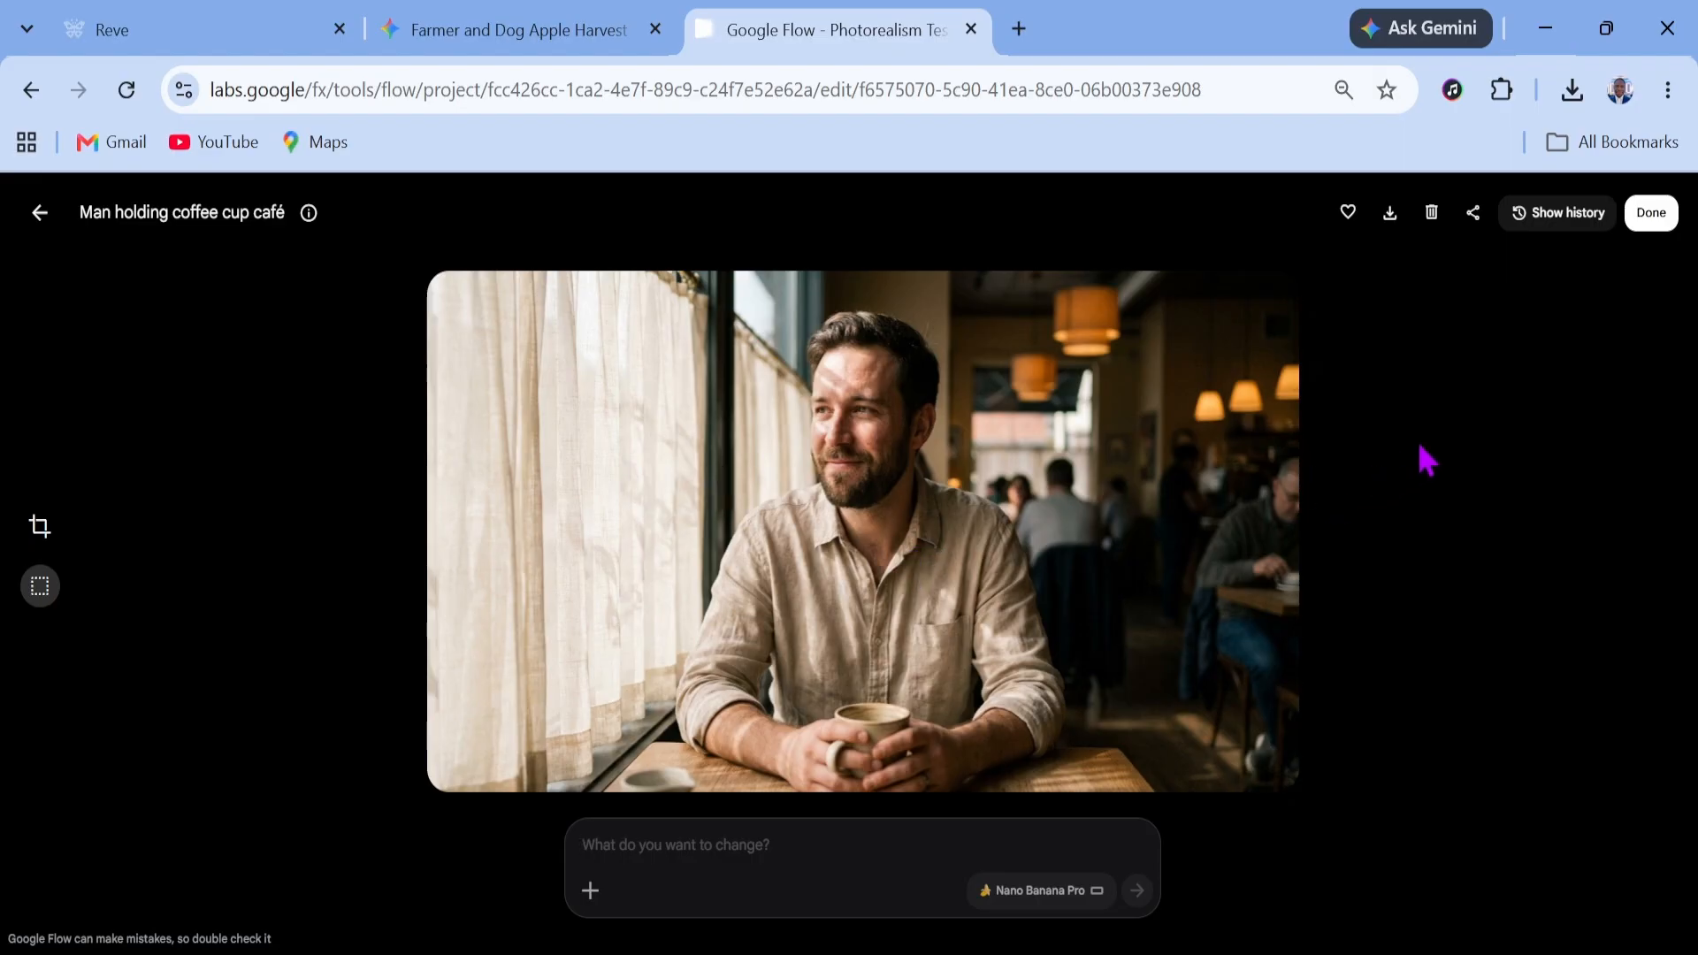
Close the Google Flow tab and open the Reve account settings
key("ctrl+w")
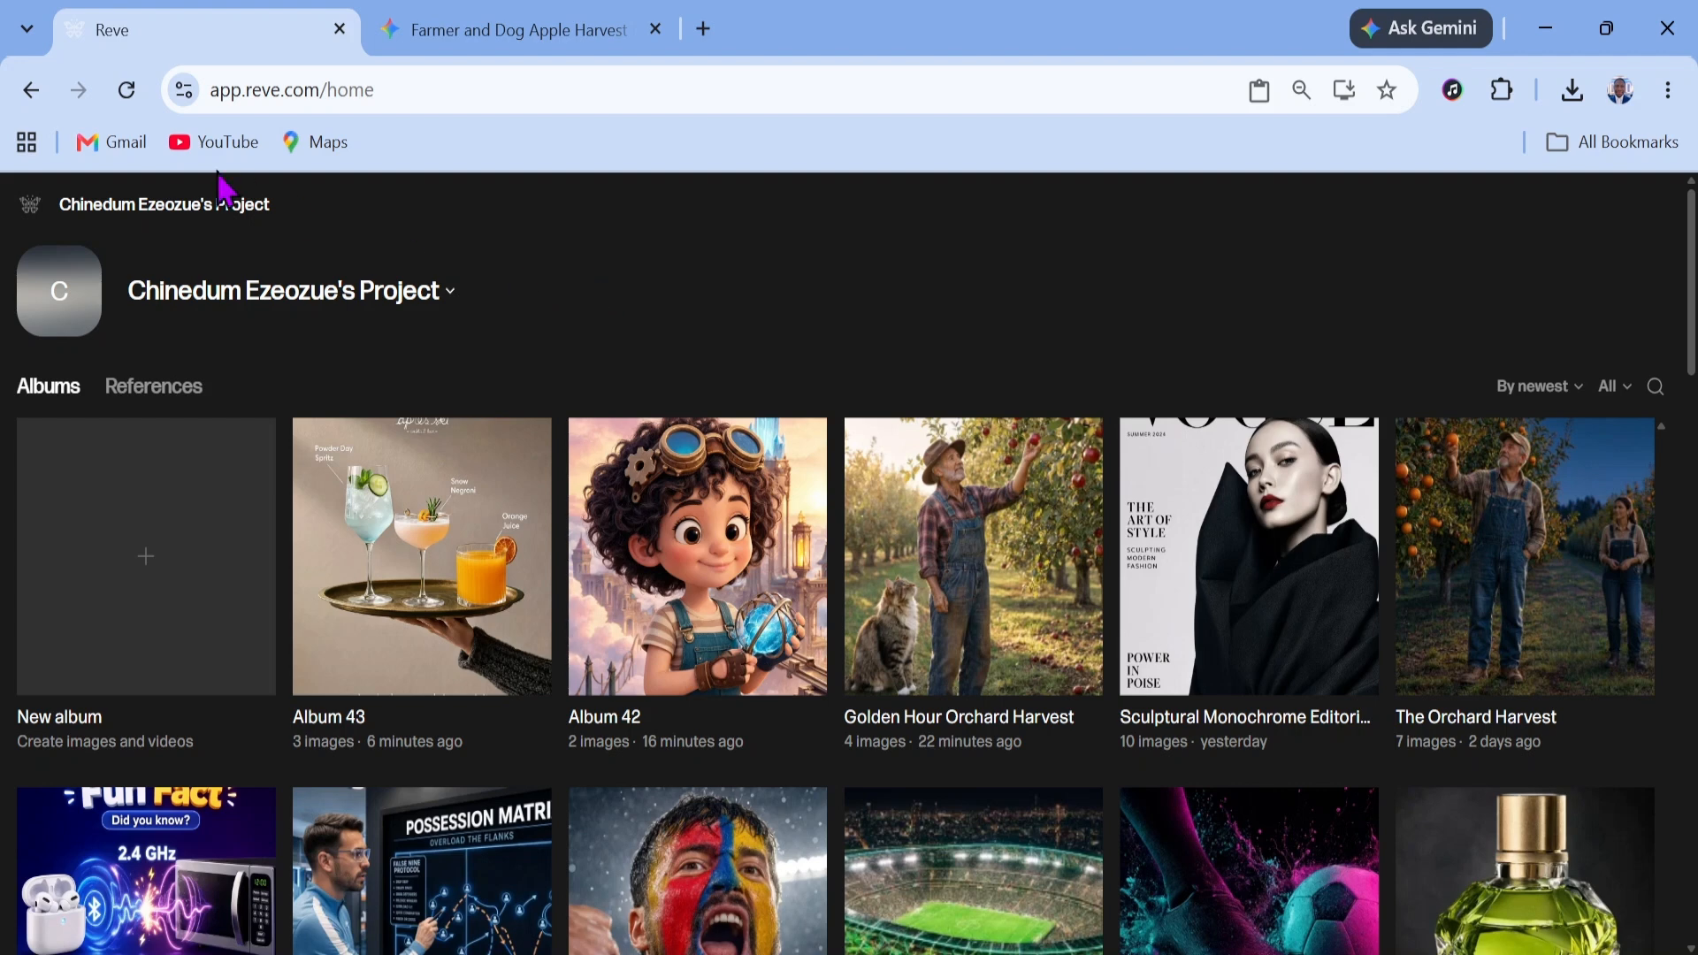
left_click(34, 216)
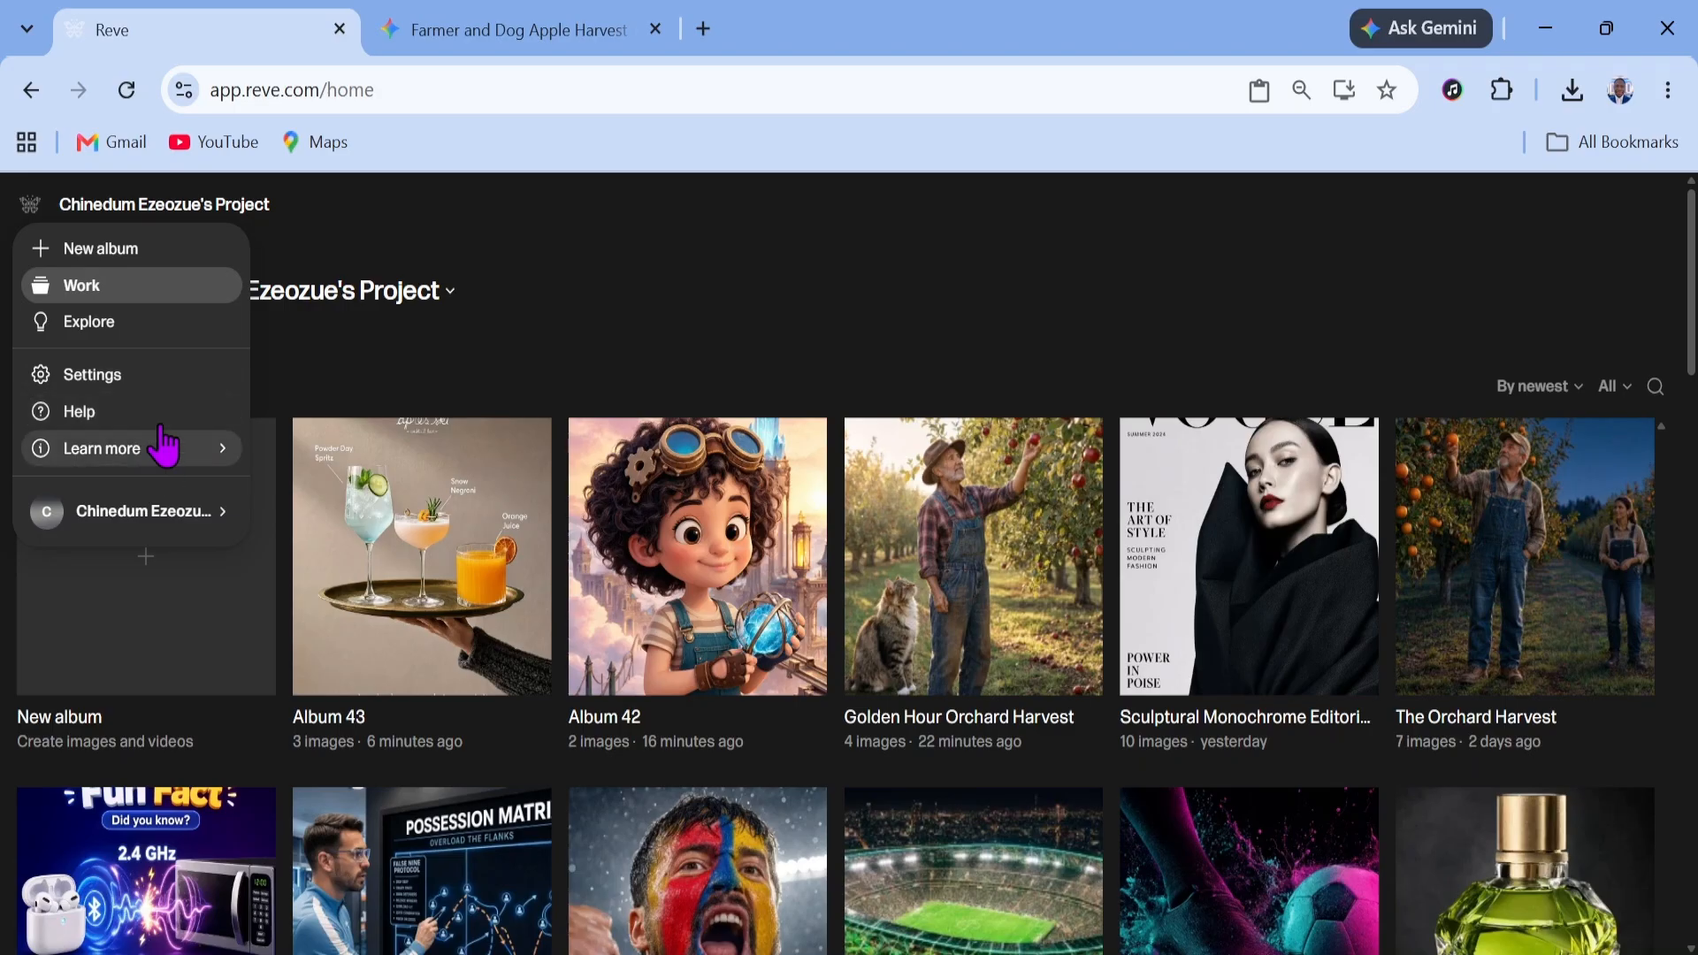
left_click(139, 390)
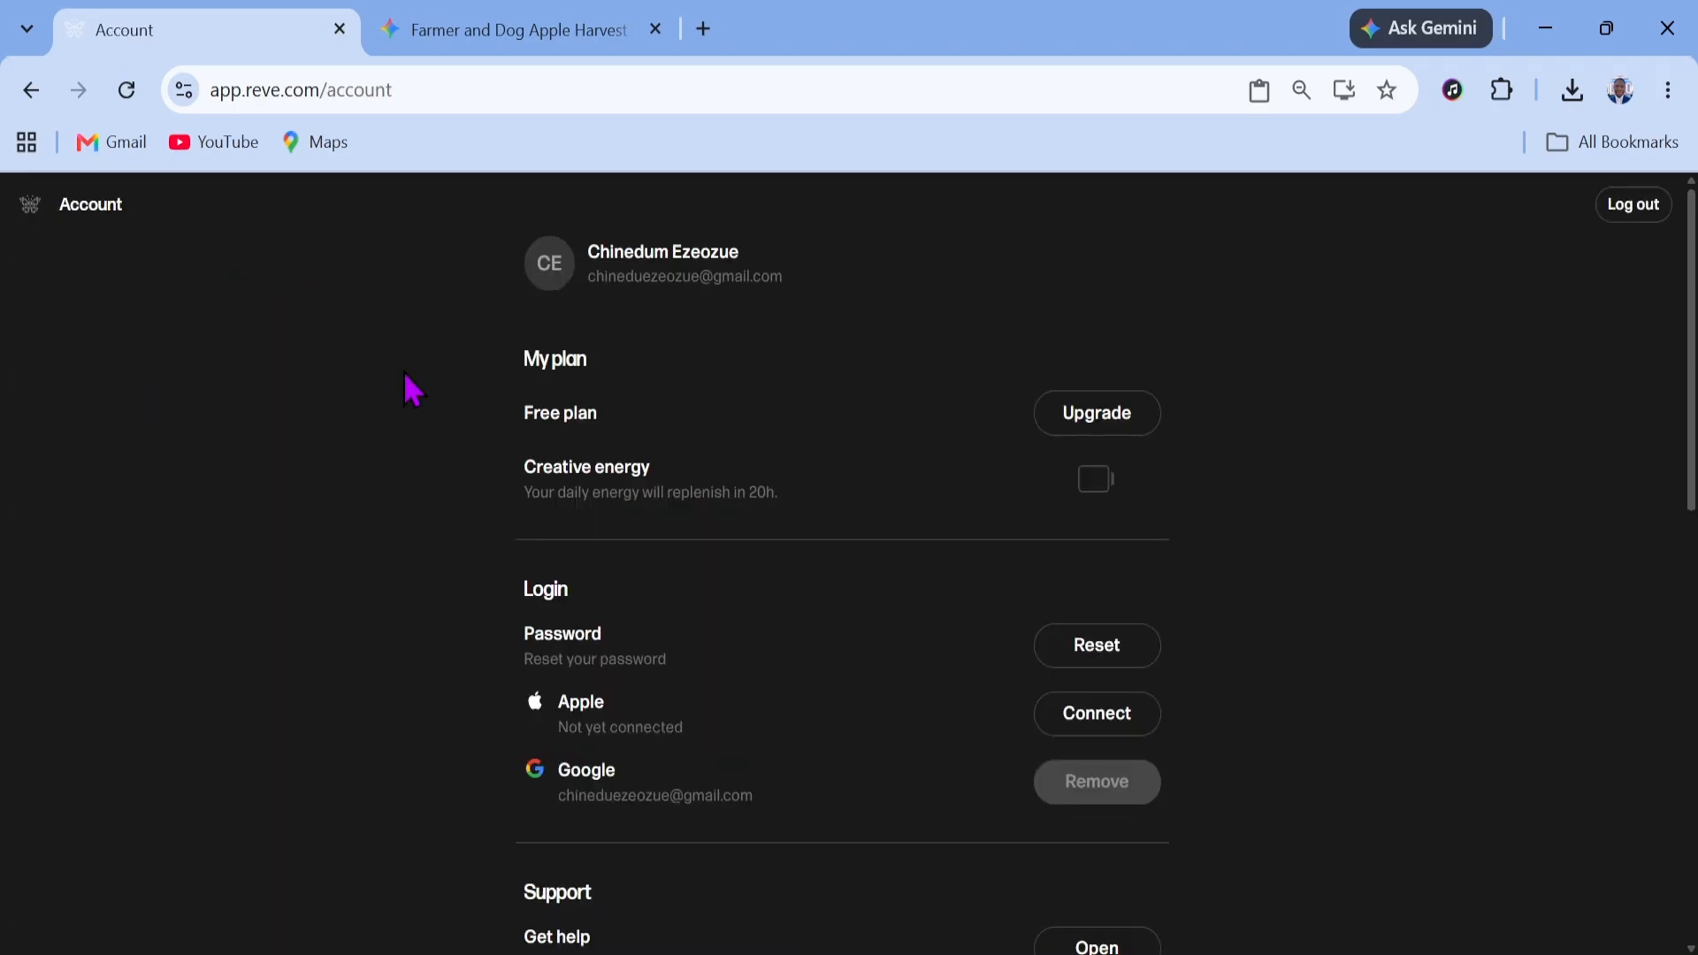
Open the plan upgrade options and review the pricing tiers
scroll(1187, 493, "down", 5)
scroll(1192, 500, "up", 5)
left_click(1129, 428)
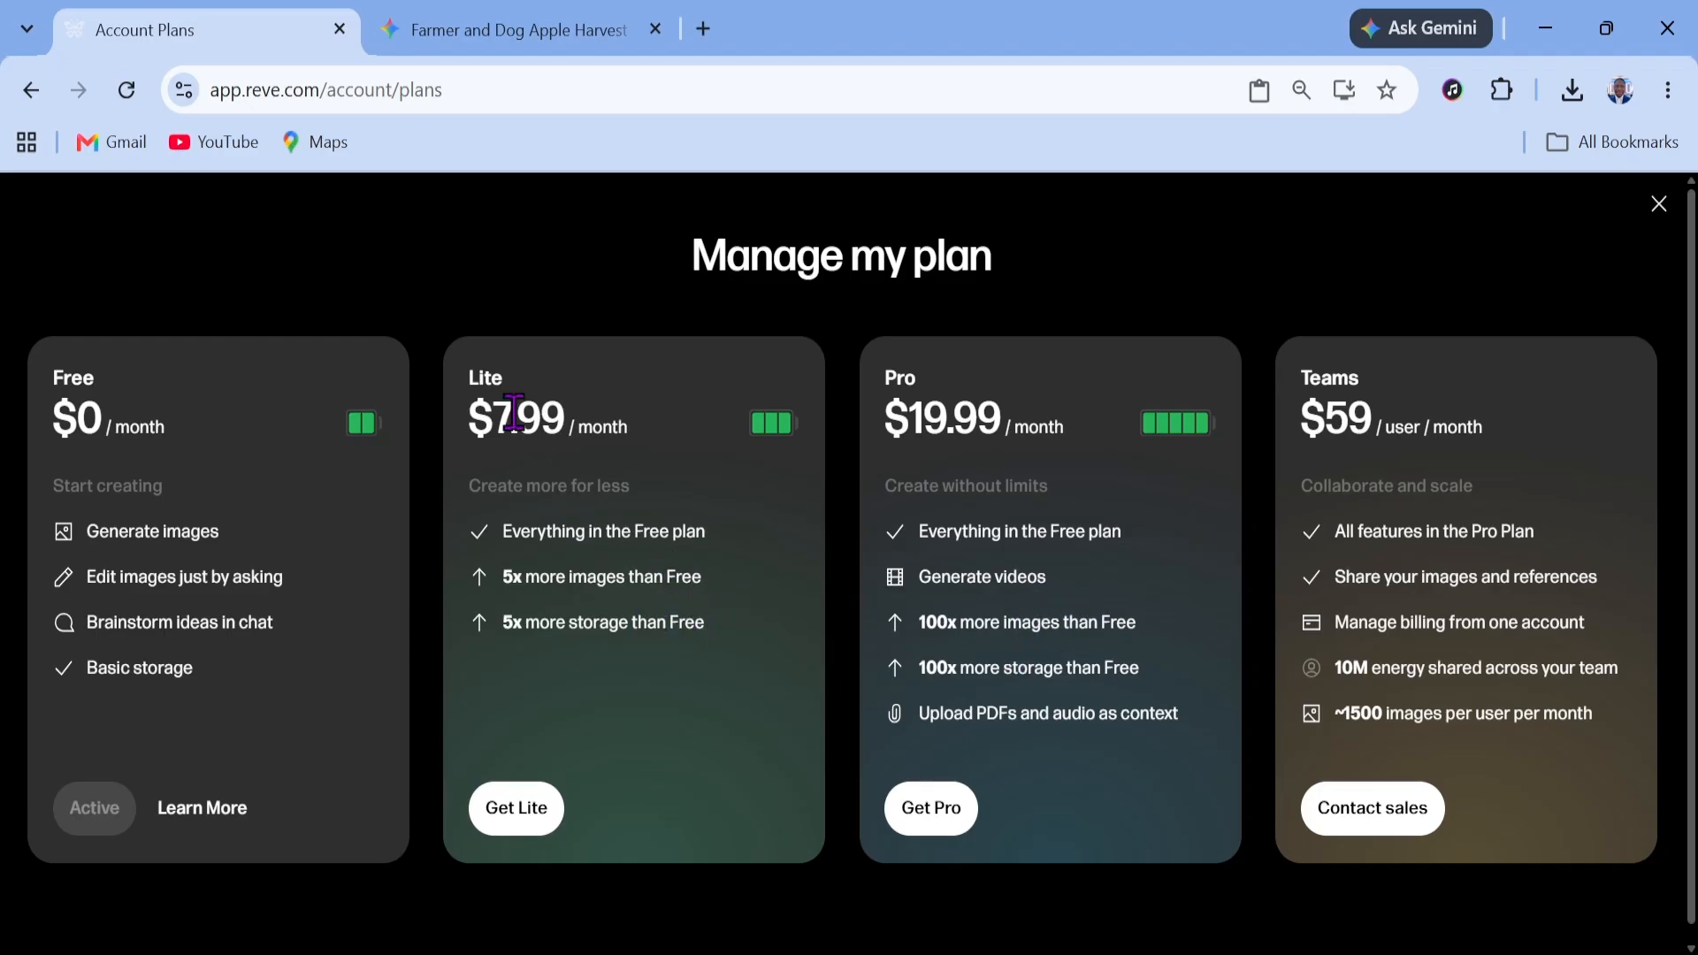
left_click_drag(513, 531, 713, 548)
left_click(520, 603)
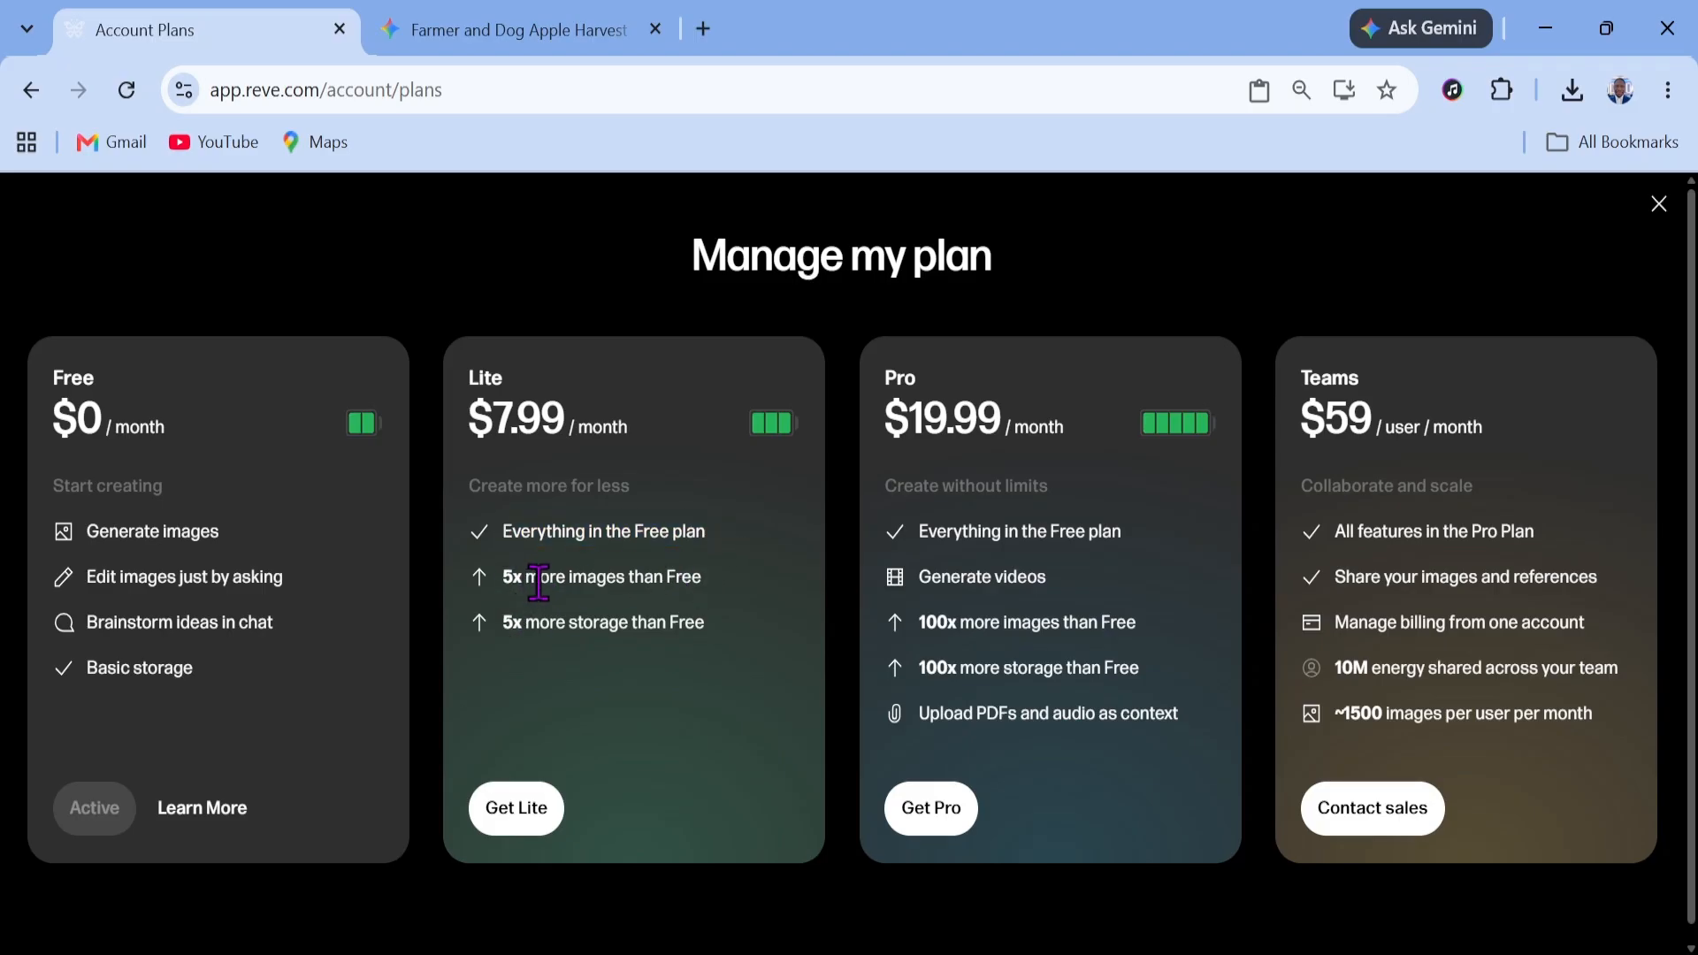